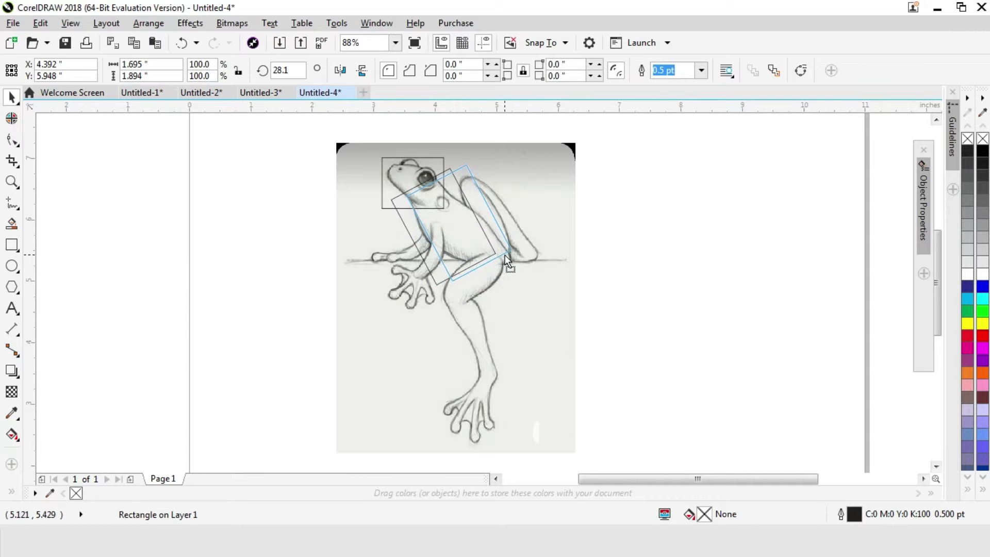
Draw an ellipse over the frog's thigh and place a copy tilted about 21.7 degrees over the lower leg
{"action": "left_click", "coordinate": [9, 249]}
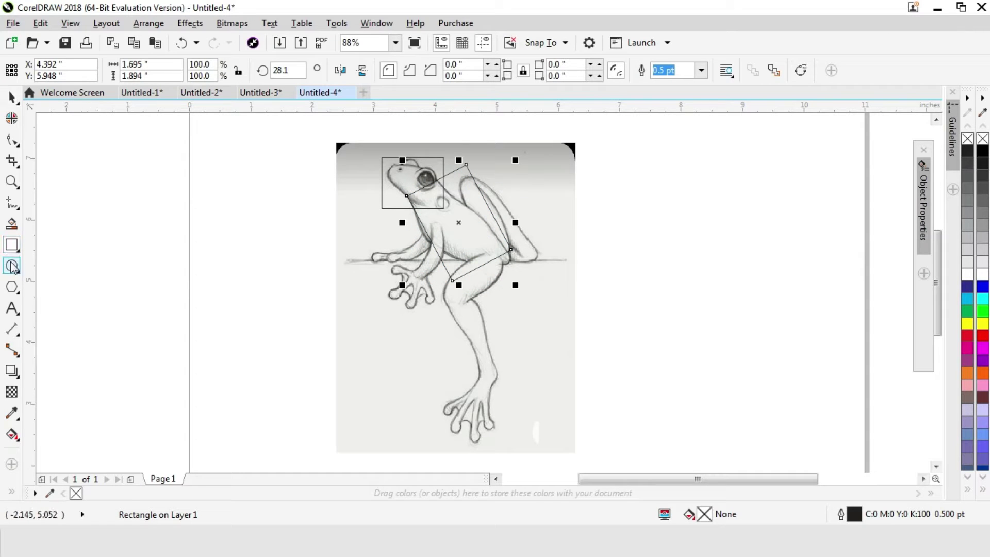
{"action": "key", "text": "F7"}
{"action": "mouse_move", "coordinate": [443, 243]}
{"action": "left_mouse_down"}
{"action": "mouse_move", "coordinate": [490, 304]}
{"action": "mouse_move", "coordinate": [489, 326]}
{"action": "mouse_move", "coordinate": [453, 309]}
{"action": "mouse_move", "coordinate": [477, 392]}
{"action": "left_mouse_up"}
{"action": "key", "text": "space"}
{"action": "left_click_drag", "start_coordinate": [460, 349], "coordinate": [471, 343]}
{"action": "left_click", "coordinate": [472, 343]}
{"action": "left_click_drag", "start_coordinate": [498, 394], "coordinate": [516, 387]}
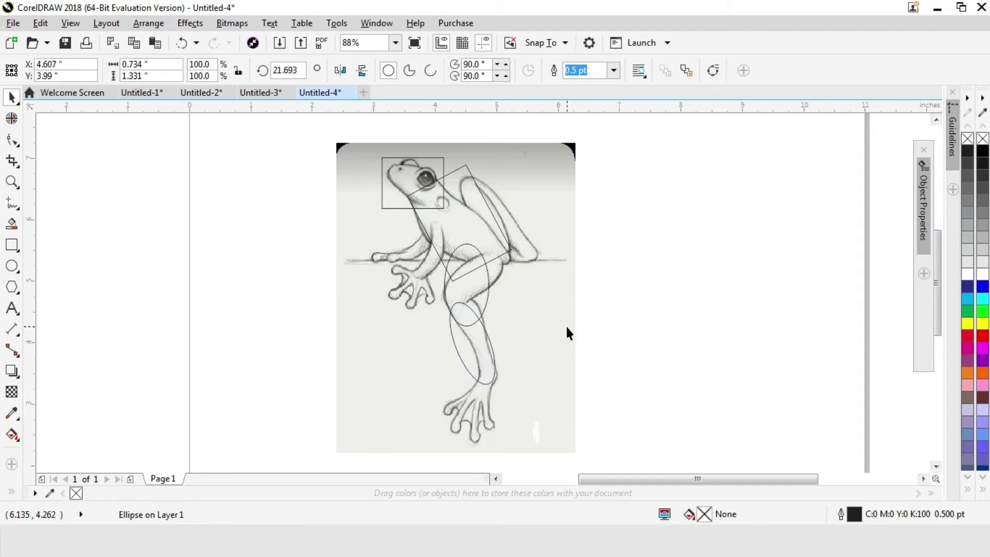
Move the lower-leg ellipse up slightly so it overlaps the thigh ellipse further at the knee
{"action": "left_click", "coordinate": [490, 325]}
{"action": "left_click", "coordinate": [487, 331]}
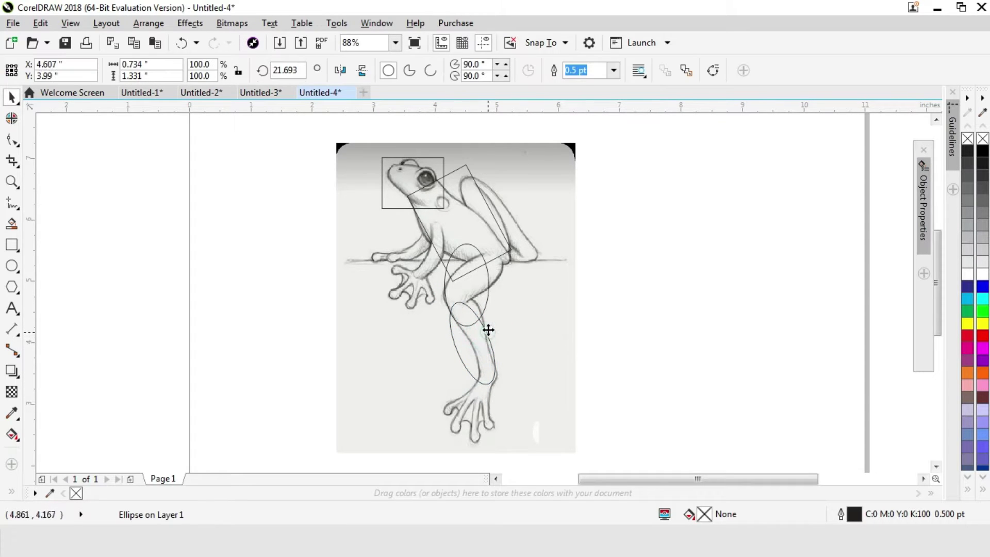
{"action": "left_click_drag", "start_coordinate": [491, 322], "coordinate": [490, 322]}
Place a copy of the lower-leg ellipse over the hanging foot and rotate it to about 339.5 degrees
{"action": "left_click", "coordinate": [504, 371]}
{"action": "double_click", "coordinate": [499, 357]}
{"action": "right_click", "coordinate": [520, 304]}
{"action": "left_click_drag", "start_coordinate": [509, 288], "coordinate": [517, 362]}
{"action": "left_click", "coordinate": [493, 312]}
{"action": "left_click", "coordinate": [499, 388]}
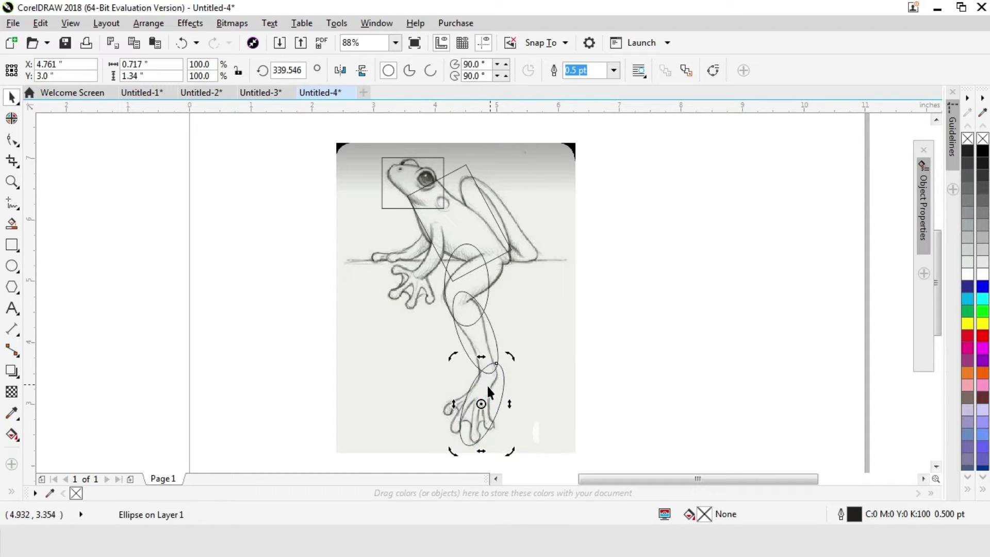
Widen, tilt and reposition the foot ellipse to enclose the foot and all its toes
{"action": "left_click", "coordinate": [466, 395]}
{"action": "left_click", "coordinate": [469, 389]}
{"action": "left_click_drag", "start_coordinate": [455, 404], "coordinate": [435, 405]}
{"action": "left_click_drag", "start_coordinate": [508, 406], "coordinate": [520, 414]}
{"action": "left_click_drag", "start_coordinate": [480, 449], "coordinate": [515, 449]}
{"action": "left_click", "coordinate": [515, 408]}
{"action": "left_click", "coordinate": [513, 404]}
{"action": "left_click", "coordinate": [512, 397]}
{"action": "mouse_move", "coordinate": [521, 365]}
{"action": "left_mouse_down"}
{"action": "mouse_move", "coordinate": [522, 340]}
{"action": "mouse_move", "coordinate": [520, 367]}
{"action": "left_mouse_up"}
{"action": "left_click", "coordinate": [593, 301]}
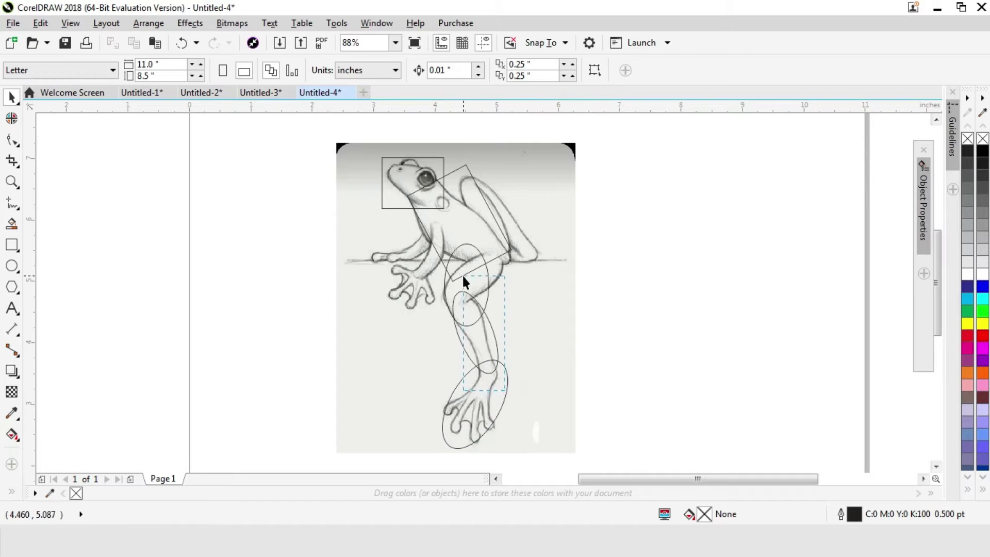
Move the foot ellipse below the front hand, shrink it to about 0.55 by 0.75 inches, and delete it
{"action": "left_click_drag", "start_coordinate": [465, 369], "coordinate": [397, 306]}
{"action": "left_click_drag", "start_coordinate": [440, 385], "coordinate": [410, 344]}
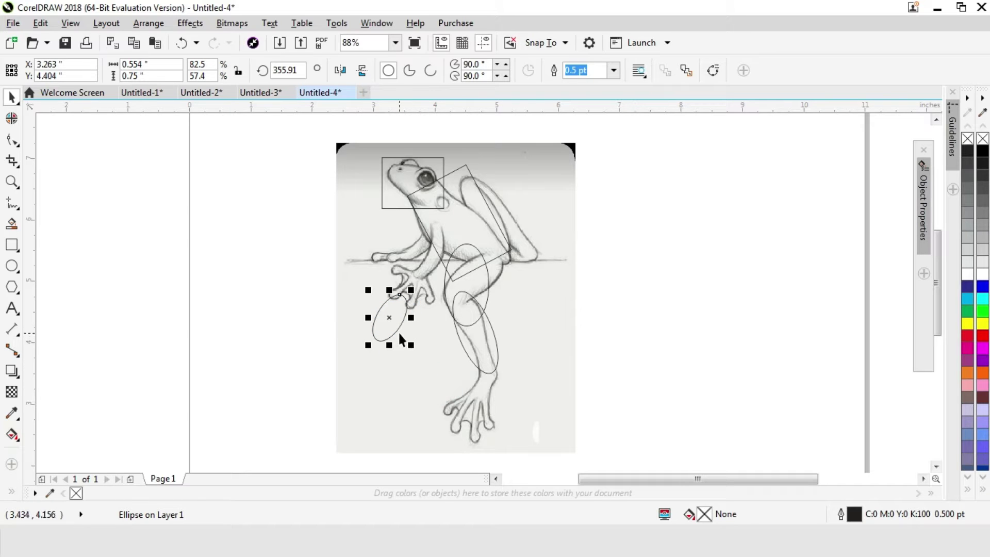
{"action": "key", "text": "Delete"}
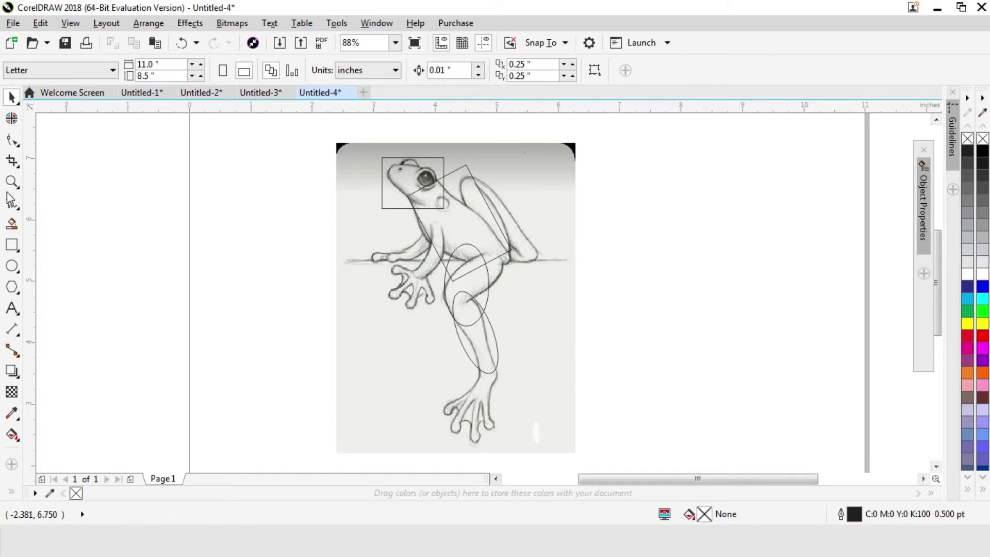
Draw a closed four-sided outline around both front hands with the Freehand tool
{"action": "key", "text": "F5"}
{"action": "left_click", "coordinate": [423, 219]}
{"action": "double_click", "coordinate": [356, 255]}
{"action": "double_click", "coordinate": [422, 329]}
{"action": "double_click", "coordinate": [451, 253]}
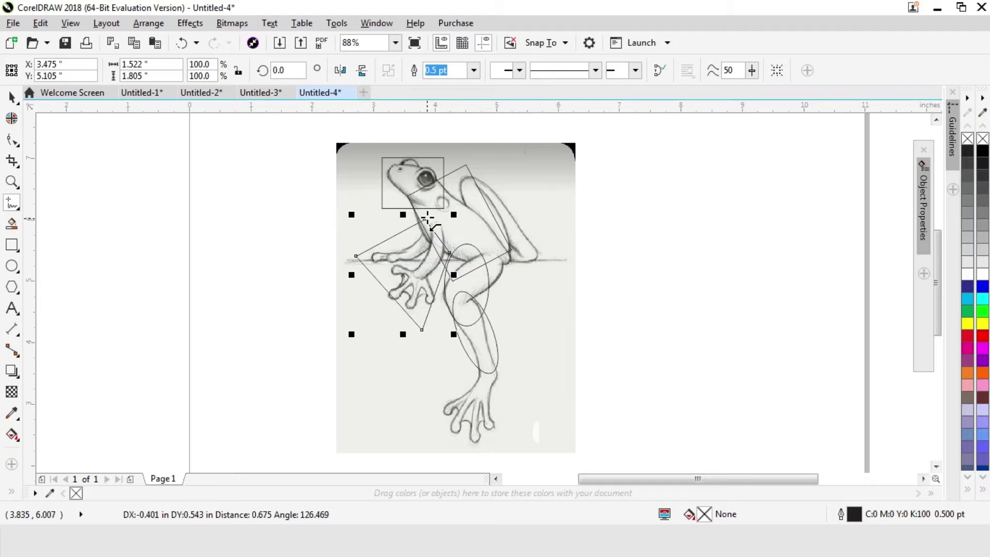
{"action": "left_click", "coordinate": [428, 219]}
Draw a closed five-point straight-line outline around the folded hind leg behind the body
{"action": "left_click", "coordinate": [464, 186]}
{"action": "double_click", "coordinate": [488, 166]}
{"action": "double_click", "coordinate": [551, 261]}
{"action": "double_click", "coordinate": [515, 283]}
{"action": "double_click", "coordinate": [476, 212]}
{"action": "left_click", "coordinate": [465, 186]}
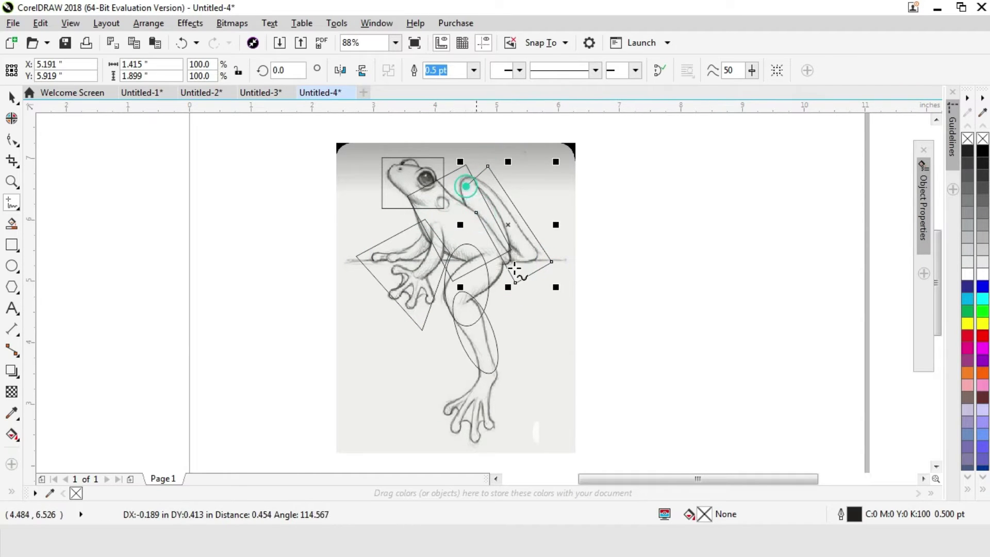
{"action": "left_click", "coordinate": [11, 97]}
{"action": "left_click", "coordinate": [307, 160]}
{"action": "left_click_drag", "start_coordinate": [637, 450], "coordinate": [637, 450]}
Draw a closed five-sided outline around the hanging foot with the Freehand tool
{"action": "left_click", "coordinate": [12, 206]}
{"action": "left_click", "coordinate": [478, 353]}
{"action": "double_click", "coordinate": [437, 411]}
{"action": "double_click", "coordinate": [466, 460]}
{"action": "double_click", "coordinate": [506, 429]}
{"action": "double_click", "coordinate": [510, 370]}
{"action": "left_click", "coordinate": [480, 355]}
{"action": "left_click", "coordinate": [11, 96]}
{"action": "left_click", "coordinate": [592, 250]}
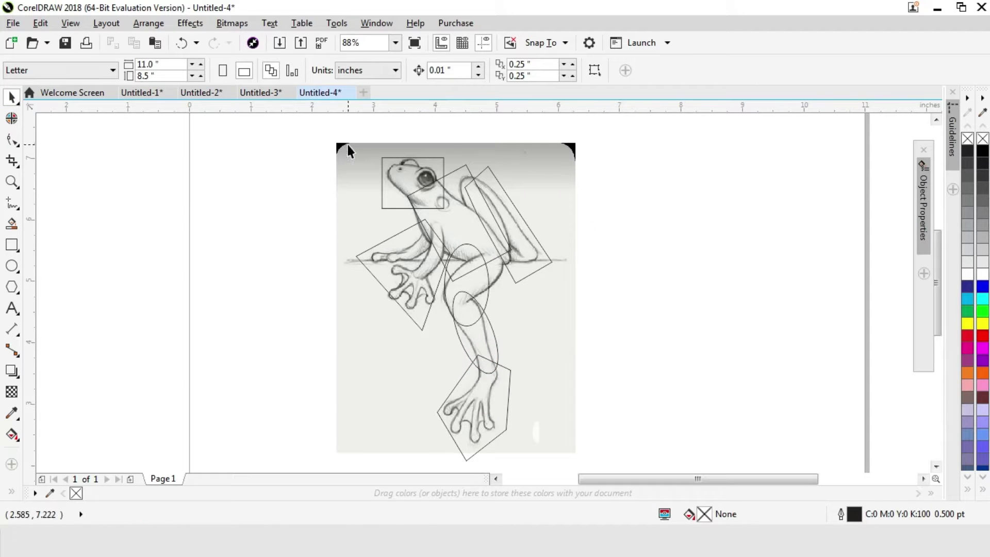
Select all the construction shapes over the frog and weld them into a single outline
{"action": "left_click_drag", "start_coordinate": [578, 424], "coordinate": [578, 466]}
{"action": "left_click", "coordinate": [417, 72]}
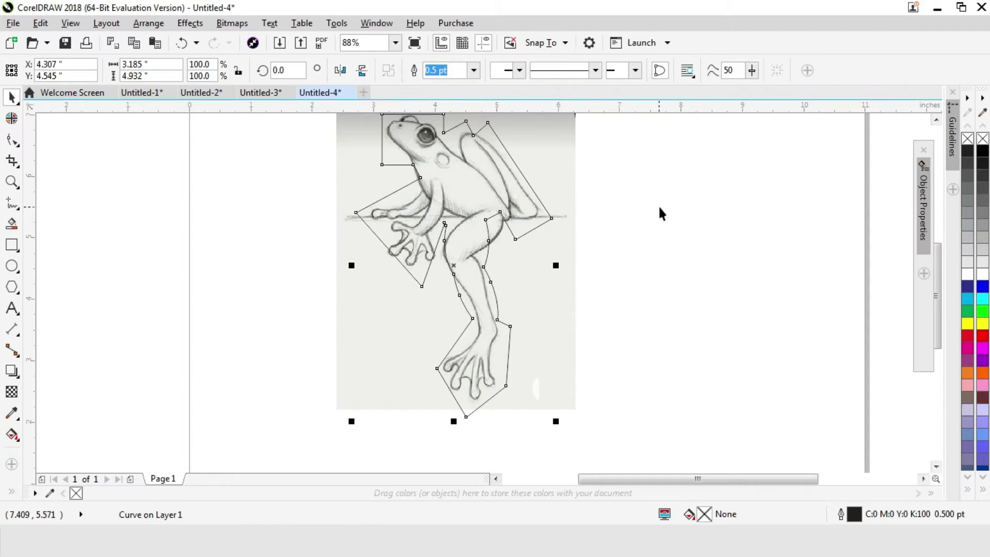
{"action": "left_click", "coordinate": [113, 168]}
Move the head outline's two upper corner nodes onto the snout tip and the brow above the eye
{"action": "key", "text": "F2"}
{"action": "key", "text": "F3"}
{"action": "left_click_drag", "start_coordinate": [288, 194], "coordinate": [419, 253]}
{"action": "left_click", "coordinate": [15, 97]}
{"action": "left_click", "coordinate": [395, 160]}
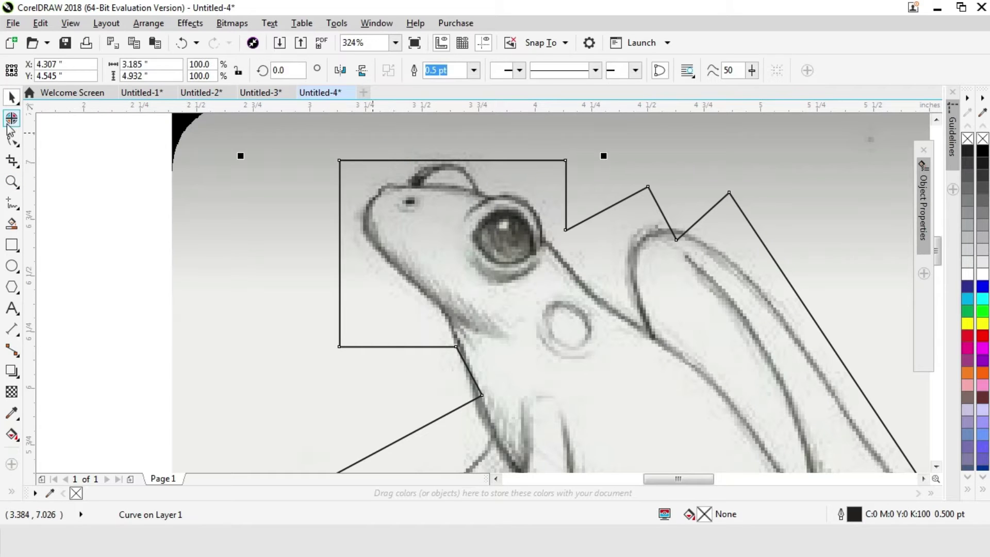
{"action": "key", "text": "F10"}
{"action": "left_click_drag", "start_coordinate": [342, 160], "coordinate": [370, 228]}
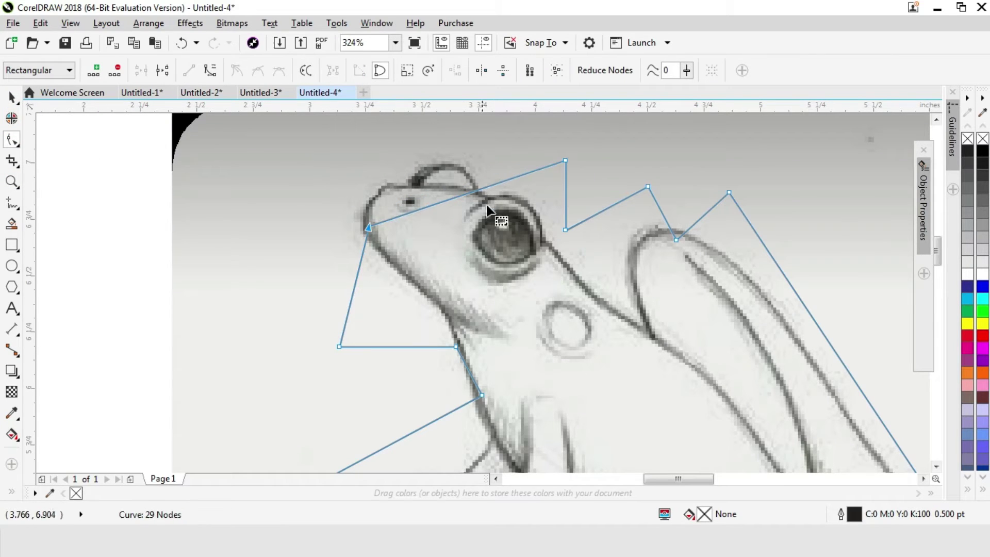
{"action": "left_click_drag", "start_coordinate": [566, 161], "coordinate": [488, 195]}
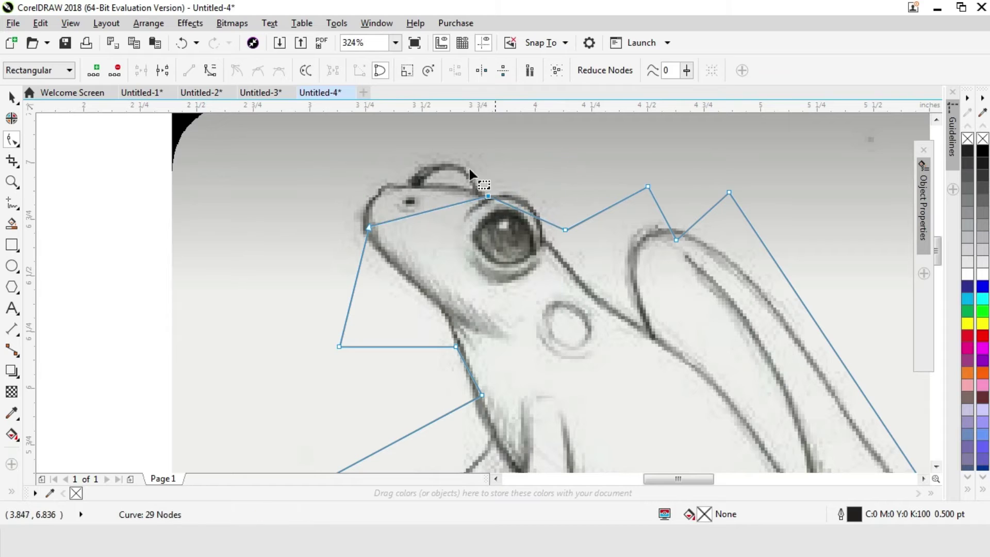
Curve the outline along the top of the snout and delete the head's lower front corner node
{"action": "left_click", "coordinate": [209, 70]}
{"action": "left_click_drag", "start_coordinate": [408, 209], "coordinate": [366, 163]}
{"action": "left_click_drag", "start_coordinate": [456, 201], "coordinate": [474, 194]}
{"action": "left_click_drag", "start_coordinate": [293, 335], "coordinate": [379, 369]}
{"action": "key", "text": "Delete"}
Move the throat node onto the sketched throat line and curve the chin segment along the jaw
{"action": "left_click_drag", "start_coordinate": [424, 325], "coordinate": [489, 364]}
{"action": "left_click", "coordinate": [209, 72]}
{"action": "left_click_drag", "start_coordinate": [345, 220], "coordinate": [374, 268]}
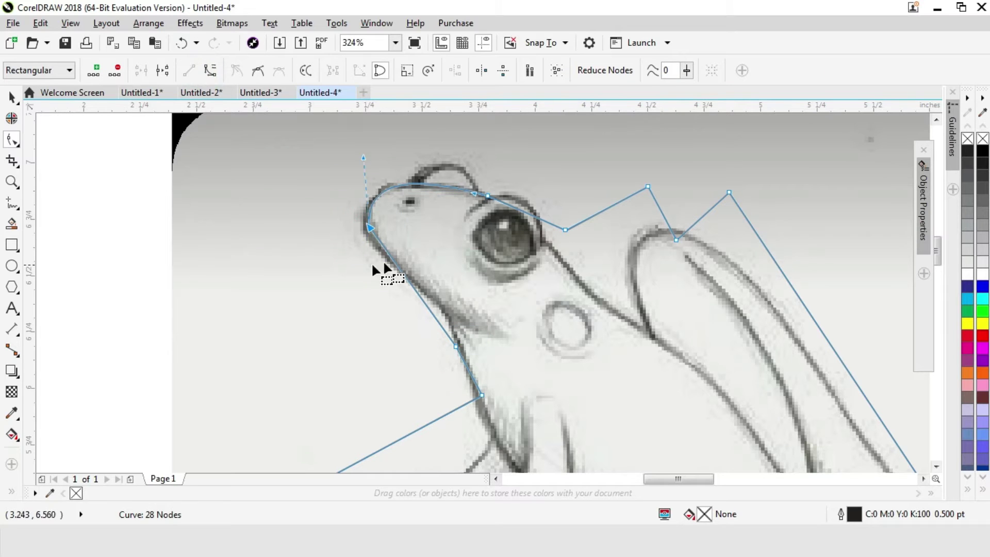
{"action": "left_click_drag", "start_coordinate": [370, 229], "coordinate": [358, 232]}
{"action": "key", "text": "ctrl+z"}
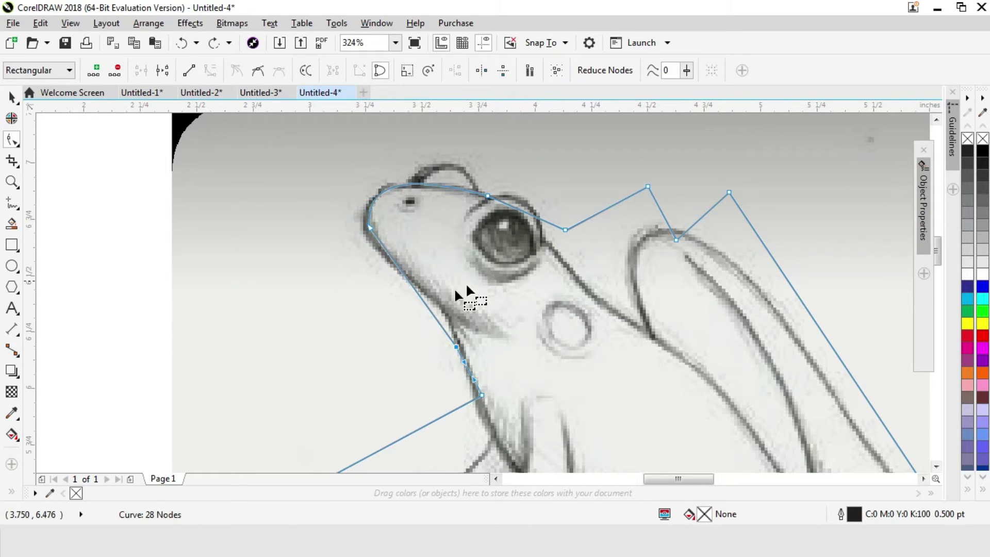
{"action": "left_click_drag", "start_coordinate": [456, 346], "coordinate": [450, 316]}
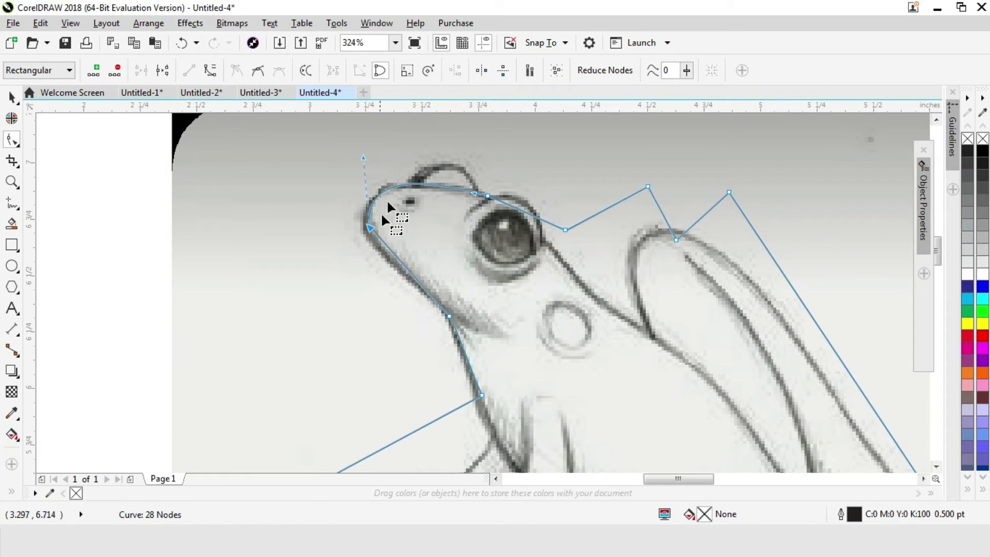
{"action": "left_click_drag", "start_coordinate": [405, 338], "coordinate": [405, 335]}
{"action": "left_click", "coordinate": [210, 70]}
{"action": "left_click_drag", "start_coordinate": [401, 261], "coordinate": [385, 273]}
Add nodes to the straight line over the far arm and pull it onto the arm's upper edge
{"action": "key", "text": "z"}
{"action": "key", "text": "F3"}
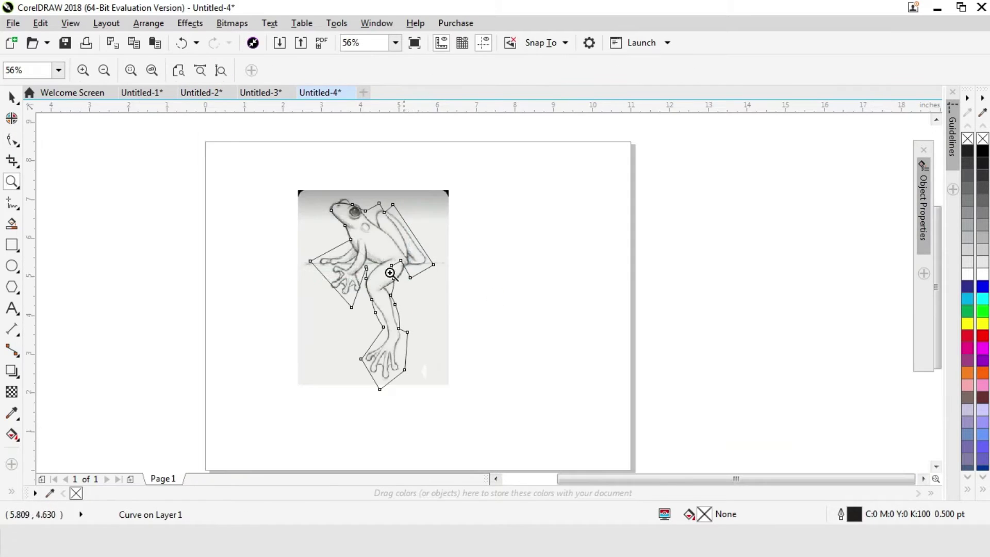
{"action": "left_click_drag", "start_coordinate": [257, 186], "coordinate": [468, 309]}
{"action": "key", "text": "F10"}
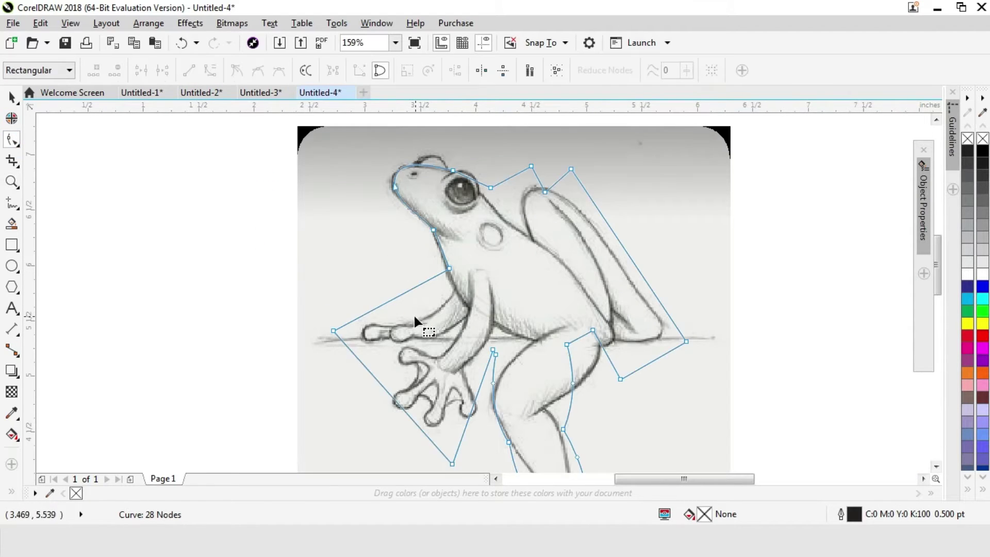
{"action": "double_click", "coordinate": [397, 297]}
{"action": "left_click_drag", "start_coordinate": [396, 296], "coordinate": [454, 291]}
{"action": "double_click", "coordinate": [439, 290]}
Move the hand outline's outer corner node onto the far fingertip and add a node on the finger's upper edge
{"action": "key", "text": "z"}
{"action": "left_click_drag", "start_coordinate": [306, 307], "coordinate": [585, 413]}
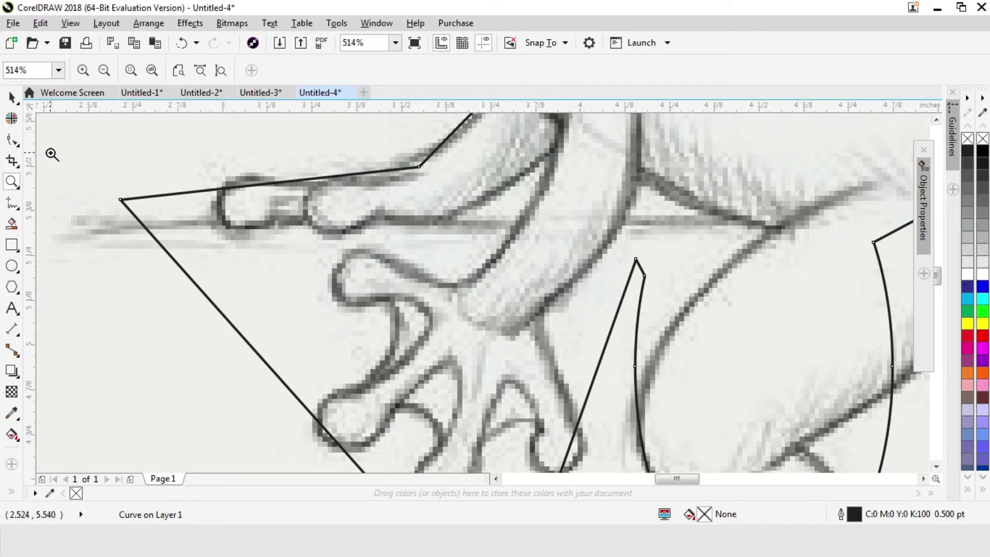
{"action": "key", "text": "F10"}
{"action": "left_click_drag", "start_coordinate": [124, 201], "coordinate": [225, 216]}
{"action": "double_click", "coordinate": [311, 193]}
{"action": "left_click_drag", "start_coordinate": [310, 192], "coordinate": [280, 180]}
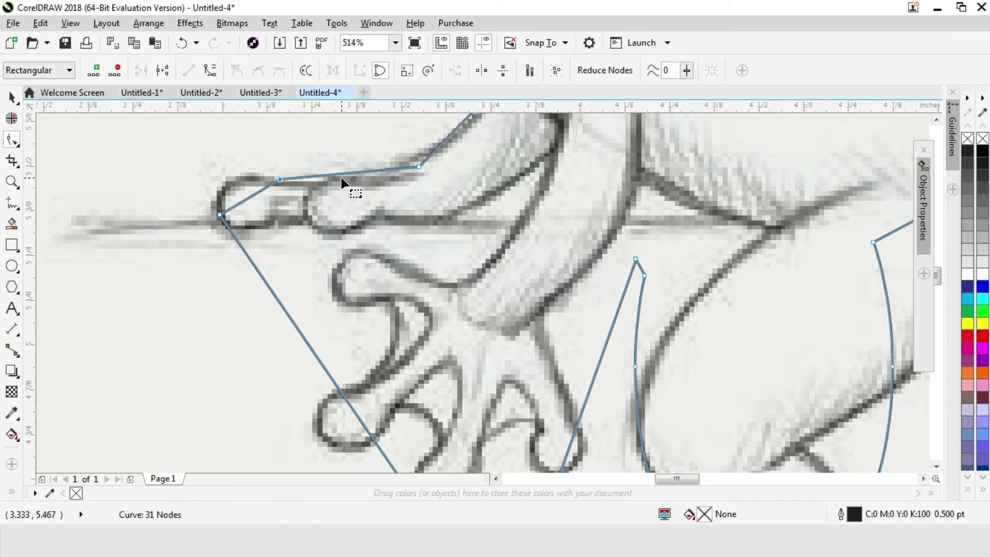
Add another node along the far finger's upper edge and curve the outline around the fingertip
{"action": "double_click", "coordinate": [343, 175]}
{"action": "left_click_drag", "start_coordinate": [343, 174], "coordinate": [344, 179]}
{"action": "left_click", "coordinate": [209, 70]}
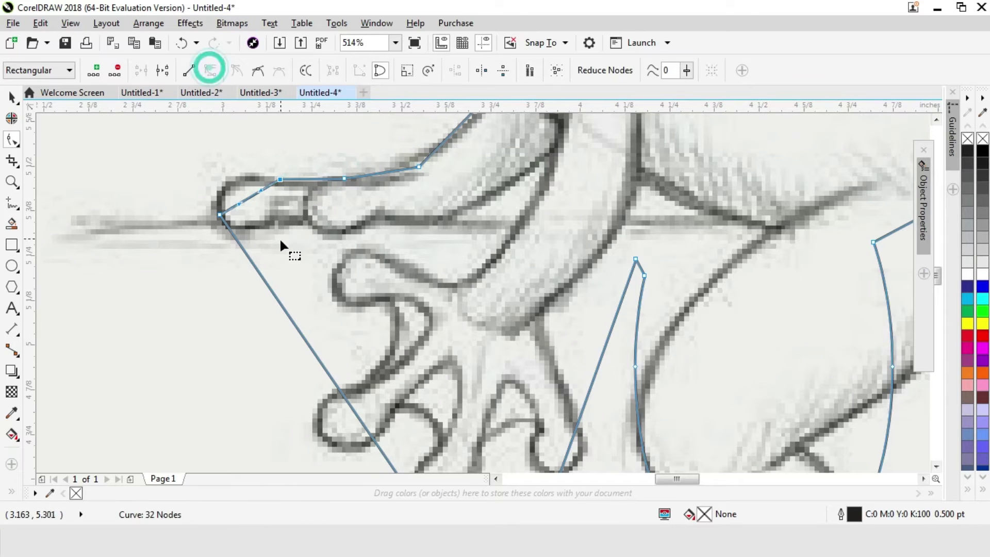
{"action": "left_click_drag", "start_coordinate": [237, 200], "coordinate": [258, 178]}
Add a node on the underside between the far hand's two fingers and bend the line beneath the fingertip
{"action": "double_click", "coordinate": [266, 283]}
{"action": "left_click_drag", "start_coordinate": [266, 283], "coordinate": [308, 220]}
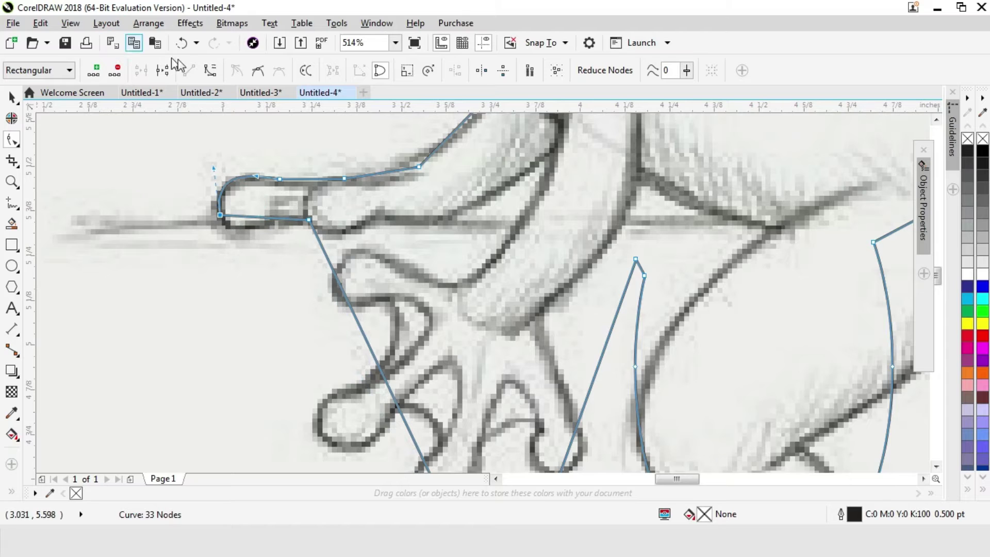
{"action": "left_click_drag", "start_coordinate": [248, 214], "coordinate": [233, 242]}
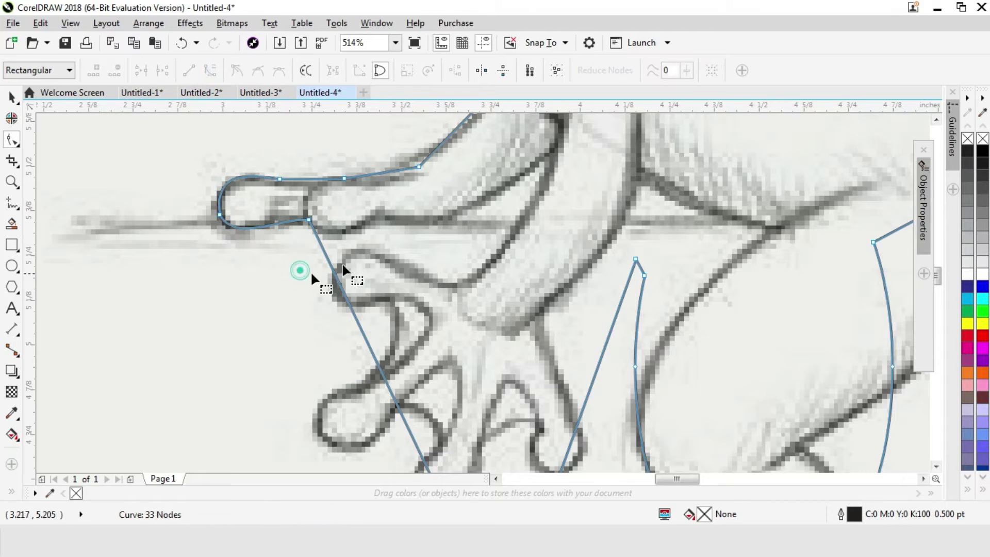
Add nodes at the junction of the two arms and under the far hand, curving the outline along its underside
{"action": "double_click", "coordinate": [357, 320]}
{"action": "left_click_drag", "start_coordinate": [357, 320], "coordinate": [551, 150]}
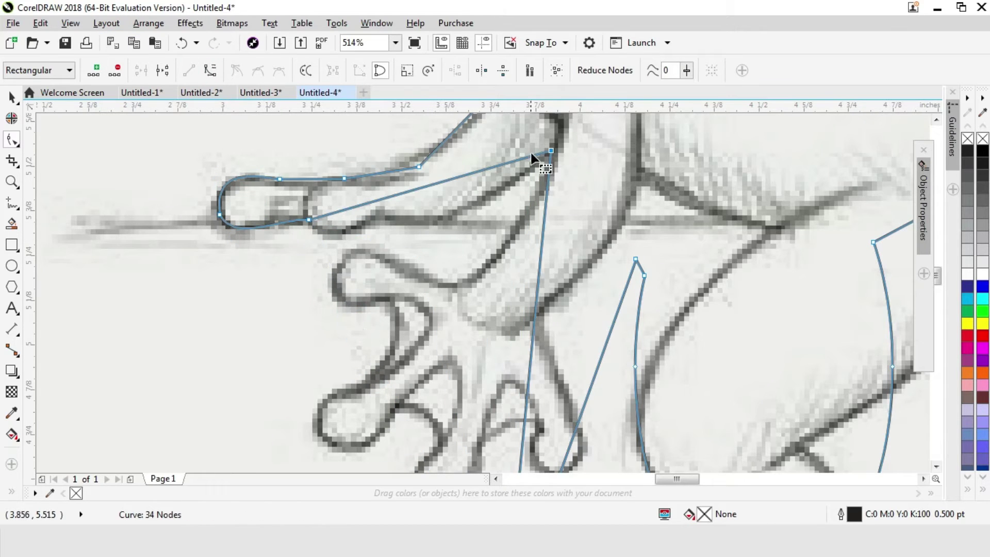
{"action": "left_click", "coordinate": [210, 70]}
{"action": "mouse_move", "coordinate": [388, 198]}
{"action": "left_mouse_down"}
{"action": "mouse_move", "coordinate": [380, 232]}
{"action": "mouse_move", "coordinate": [336, 270]}
{"action": "mouse_move", "coordinate": [396, 219]}
{"action": "mouse_move", "coordinate": [383, 214]}
{"action": "left_mouse_up"}
{"action": "double_click", "coordinate": [396, 217]}
{"action": "left_click_drag", "start_coordinate": [509, 163], "coordinate": [441, 240]}
{"action": "left_click_drag", "start_coordinate": [433, 194], "coordinate": [381, 218]}
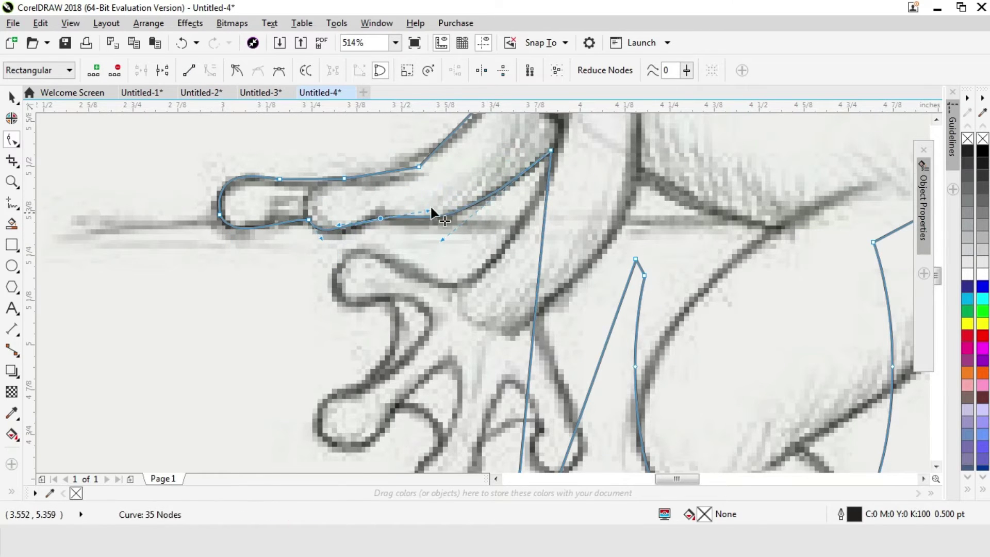
Add a node at the near hand's wrist and curve the outline along the near arm's front edge
{"action": "double_click", "coordinate": [535, 305]}
{"action": "left_click_drag", "start_coordinate": [535, 306], "coordinate": [462, 283]}
{"action": "left_click", "coordinate": [238, 68]}
{"action": "left_click_drag", "start_coordinate": [467, 238], "coordinate": [503, 256]}
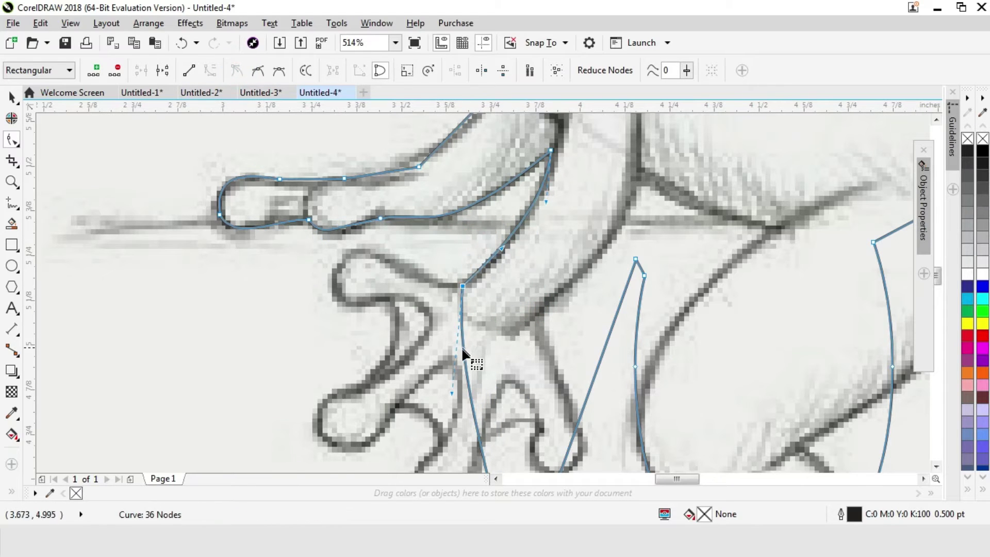
{"action": "left_click", "coordinate": [464, 351]}
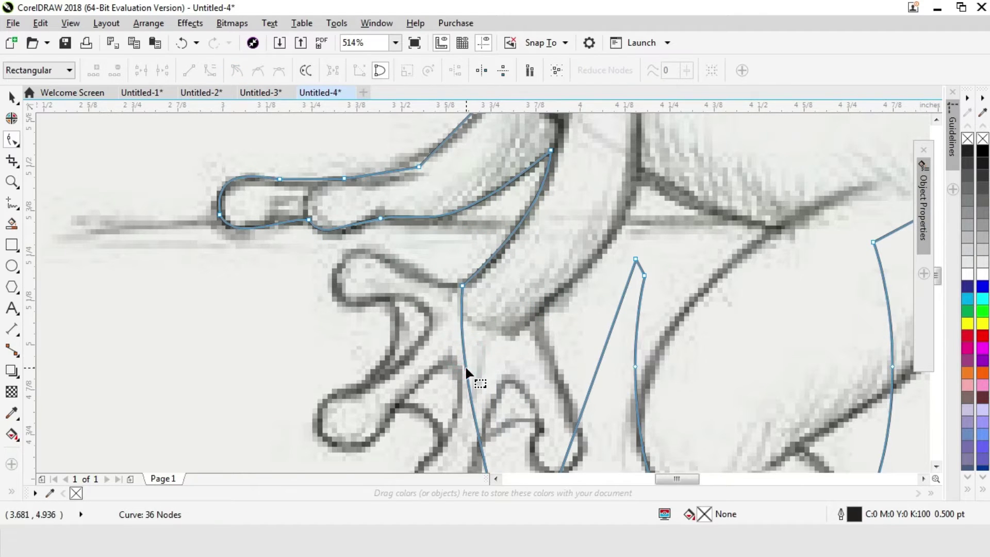
{"action": "left_click", "coordinate": [461, 316]}
{"action": "left_click", "coordinate": [468, 384]}
Move the outline's lower corner node to the base of the near hand's second finger and bend the line toward the first
{"action": "key", "text": "F3"}
{"action": "key", "text": "z"}
{"action": "left_click_drag", "start_coordinate": [360, 270], "coordinate": [568, 437]}
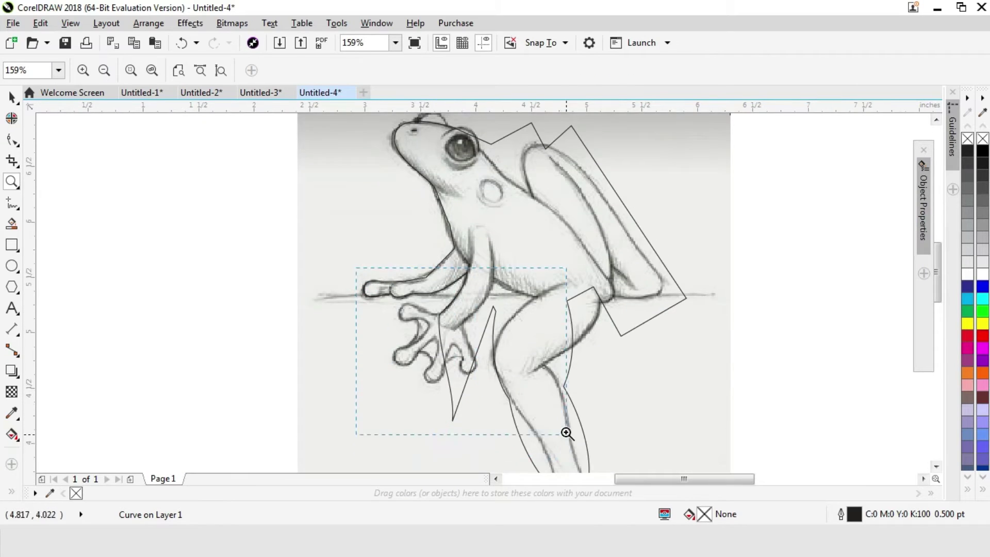
{"action": "left_click", "coordinate": [12, 140]}
{"action": "left_click_drag", "start_coordinate": [466, 452], "coordinate": [370, 283]}
{"action": "left_click", "coordinate": [436, 217]}
{"action": "left_click_drag", "start_coordinate": [431, 291], "coordinate": [376, 199]}
{"action": "left_click", "coordinate": [379, 224]}
Add a node at the tip of the near hand's uppermost finger and smooth the outline around it
{"action": "key", "text": "z"}
{"action": "left_click_drag", "start_coordinate": [298, 170], "coordinate": [529, 310]}
{"action": "key", "text": "space"}
{"action": "key", "text": "F10"}
{"action": "left_click", "coordinate": [394, 252]}
{"action": "left_click", "coordinate": [394, 251]}
{"action": "left_click_drag", "start_coordinate": [393, 251], "coordinate": [328, 241]}
{"action": "mouse_move", "coordinate": [341, 193]}
{"action": "left_mouse_down"}
{"action": "mouse_move", "coordinate": [338, 110]}
{"action": "mouse_move", "coordinate": [334, 178]}
{"action": "left_mouse_up"}
{"action": "left_click", "coordinate": [259, 70]}
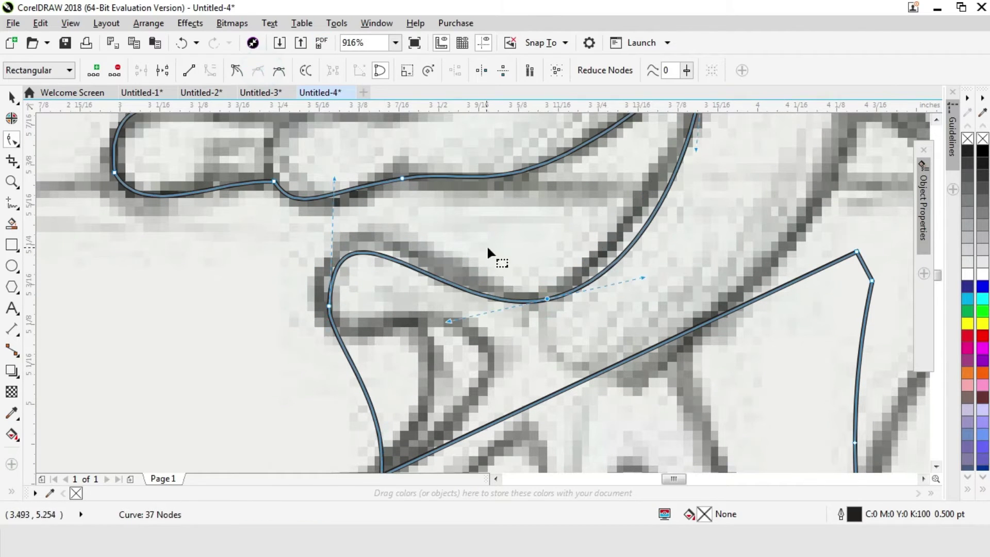
Refine the uppermost finger's tip node and its handles to fit the curve to the sketched fingertip
{"action": "mouse_move", "coordinate": [329, 309]}
{"action": "left_mouse_down"}
{"action": "mouse_move", "coordinate": [320, 289]}
{"action": "mouse_move", "coordinate": [320, 301]}
{"action": "left_mouse_up"}
{"action": "left_click", "coordinate": [326, 172]}
{"action": "left_click_drag", "start_coordinate": [287, 269], "coordinate": [346, 321]}
{"action": "left_click_drag", "start_coordinate": [323, 172], "coordinate": [339, 164]}
{"action": "left_click_drag", "start_coordinate": [286, 284], "coordinate": [371, 320]}
{"action": "left_click_drag", "start_coordinate": [325, 169], "coordinate": [351, 151]}
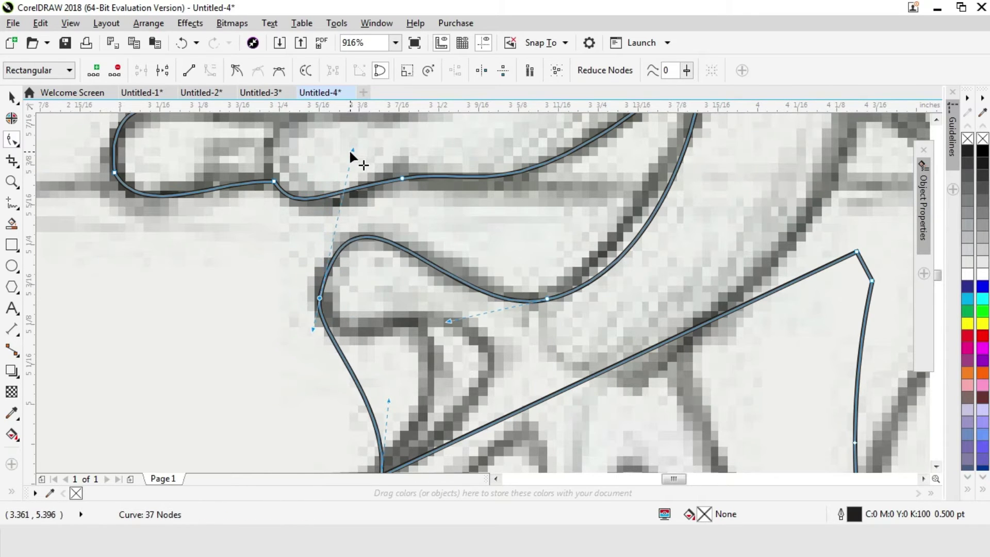
Add a node on the line below the uppermost finger and pull it into the gap between the first two fingers
{"action": "scroll", "coordinate": [341, 276], "scroll_direction": "down", "scroll_amount": 4}
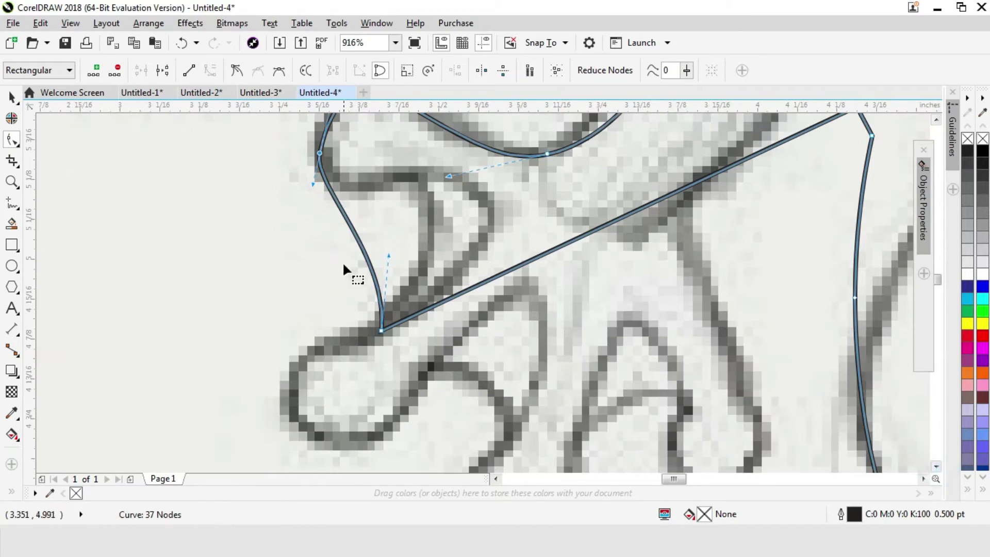
{"action": "left_click_drag", "start_coordinate": [364, 249], "coordinate": [448, 223]}
{"action": "key", "text": "ctrl+z"}
{"action": "double_click", "coordinate": [363, 244]}
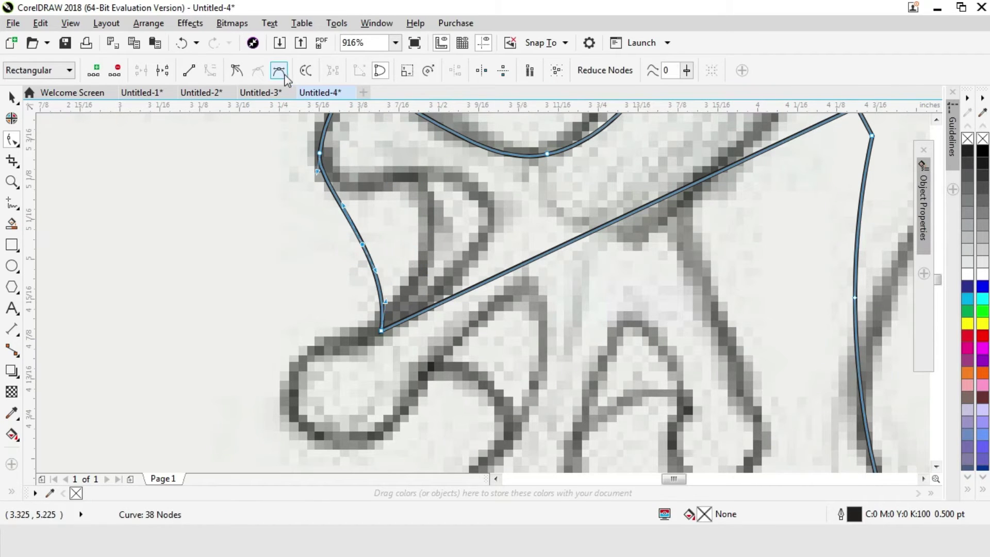
{"action": "left_click_drag", "start_coordinate": [363, 245], "coordinate": [362, 197]}
Move the outline's corner node to the near hand's second fingertip and curve the outline through the gap between the first two fingers
{"action": "left_click_drag", "start_coordinate": [382, 330], "coordinate": [220, 353]}
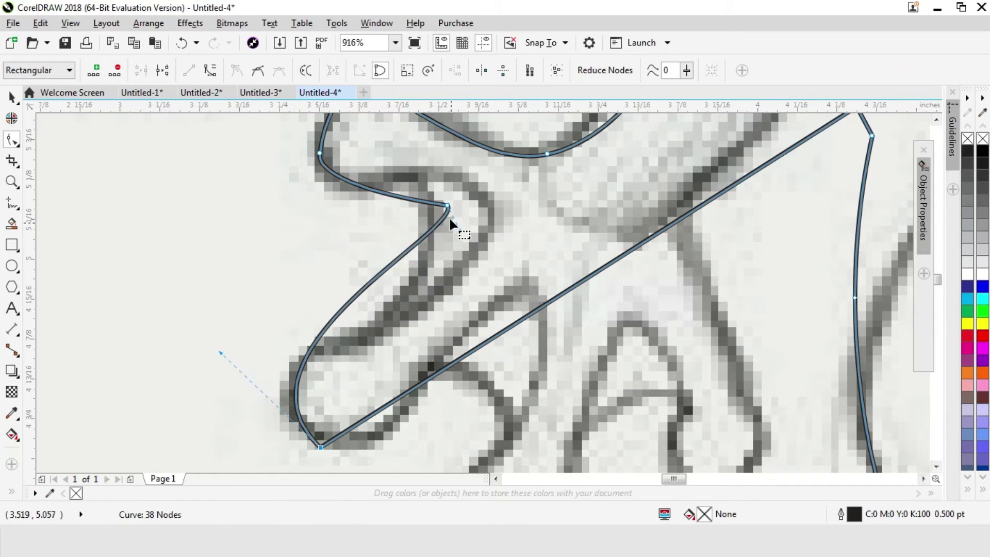
{"action": "mouse_move", "coordinate": [493, 209]}
{"action": "left_mouse_down"}
{"action": "mouse_move", "coordinate": [484, 211]}
{"action": "mouse_move", "coordinate": [491, 206]}
{"action": "left_mouse_up"}
{"action": "left_click_drag", "start_coordinate": [407, 192], "coordinate": [447, 161]}
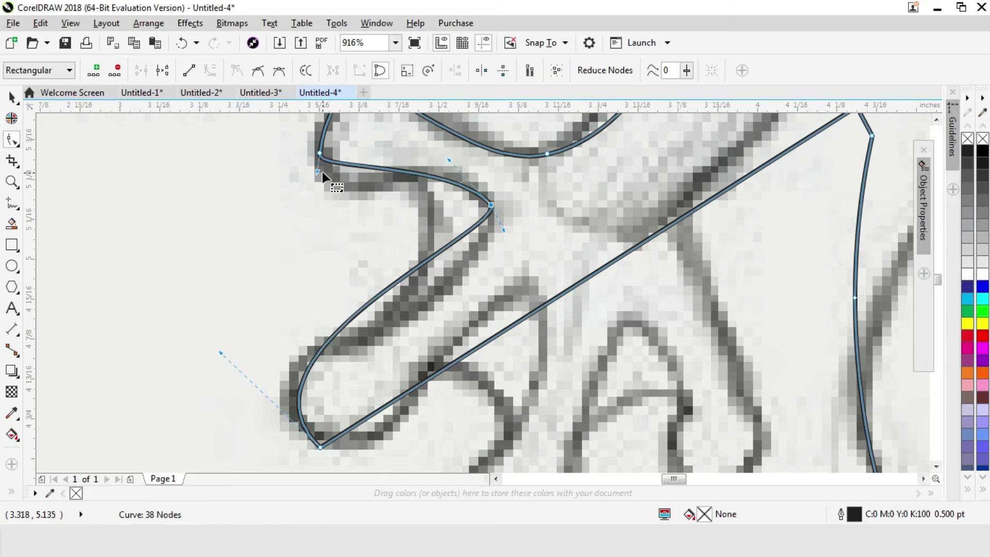
{"action": "left_click_drag", "start_coordinate": [314, 171], "coordinate": [319, 221]}
Add a cusp node on the second finger's upper edge and bend the curve around the sketched fingertip
{"action": "key", "text": "z"}
{"action": "scroll", "coordinate": [366, 255], "scroll_direction": "down", "scroll_amount": 2}
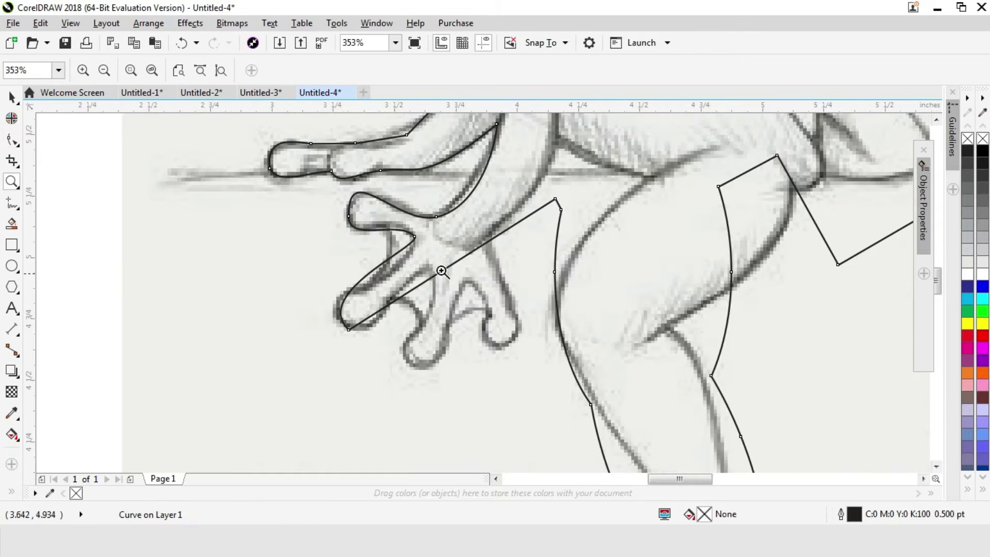
{"action": "scroll", "coordinate": [550, 347], "scroll_direction": "up", "scroll_amount": 2}
{"action": "scroll", "coordinate": [393, 250], "scroll_direction": "down", "scroll_amount": 4}
{"action": "scroll", "coordinate": [585, 391], "scroll_direction": "up", "scroll_amount": 2}
{"action": "left_click", "coordinate": [11, 137]}
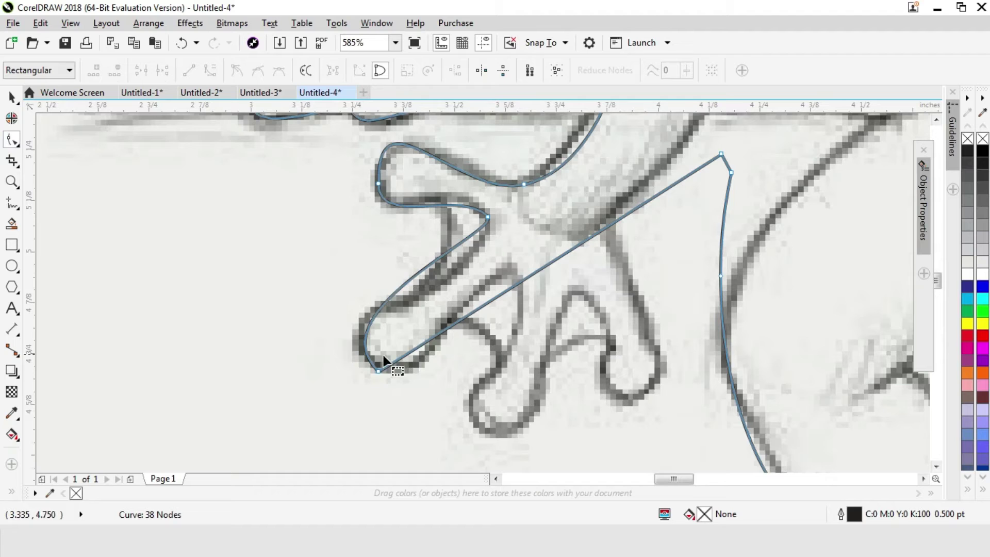
{"action": "double_click", "coordinate": [435, 257]}
{"action": "left_click_drag", "start_coordinate": [435, 258], "coordinate": [443, 275]}
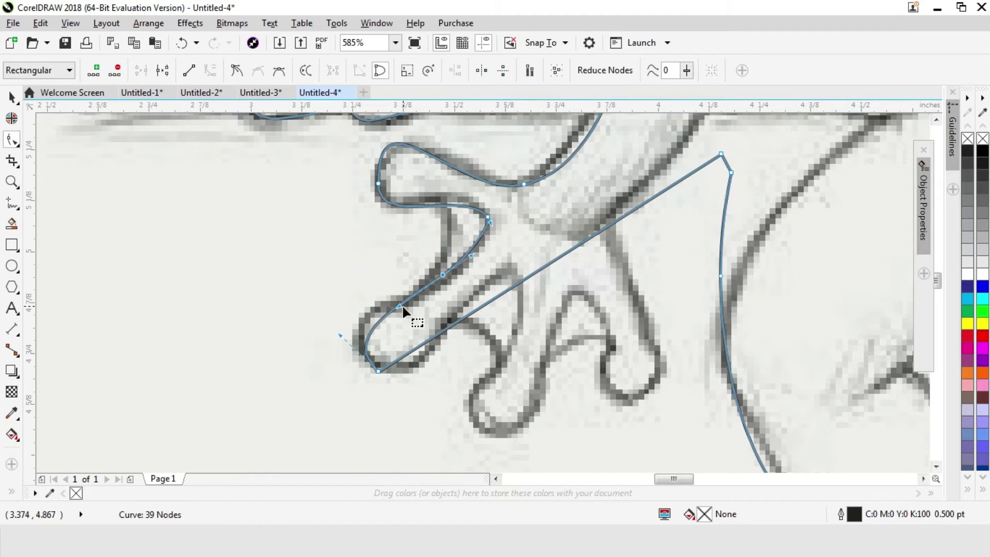
{"action": "left_click", "coordinate": [236, 72]}
{"action": "left_click_drag", "start_coordinate": [400, 304], "coordinate": [356, 305]}
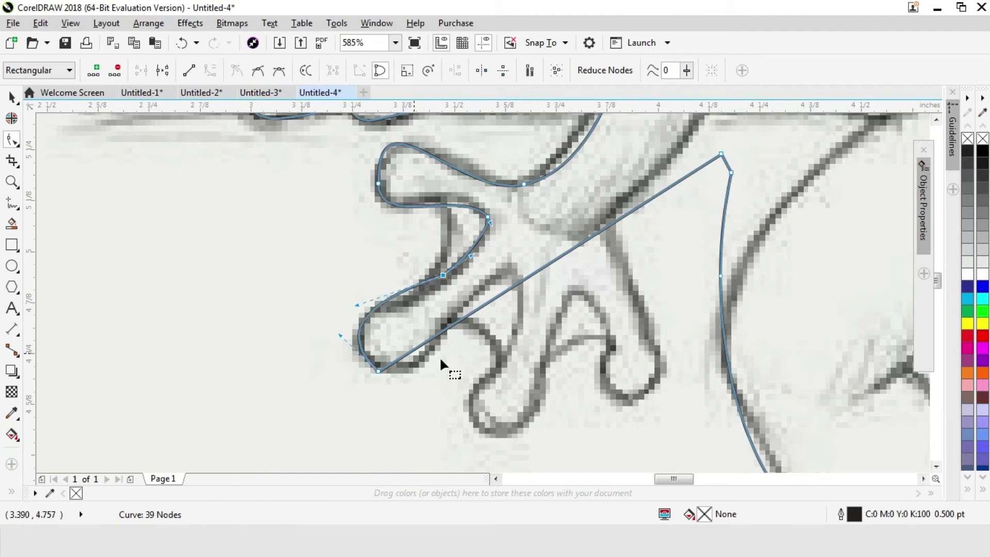
Add a node in the gap between the second and third fingers, convert the line to a curve and fit it to the second finger's lower edge
{"action": "double_click", "coordinate": [503, 291]}
{"action": "left_click_drag", "start_coordinate": [503, 291], "coordinate": [502, 270]}
{"action": "left_click", "coordinate": [212, 73]}
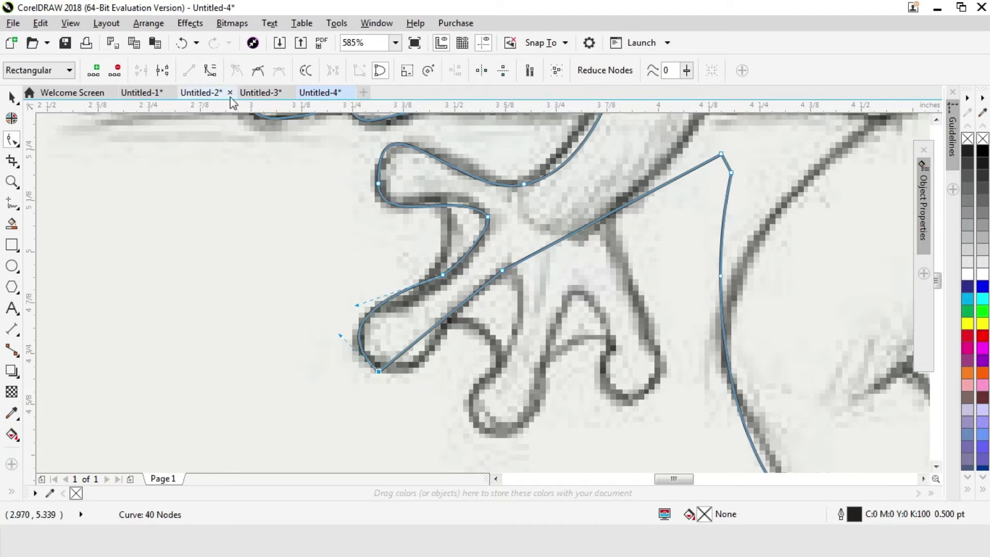
{"action": "left_click", "coordinate": [503, 271]}
{"action": "left_click_drag", "start_coordinate": [363, 404], "coordinate": [363, 405]}
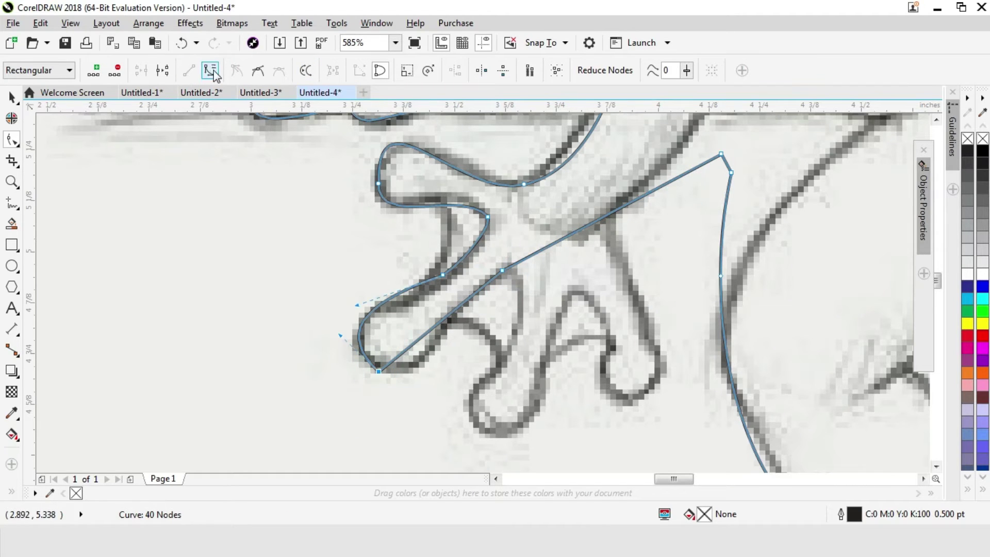
{"action": "left_click_drag", "start_coordinate": [424, 356], "coordinate": [433, 376]}
{"action": "left_click_drag", "start_coordinate": [462, 304], "coordinate": [463, 295]}
Add nodes at the third fingertip, the next finger gap, the fourth fingertip and the fourth finger's base, pulling each onto the sketch
{"action": "left_click_drag", "start_coordinate": [554, 241], "coordinate": [487, 438]}
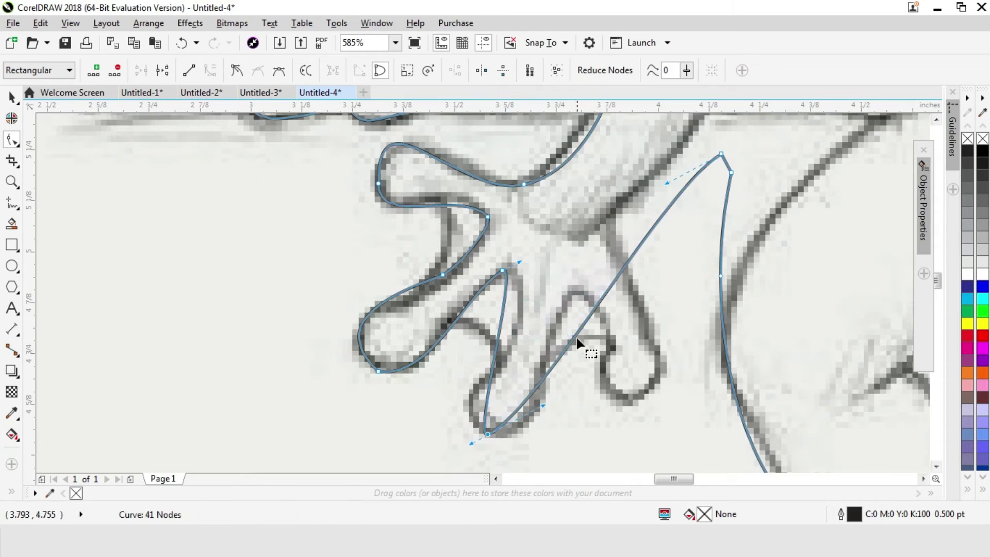
{"action": "left_click", "coordinate": [612, 276]}
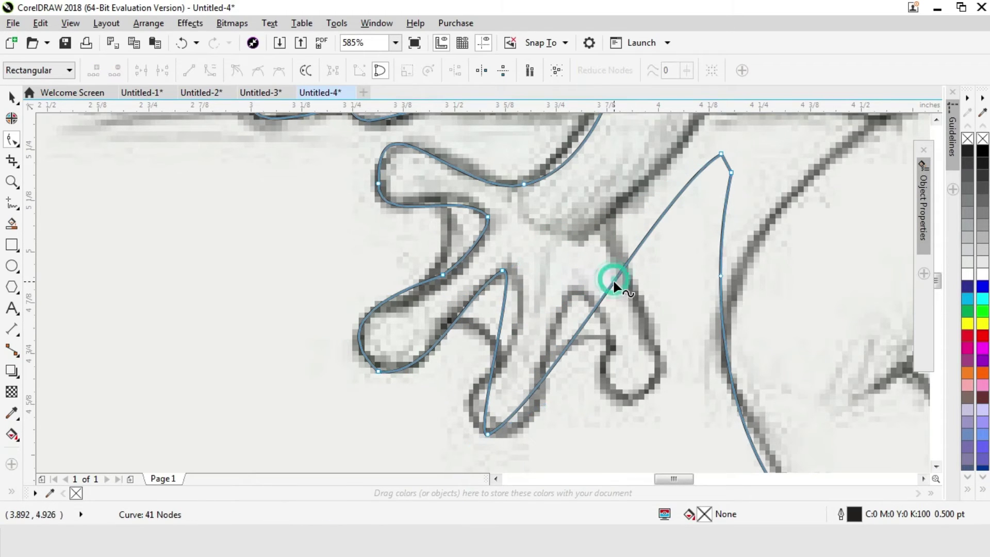
{"action": "double_click", "coordinate": [612, 279]}
{"action": "left_click_drag", "start_coordinate": [614, 280], "coordinate": [573, 293]}
{"action": "double_click", "coordinate": [639, 215]}
{"action": "left_click_drag", "start_coordinate": [639, 215], "coordinate": [632, 399]}
{"action": "double_click", "coordinate": [696, 225]}
{"action": "left_click_drag", "start_coordinate": [696, 226], "coordinate": [621, 220]}
Adjust the fourth finger's curve handles and add a node on its inner edge to follow the sketched finger
{"action": "left_click", "coordinate": [646, 383]}
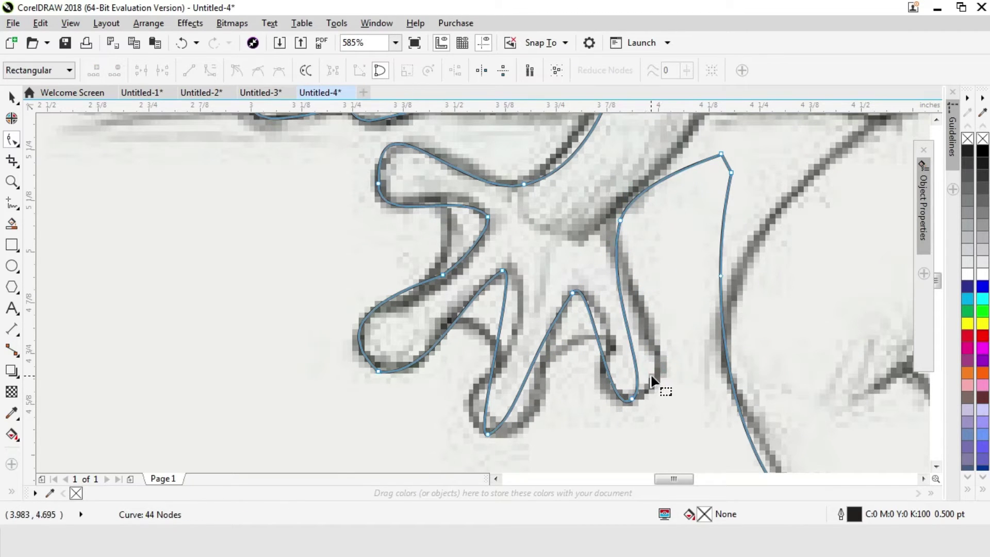
{"action": "left_click", "coordinate": [631, 399]}
{"action": "left_click_drag", "start_coordinate": [654, 377], "coordinate": [706, 365]}
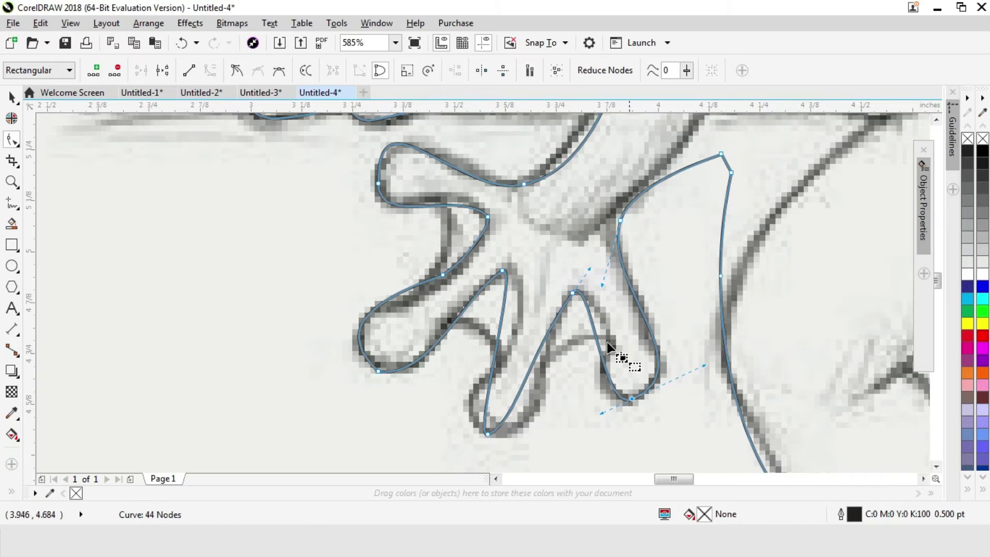
{"action": "left_click_drag", "start_coordinate": [589, 268], "coordinate": [631, 276]}
{"action": "double_click", "coordinate": [612, 367]}
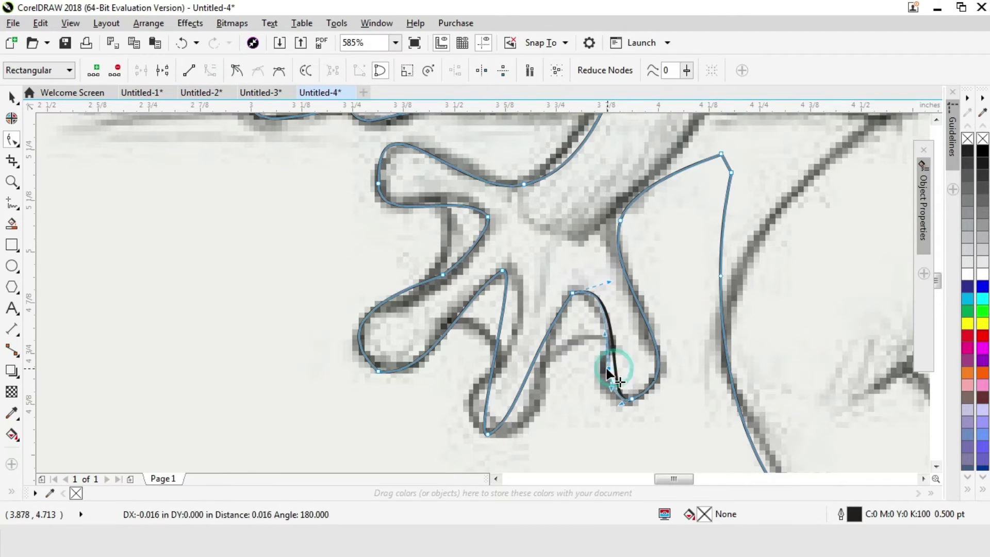
Add a node on each side of the third finger and bend the curves to follow its rounded tip and edges
{"action": "double_click", "coordinate": [524, 383]}
{"action": "left_click_drag", "start_coordinate": [524, 384], "coordinate": [538, 400]}
{"action": "left_click_drag", "start_coordinate": [503, 428], "coordinate": [494, 357]}
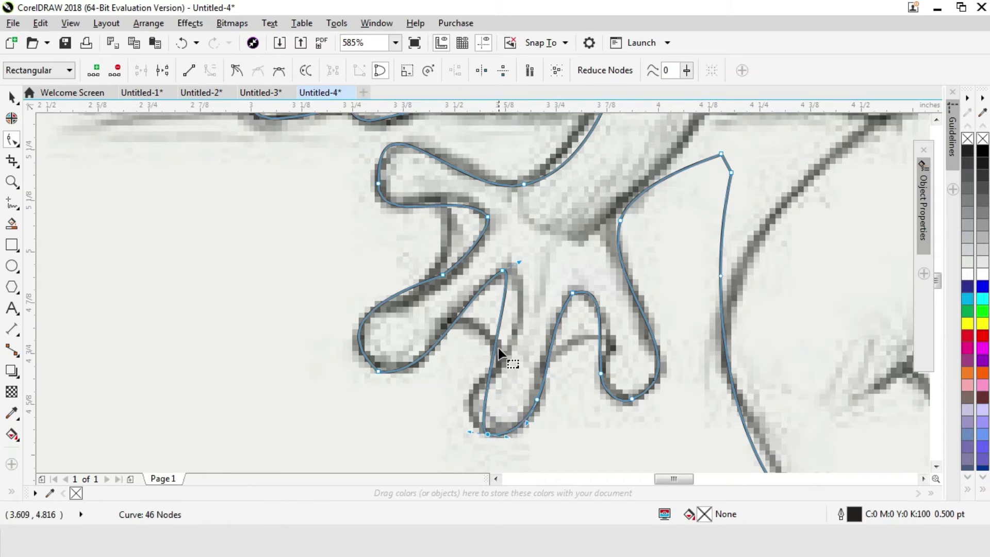
{"action": "double_click", "coordinate": [487, 392]}
{"action": "left_click_drag", "start_coordinate": [487, 392], "coordinate": [468, 392]}
{"action": "left_click_drag", "start_coordinate": [476, 342], "coordinate": [541, 328]}
{"action": "left_click_drag", "start_coordinate": [451, 408], "coordinate": [461, 406]}
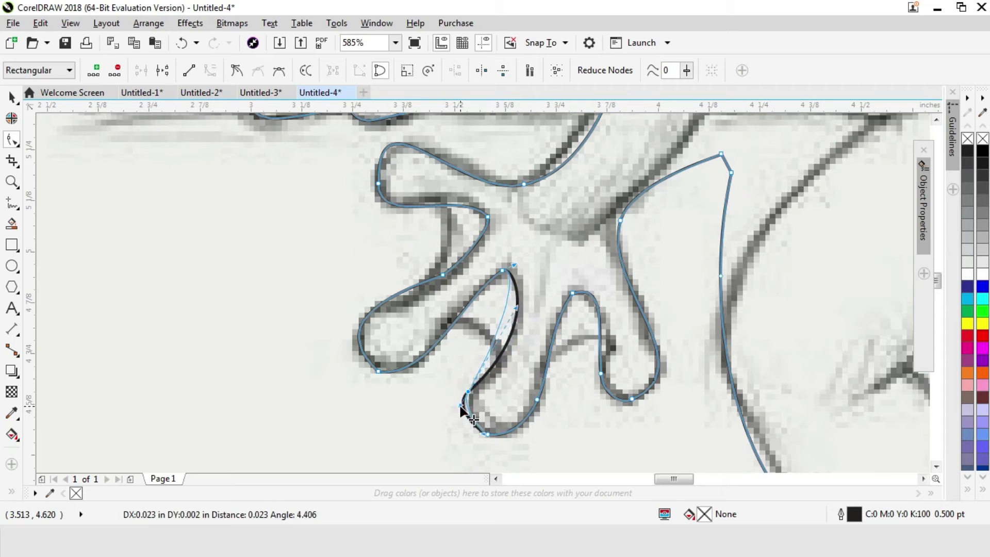
{"action": "left_click_drag", "start_coordinate": [515, 308], "coordinate": [544, 319]}
Reposition the nodes between the near arm and the thigh to follow the belly line and the thigh's front edge
{"action": "key", "text": "z"}
{"action": "right_click", "coordinate": [556, 227]}
{"action": "right_click", "coordinate": [553, 228]}
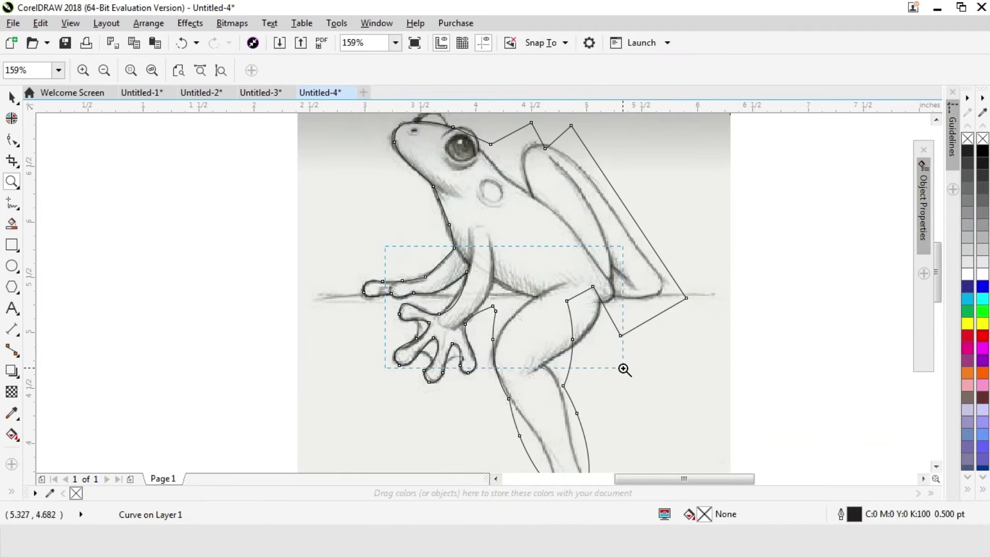
{"action": "left_click_drag", "start_coordinate": [624, 369], "coordinate": [626, 370]}
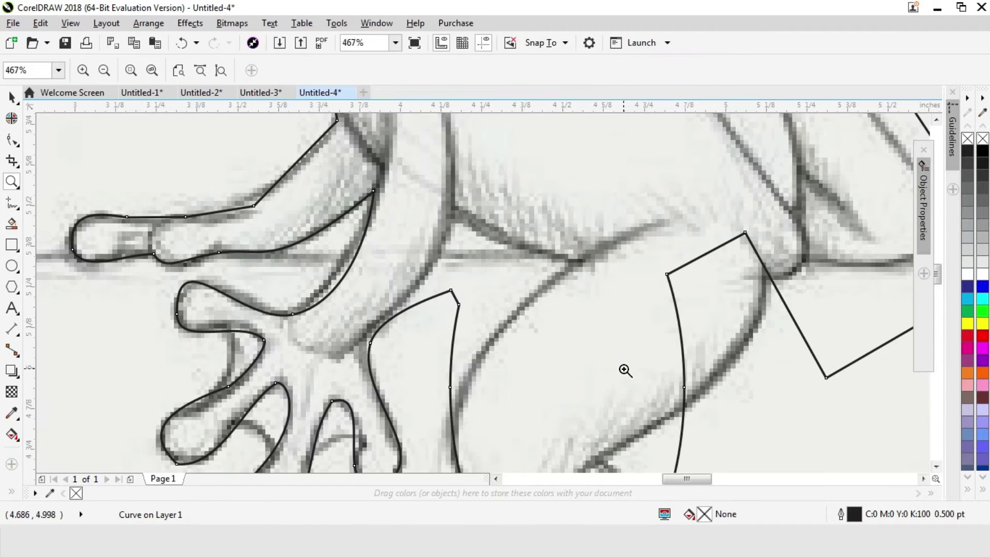
{"action": "left_click", "coordinate": [13, 139]}
{"action": "left_click_drag", "start_coordinate": [452, 291], "coordinate": [563, 266]}
{"action": "left_click_drag", "start_coordinate": [451, 387], "coordinate": [454, 422]}
Delete the surplus nodes on the lower leg's front edge and bend the remaining curve along the sketch down to the ankle
{"action": "key", "text": "z"}
{"action": "scroll", "coordinate": [510, 337], "scroll_direction": "down", "scroll_amount": 3}
{"action": "scroll", "coordinate": [339, 266], "scroll_direction": "down", "scroll_amount": 3}
{"action": "left_click_drag", "start_coordinate": [316, 246], "coordinate": [461, 390]}
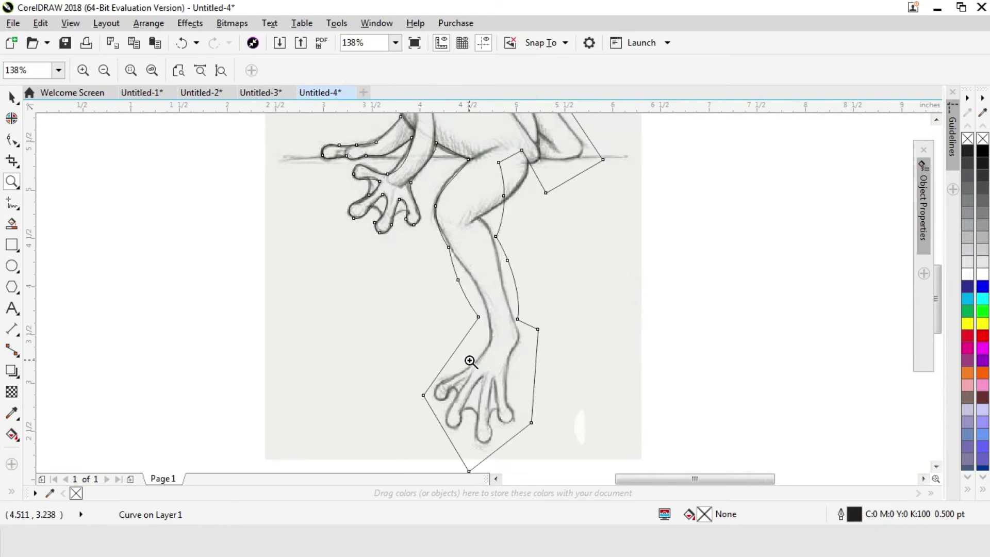
{"action": "left_click_drag", "start_coordinate": [378, 189], "coordinate": [649, 380]}
{"action": "left_click", "coordinate": [11, 139]}
{"action": "left_click_drag", "start_coordinate": [338, 204], "coordinate": [397, 227]}
{"action": "key", "text": "Delete"}
{"action": "left_click_drag", "start_coordinate": [422, 351], "coordinate": [416, 307]}
{"action": "key", "text": "Delete"}
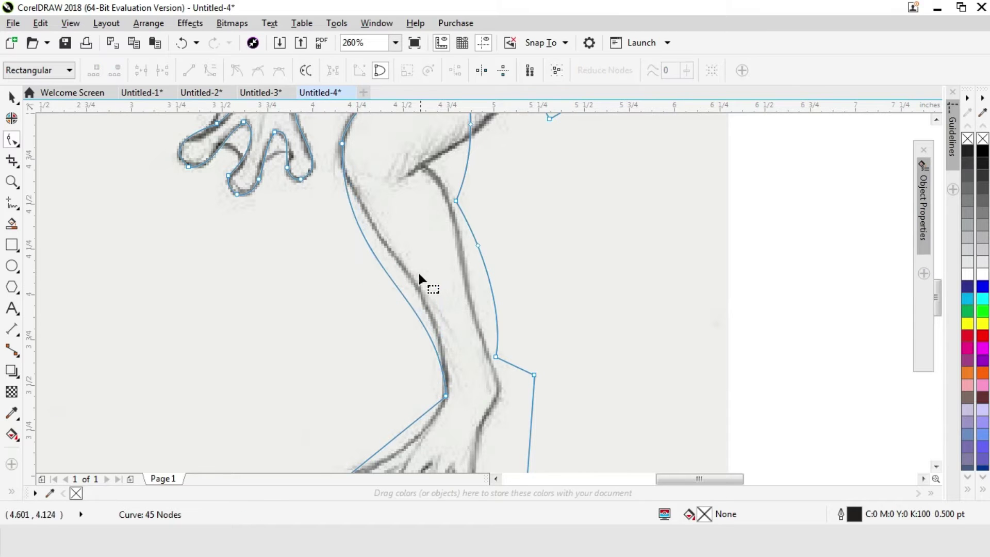
{"action": "left_click_drag", "start_coordinate": [363, 164], "coordinate": [349, 232]}
{"action": "left_click_drag", "start_coordinate": [440, 296], "coordinate": [441, 275]}
Move the lower leg's rear node to the knee crease, delete the extra node below it and fit the curve to the calf
{"action": "left_click", "coordinate": [672, 263]}
{"action": "left_click_drag", "start_coordinate": [451, 203], "coordinate": [418, 165]}
{"action": "left_click_drag", "start_coordinate": [495, 355], "coordinate": [464, 299]}
{"action": "key", "text": "Delete"}
{"action": "left_click_drag", "start_coordinate": [499, 234], "coordinate": [469, 365]}
{"action": "left_click_drag", "start_coordinate": [500, 297], "coordinate": [479, 291]}
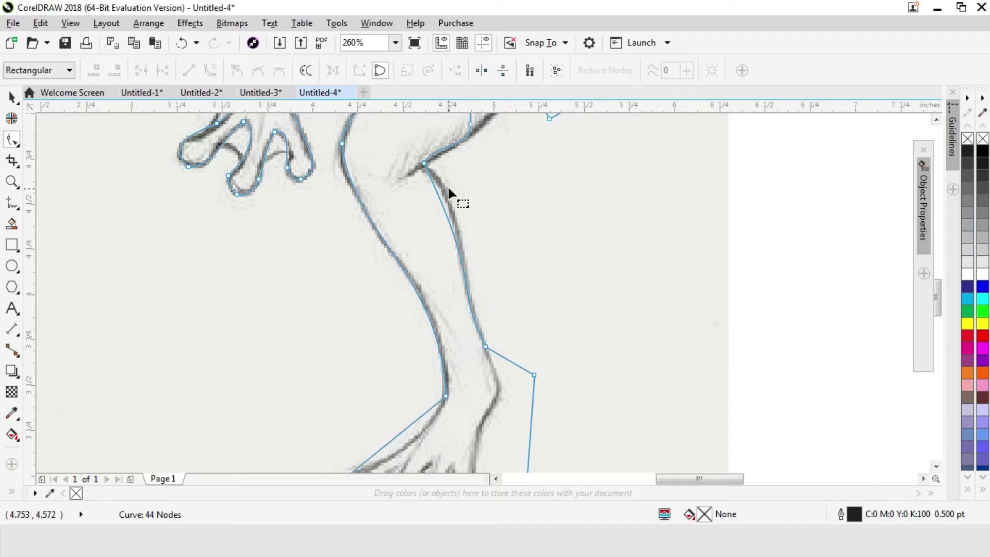
Move the foot outline's corner nodes to the heel and the first toe, and curve the line between the ankle and that toe
{"action": "scroll", "coordinate": [534, 296], "scroll_direction": "down", "scroll_amount": 2}
{"action": "key", "text": "z"}
{"action": "left_click_drag", "start_coordinate": [394, 293], "coordinate": [623, 487]}
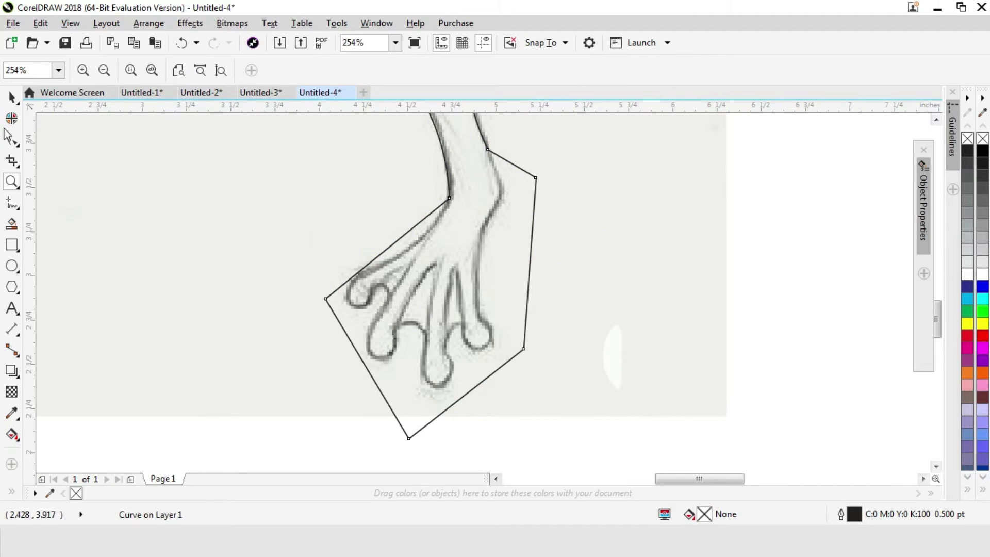
{"action": "left_click", "coordinate": [17, 145]}
{"action": "left_click", "coordinate": [58, 139]}
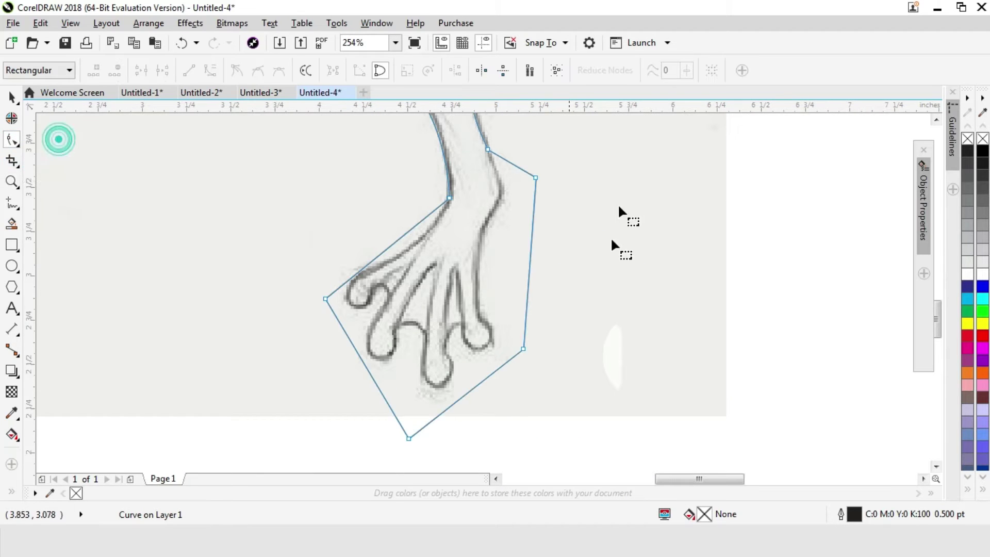
{"action": "left_click_drag", "start_coordinate": [536, 177], "coordinate": [501, 189]}
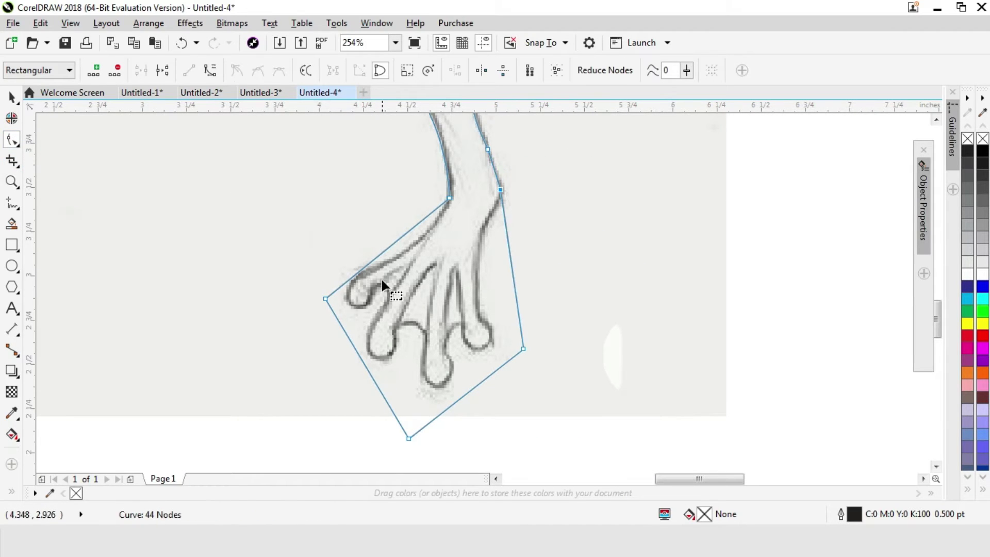
{"action": "left_click_drag", "start_coordinate": [326, 298], "coordinate": [360, 276]}
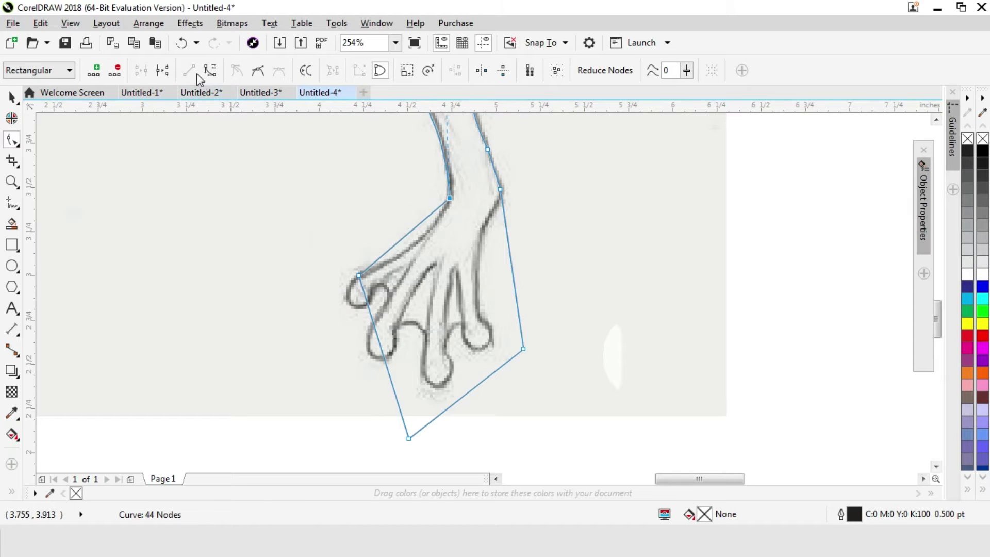
{"action": "left_click_drag", "start_coordinate": [395, 249], "coordinate": [431, 227]}
Move the foot's rear corner node to the last toe, convert the line from the heel to a curve and bend it along the sketch
{"action": "left_click_drag", "start_coordinate": [524, 349], "coordinate": [480, 314]}
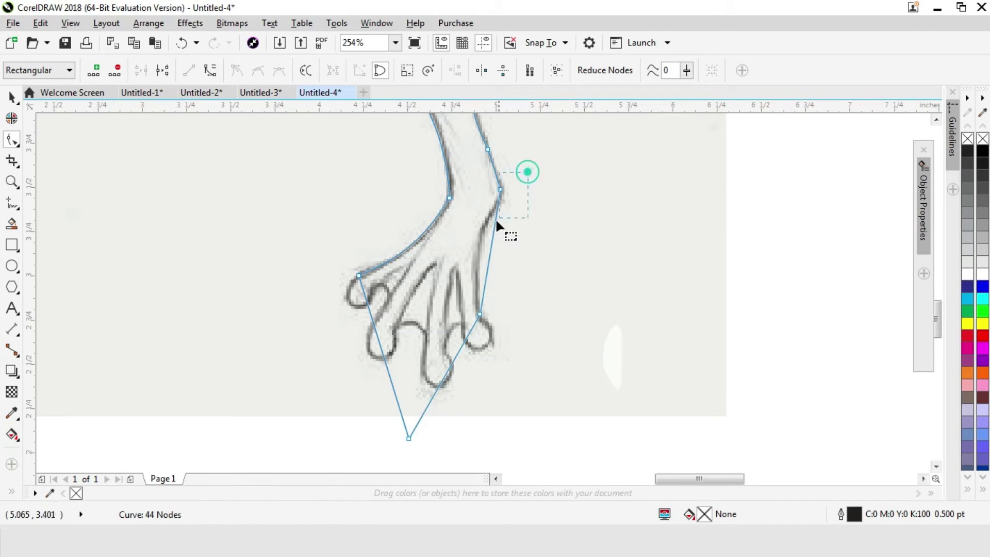
{"action": "left_click", "coordinate": [210, 70]}
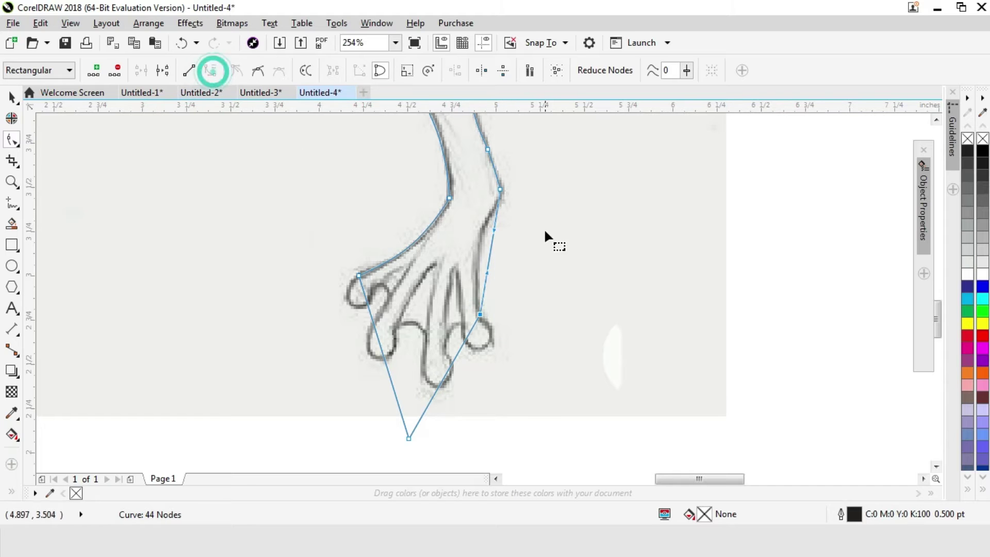
{"action": "mouse_move", "coordinate": [488, 271]}
{"action": "left_mouse_down"}
{"action": "mouse_move", "coordinate": [475, 252]}
{"action": "mouse_move", "coordinate": [484, 228]}
{"action": "left_mouse_up"}
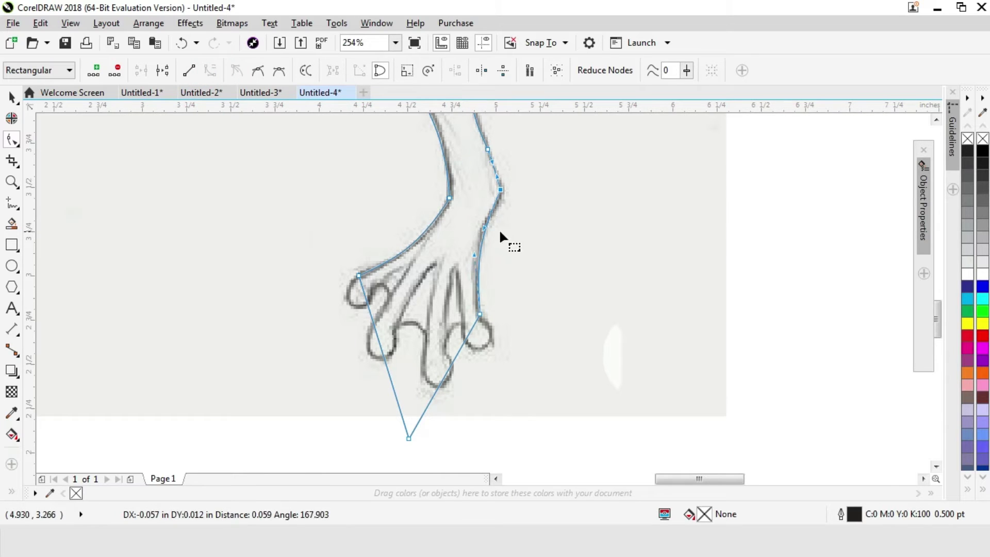
Add a node on the underside of the foot's first toe and bend the curve around the toe's rounded tip
{"action": "key", "text": "z"}
{"action": "left_click_drag", "start_coordinate": [309, 241], "coordinate": [539, 400]}
{"action": "left_click", "coordinate": [11, 140]}
{"action": "double_click", "coordinate": [362, 253]}
{"action": "left_click_drag", "start_coordinate": [349, 211], "coordinate": [294, 223]}
{"action": "left_click_drag", "start_coordinate": [356, 234], "coordinate": [323, 277]}
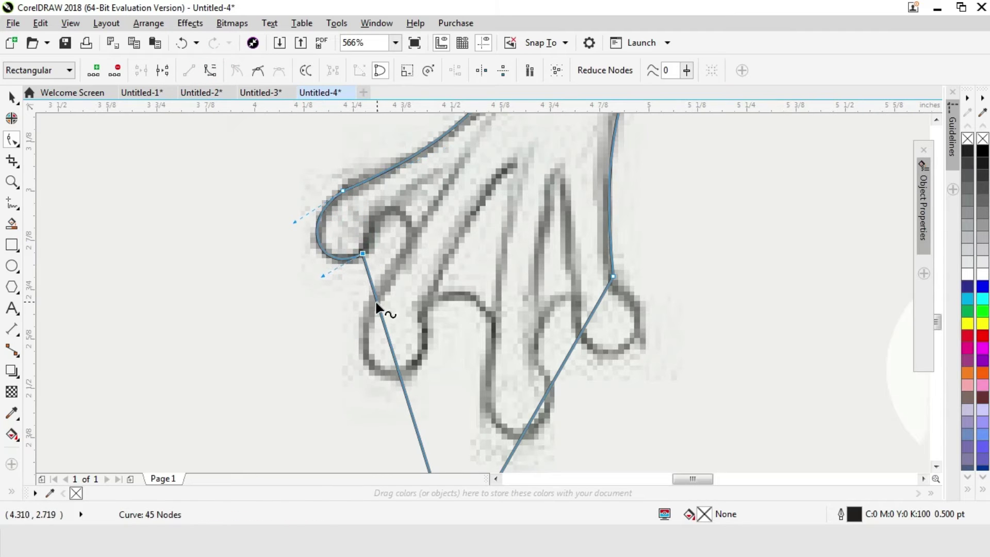
Add a node where the first toe's web meets the second toe, convert it to a curve and shape both adjoining segments to the sketch
{"action": "left_click_drag", "start_coordinate": [378, 302], "coordinate": [418, 231]}
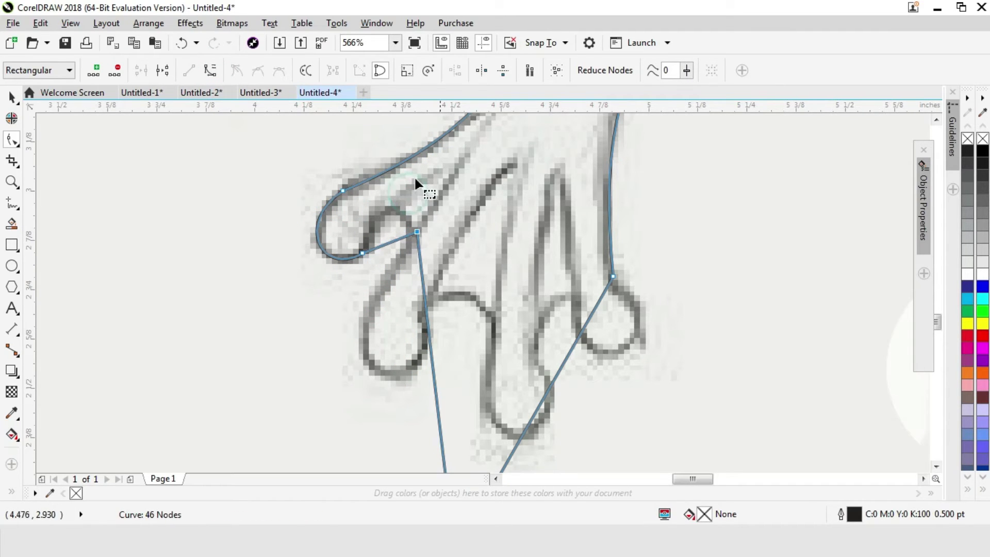
{"action": "left_click", "coordinate": [212, 71]}
{"action": "left_click_drag", "start_coordinate": [379, 245], "coordinate": [400, 226]}
{"action": "left_click_drag", "start_coordinate": [429, 337], "coordinate": [293, 362]}
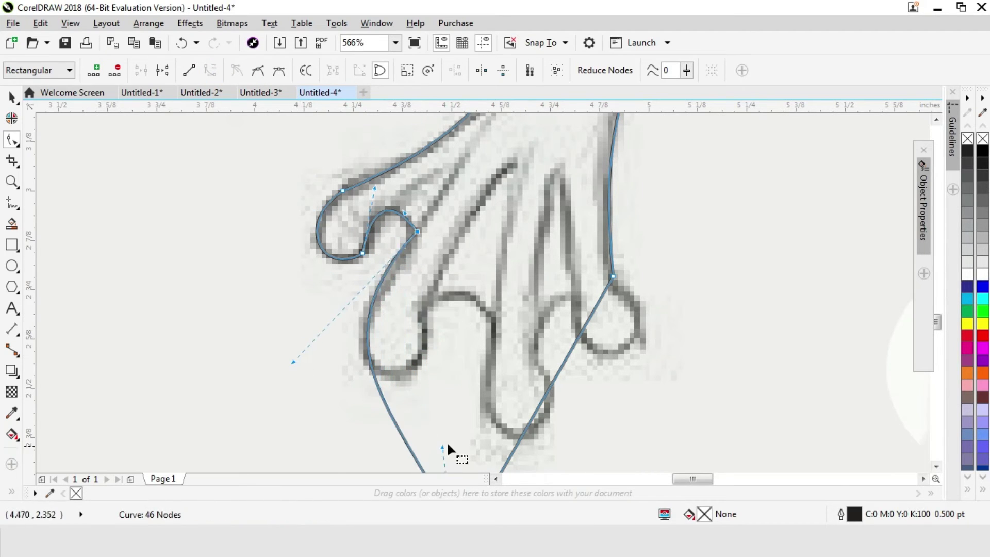
Move the outline's lowest corner node up to the top of the gap between the foot's second and third toes
{"action": "left_click", "coordinate": [937, 467]}
{"action": "left_click", "coordinate": [937, 467]}
{"action": "key", "text": "z"}
{"action": "key", "text": "F3"}
{"action": "left_click_drag", "start_coordinate": [270, 282], "coordinate": [555, 442]}
{"action": "key", "text": "F3"}
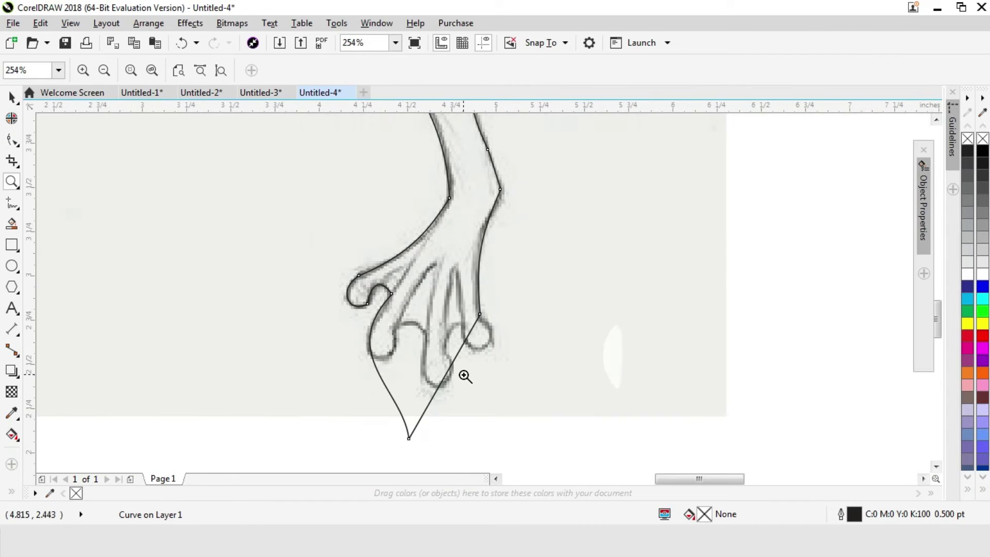
{"action": "key", "text": "F3"}
{"action": "scroll", "coordinate": [433, 355], "scroll_direction": "down", "scroll_amount": 2}
{"action": "left_click_drag", "start_coordinate": [396, 328], "coordinate": [556, 402]}
{"action": "key", "text": "F3"}
{"action": "scroll", "coordinate": [471, 397], "scroll_direction": "down", "scroll_amount": 1}
{"action": "left_click_drag", "start_coordinate": [319, 361], "coordinate": [652, 468]}
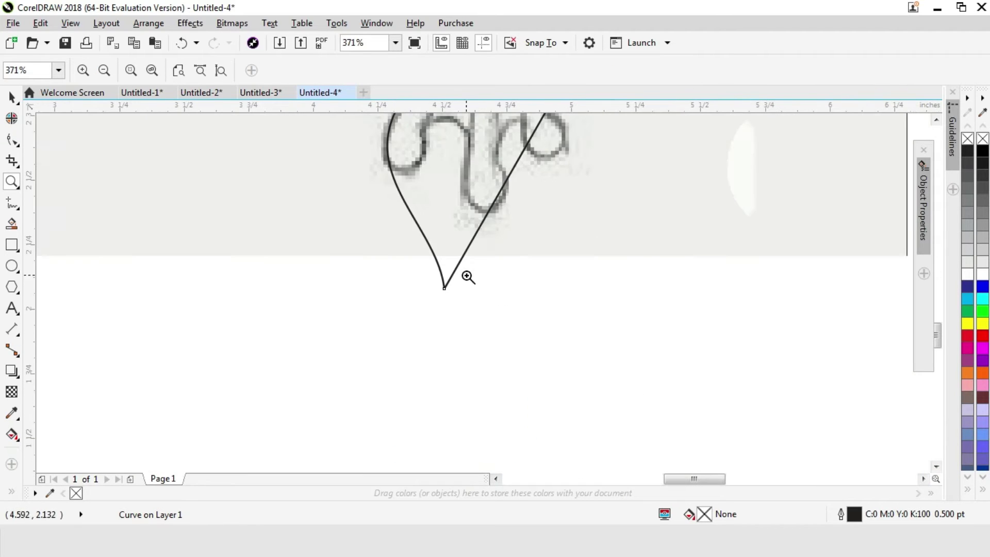
{"action": "left_click", "coordinate": [17, 142]}
{"action": "left_click_drag", "start_coordinate": [444, 288], "coordinate": [529, 388]}
{"action": "key", "text": "z"}
{"action": "key", "text": "F3"}
{"action": "left_click", "coordinate": [12, 139]}
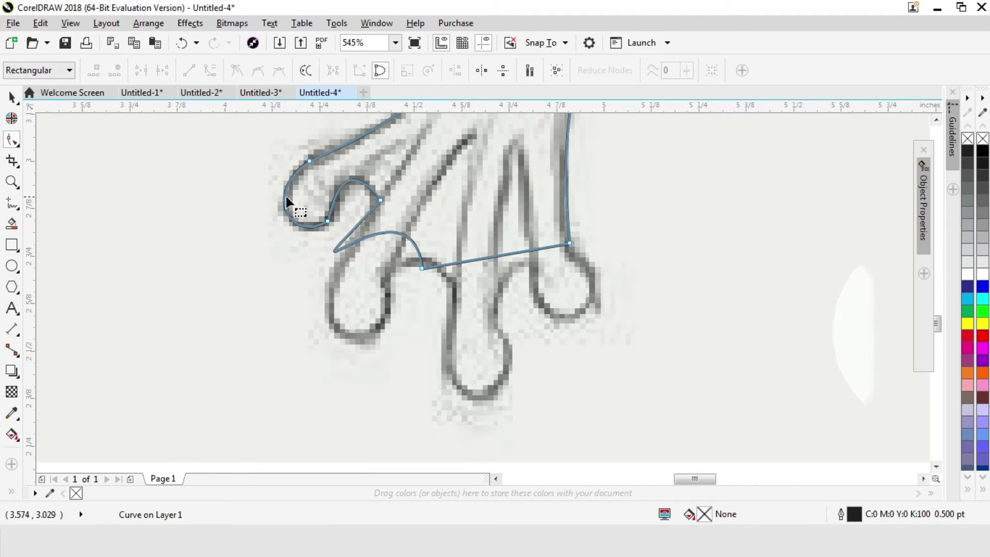
{"action": "left_click", "coordinate": [422, 268]}
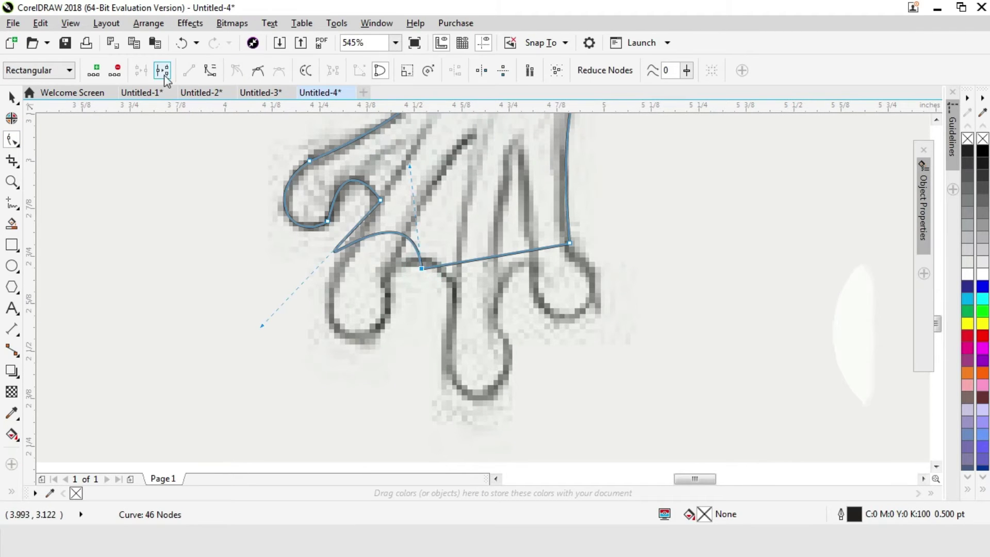
{"action": "left_click_drag", "start_coordinate": [422, 268], "coordinate": [473, 141]}
{"action": "key", "text": "z"}
{"action": "key", "text": "F3"}
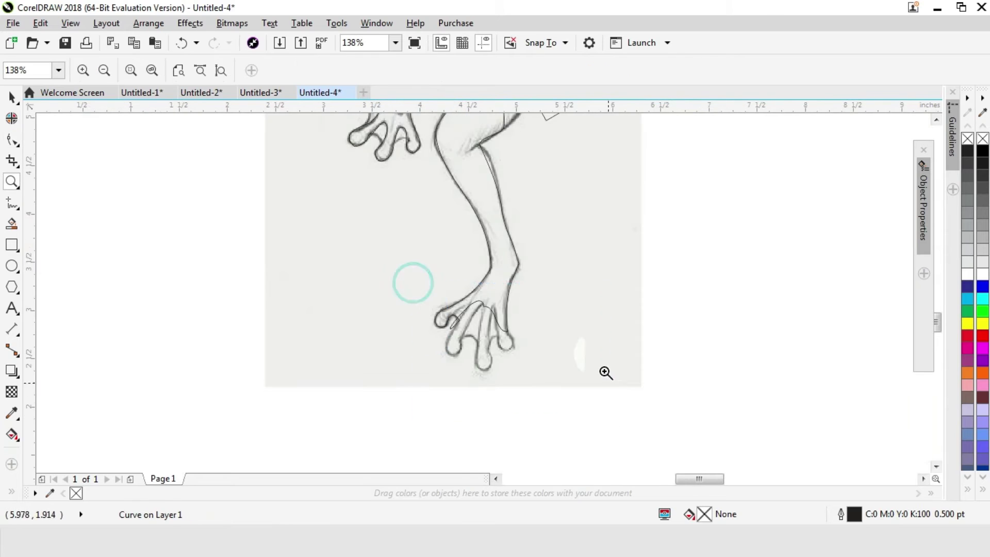
Bend the segment between the first toe's web and the gap node around the foot's second toe
{"action": "left_click_drag", "start_coordinate": [413, 282], "coordinate": [607, 384]}
{"action": "left_click", "coordinate": [12, 139]}
{"action": "left_click", "coordinate": [385, 192]}
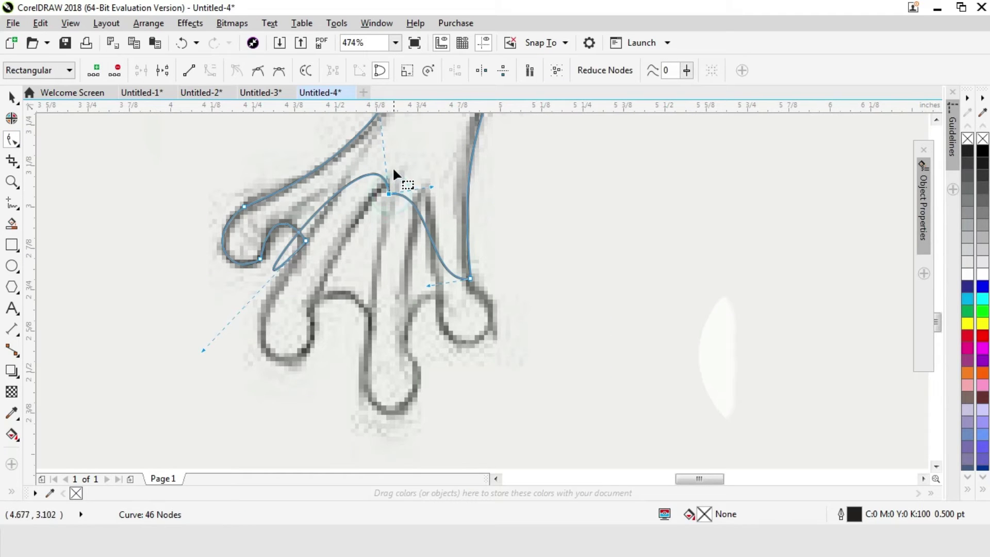
{"action": "left_click", "coordinate": [936, 119]}
{"action": "left_click_drag", "start_coordinate": [379, 139], "coordinate": [316, 427]}
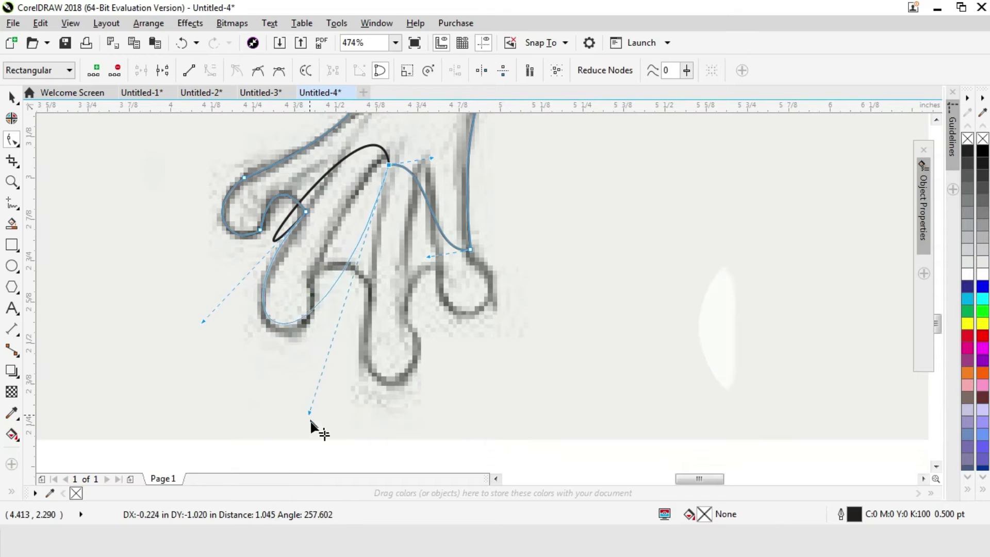
Add two nodes along the second toe's side facing the third toe and adjust the curve handles to fit the sketched toe
{"action": "double_click", "coordinate": [355, 252]}
{"action": "left_click_drag", "start_coordinate": [356, 252], "coordinate": [337, 229]}
{"action": "left_click_drag", "start_coordinate": [267, 373], "coordinate": [300, 416]}
{"action": "double_click", "coordinate": [321, 278]}
{"action": "left_click_drag", "start_coordinate": [321, 277], "coordinate": [313, 279]}
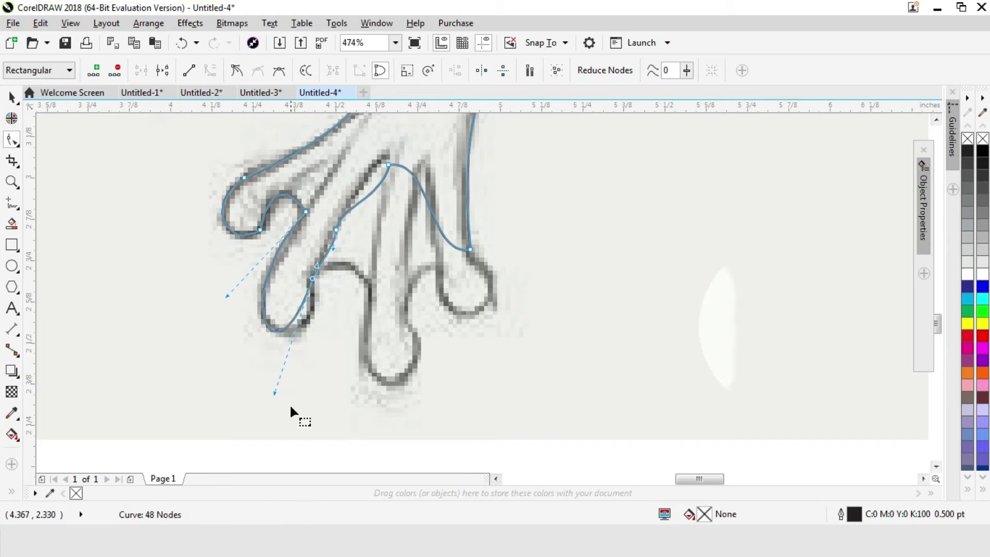
{"action": "left_click_drag", "start_coordinate": [275, 392], "coordinate": [301, 396]}
{"action": "left_click_drag", "start_coordinate": [227, 296], "coordinate": [205, 297]}
{"action": "left_click", "coordinate": [387, 165]}
{"action": "left_click_drag", "start_coordinate": [378, 200], "coordinate": [378, 158]}
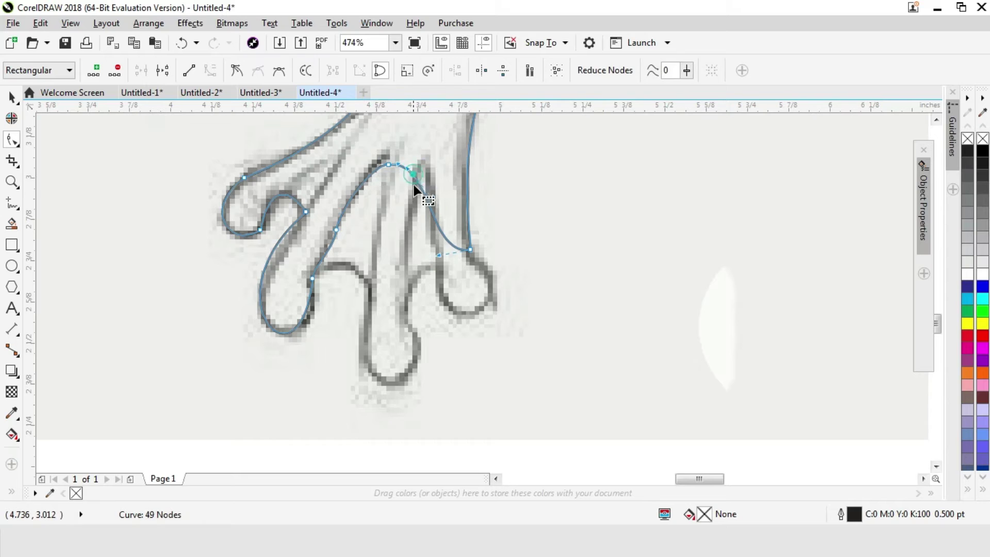
Move a node down to the third toe's tip and add another at the top of the gap before the last toe
{"action": "left_click_drag", "start_coordinate": [416, 190], "coordinate": [369, 369]}
{"action": "left_click_drag", "start_coordinate": [364, 361], "coordinate": [349, 330]}
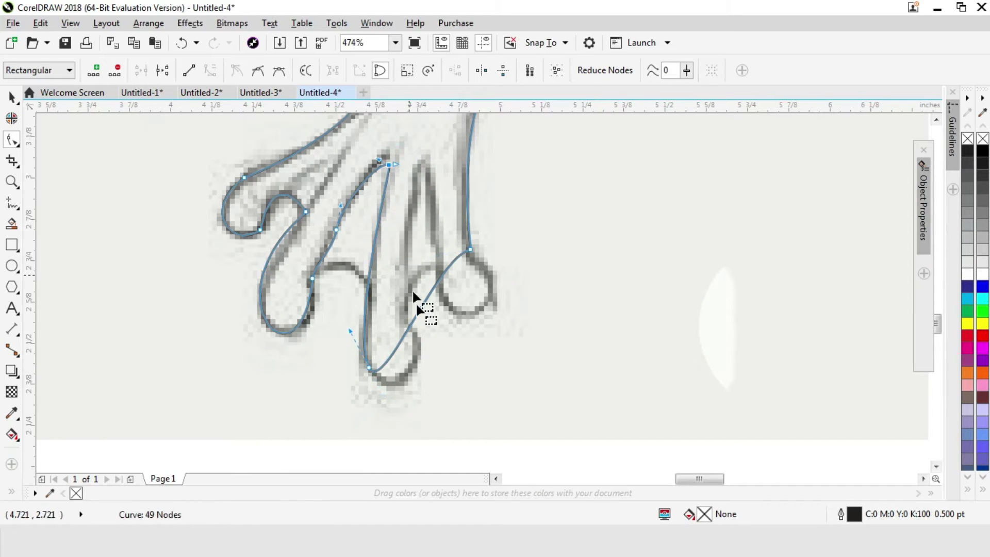
{"action": "double_click", "coordinate": [411, 323]}
{"action": "left_click_drag", "start_coordinate": [411, 324], "coordinate": [418, 168]}
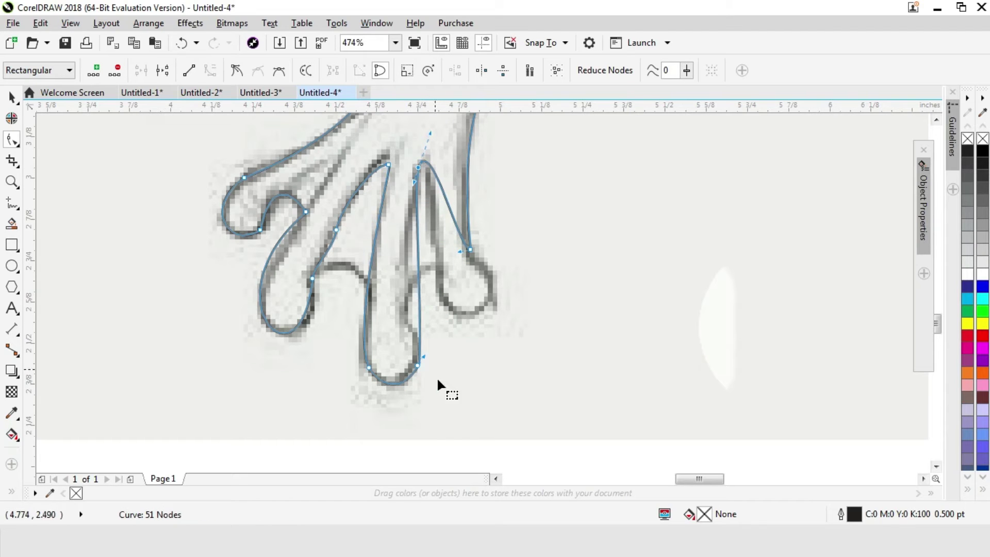
Add a node at the third toe's narrow part facing the last toe and adjust its handles to follow the sketch
{"action": "double_click", "coordinate": [418, 305]}
{"action": "left_click_drag", "start_coordinate": [419, 304], "coordinate": [423, 340]}
{"action": "left_click_drag", "start_coordinate": [374, 268], "coordinate": [398, 262]}
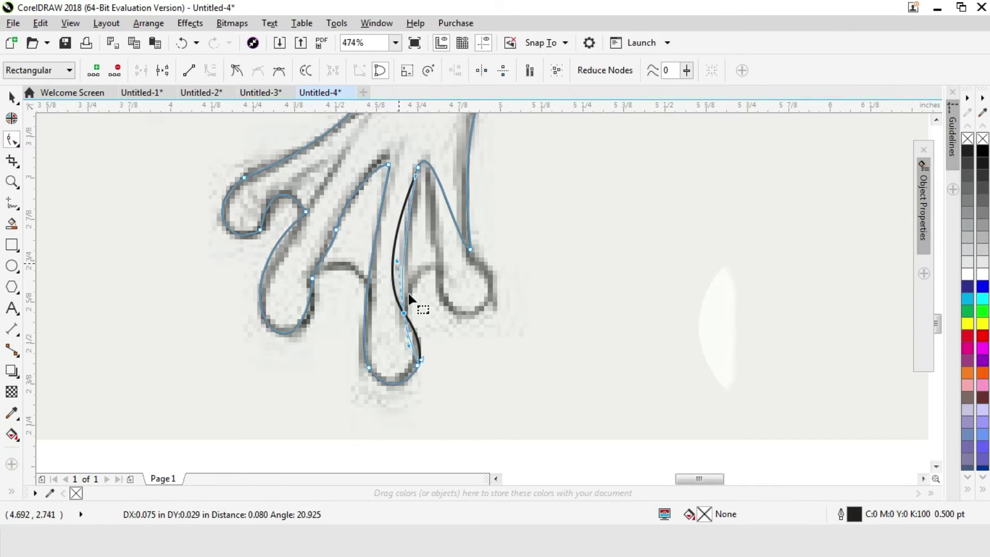
{"action": "left_click_drag", "start_coordinate": [409, 347], "coordinate": [418, 346]}
{"action": "left_click_drag", "start_coordinate": [383, 265], "coordinate": [390, 263]}
Add a node on the segment beside the last toe and bend the curve around the toe's rounded tip
{"action": "left_click", "coordinate": [456, 249]}
{"action": "double_click", "coordinate": [456, 223]}
{"action": "left_click_drag", "start_coordinate": [455, 223], "coordinate": [528, 323]}
{"action": "left_click_drag", "start_coordinate": [444, 292], "coordinate": [443, 337]}
Convert the head outline's segment around the frog's eye to a curve and shape it to the sketch
{"action": "key", "text": "z"}
{"action": "key", "text": "F3"}
{"action": "key", "text": "F3"}
{"action": "left_click_drag", "start_coordinate": [279, 195], "coordinate": [481, 313]}
{"action": "left_click_drag", "start_coordinate": [327, 132], "coordinate": [527, 195]}
{"action": "key", "text": "F10"}
{"action": "left_click", "coordinate": [456, 246]}
{"action": "left_click_drag", "start_coordinate": [432, 260], "coordinate": [410, 269]}
{"action": "left_click", "coordinate": [216, 78]}
{"action": "left_click_drag", "start_coordinate": [337, 208], "coordinate": [397, 221]}
Move the notch node onto the point where the back meets the raised leg and delete the corner node above the back
{"action": "key", "text": "F3"}
{"action": "key", "text": "z"}
{"action": "left_click_drag", "start_coordinate": [436, 161], "coordinate": [593, 248]}
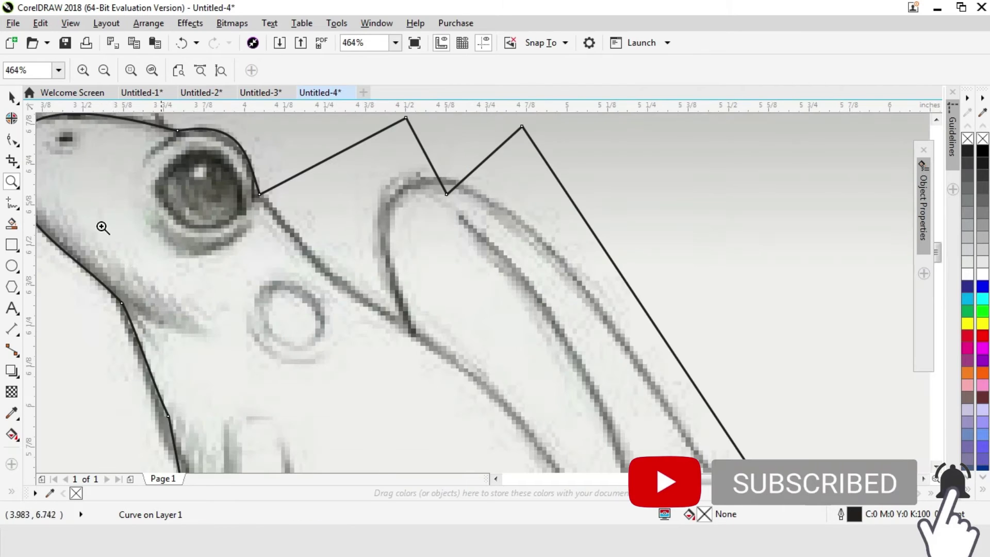
{"action": "left_click", "coordinate": [12, 140]}
{"action": "left_click_drag", "start_coordinate": [446, 193], "coordinate": [412, 331]}
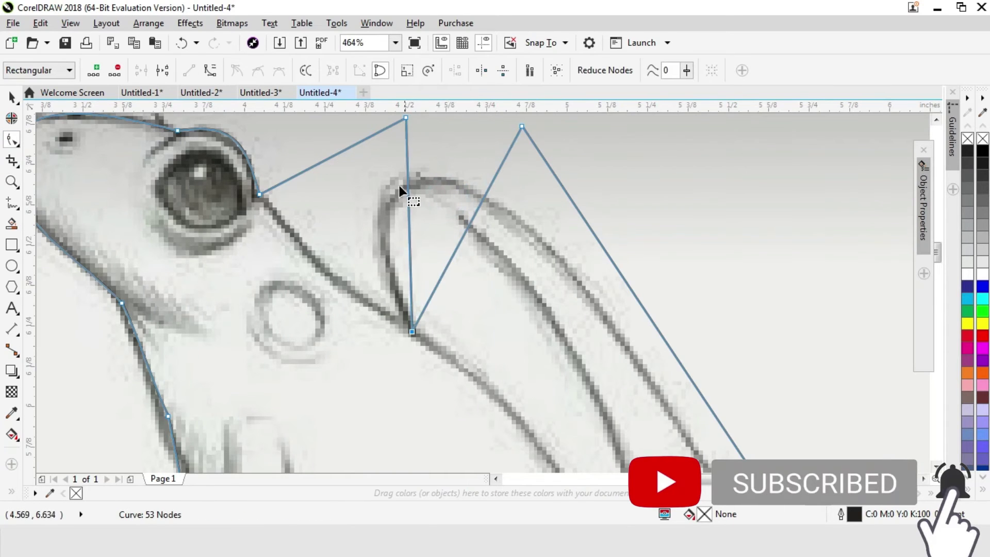
{"action": "left_click", "coordinate": [406, 118]}
{"action": "key", "text": "Delete"}
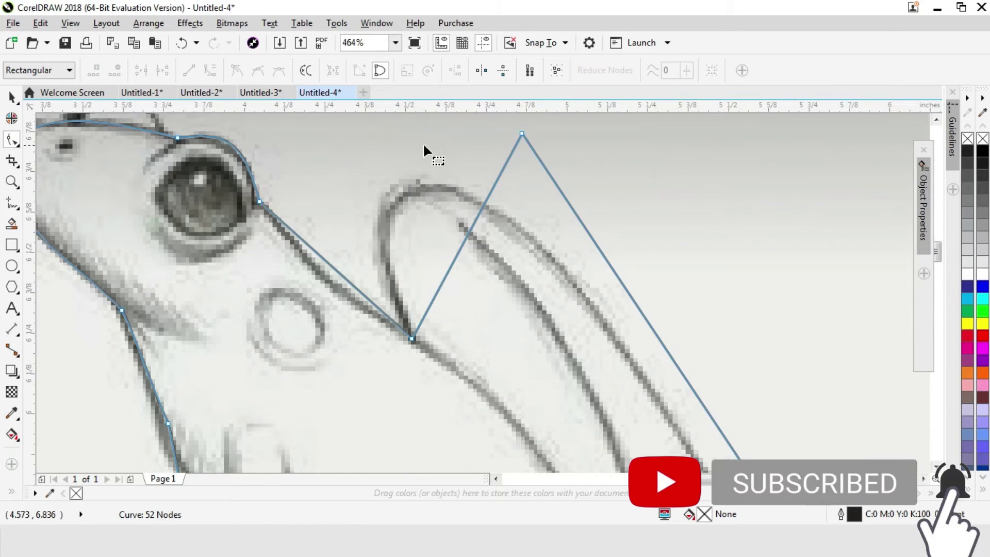
Bend the back's line along the sketch and curve the outline around the rounded top of the raised leg
{"action": "left_click", "coordinate": [385, 316]}
{"action": "left_click_drag", "start_coordinate": [363, 294], "coordinate": [362, 302]}
{"action": "left_click_drag", "start_coordinate": [529, 139], "coordinate": [489, 208]}
{"action": "left_click", "coordinate": [210, 75]}
{"action": "left_click_drag", "start_coordinate": [454, 243], "coordinate": [380, 270]}
{"action": "left_click", "coordinate": [331, 209]}
Move the far corner node to the raised leg's lower end and bend the leg's long outer segment along the sketch
{"action": "key", "text": "F3"}
{"action": "key", "text": "z"}
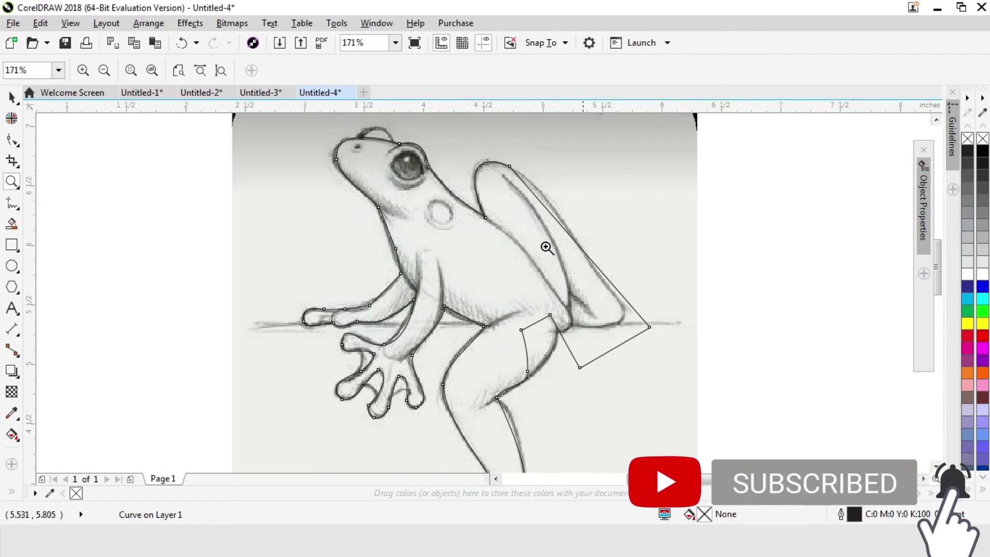
{"action": "left_click_drag", "start_coordinate": [506, 226], "coordinate": [694, 357]}
{"action": "left_click", "coordinate": [13, 139]}
{"action": "left_click_drag", "start_coordinate": [610, 420], "coordinate": [551, 365]}
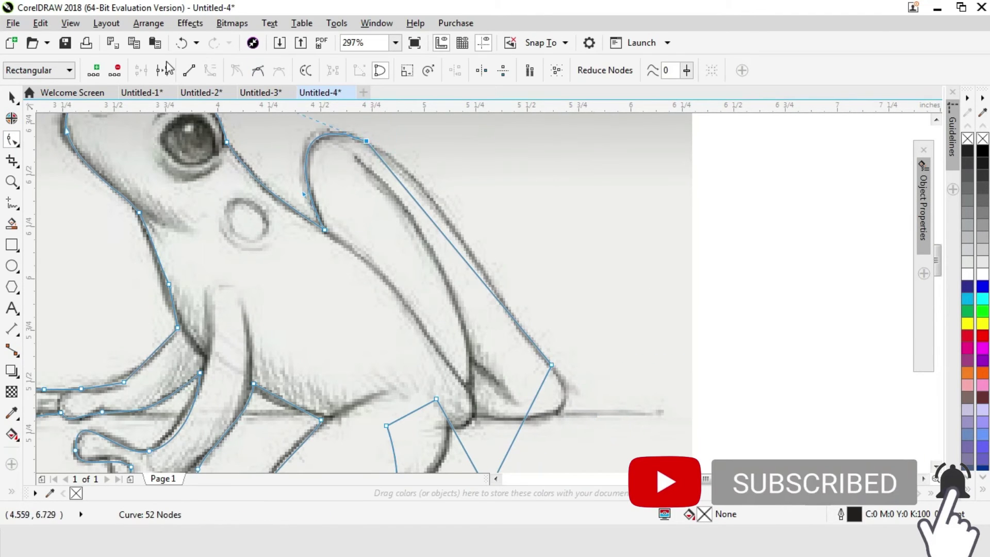
{"action": "left_click_drag", "start_coordinate": [438, 227], "coordinate": [439, 206]}
Add a node on the raised leg's underside and bend the curve around the leg's rounded lower end
{"action": "double_click", "coordinate": [526, 417]}
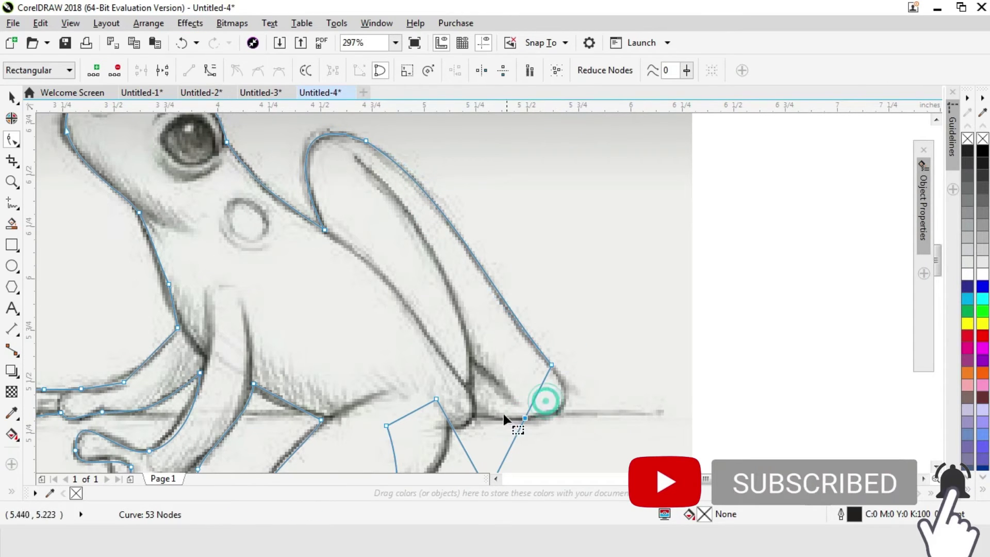
{"action": "left_click_drag", "start_coordinate": [534, 398], "coordinate": [566, 415]}
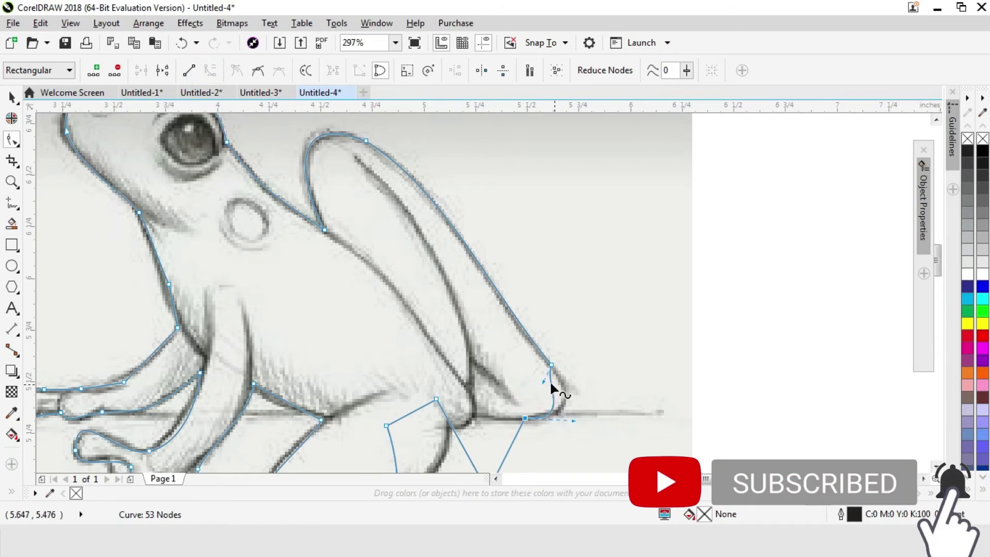
{"action": "left_click_drag", "start_coordinate": [547, 383], "coordinate": [575, 394]}
Delete the corner node lying inside the hanging leg's upper part
{"action": "key", "text": "z"}
{"action": "right_click", "coordinate": [577, 383]}
{"action": "left_click_drag", "start_coordinate": [422, 287], "coordinate": [673, 419]}
{"action": "left_click", "coordinate": [12, 139]}
{"action": "left_click", "coordinate": [412, 228]}
{"action": "key", "text": "Delete"}
Remove the intermediate node on the hanging leg's rear edge and bend the resulting curve along the sketch
{"action": "left_click", "coordinate": [428, 253]}
{"action": "left_click", "coordinate": [209, 70]}
{"action": "left_click_drag", "start_coordinate": [429, 218], "coordinate": [520, 323]}
{"action": "key", "text": "ctrl+z"}
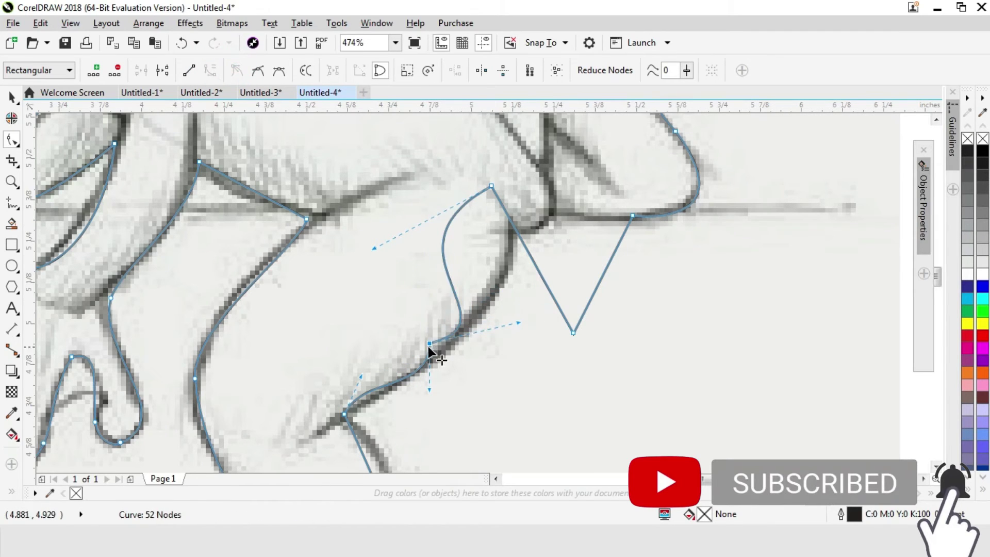
{"action": "key", "text": "Delete"}
{"action": "left_click_drag", "start_coordinate": [473, 173], "coordinate": [528, 216]}
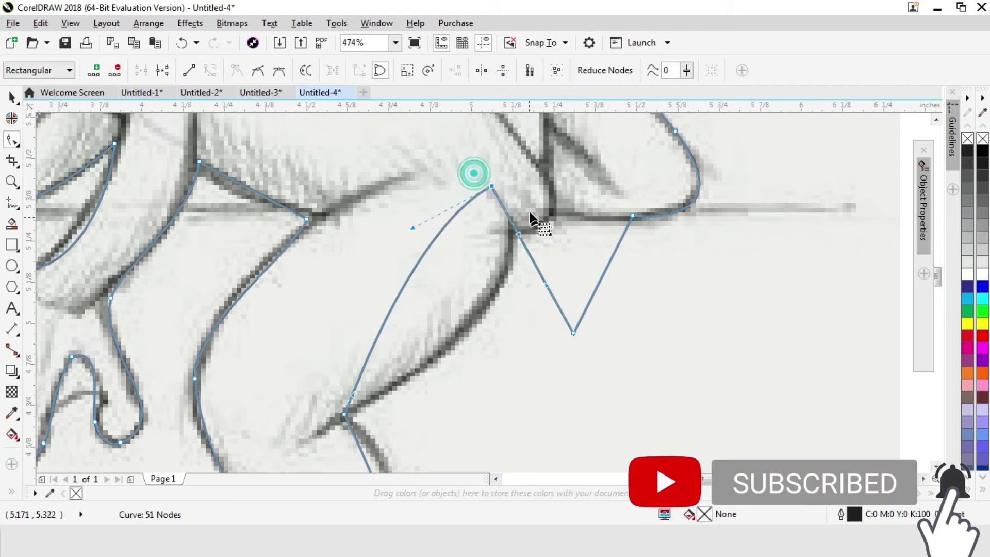
{"action": "mouse_move", "coordinate": [415, 231]}
{"action": "left_mouse_down"}
{"action": "mouse_move", "coordinate": [510, 322]}
{"action": "mouse_move", "coordinate": [567, 317]}
{"action": "left_mouse_up"}
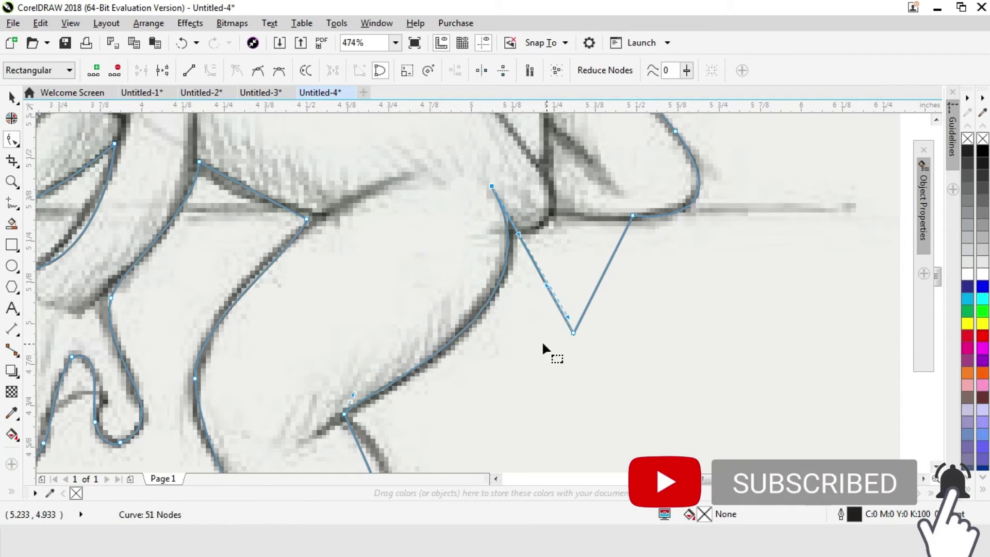
Delete the lowest corner node beneath the raised leg and straighten the segments on either side of the underside node
{"action": "left_click", "coordinate": [573, 332]}
{"action": "key", "text": "Delete"}
{"action": "left_click_drag", "start_coordinate": [613, 203], "coordinate": [649, 236]}
{"action": "left_click", "coordinate": [189, 70]}
{"action": "key", "text": "z"}
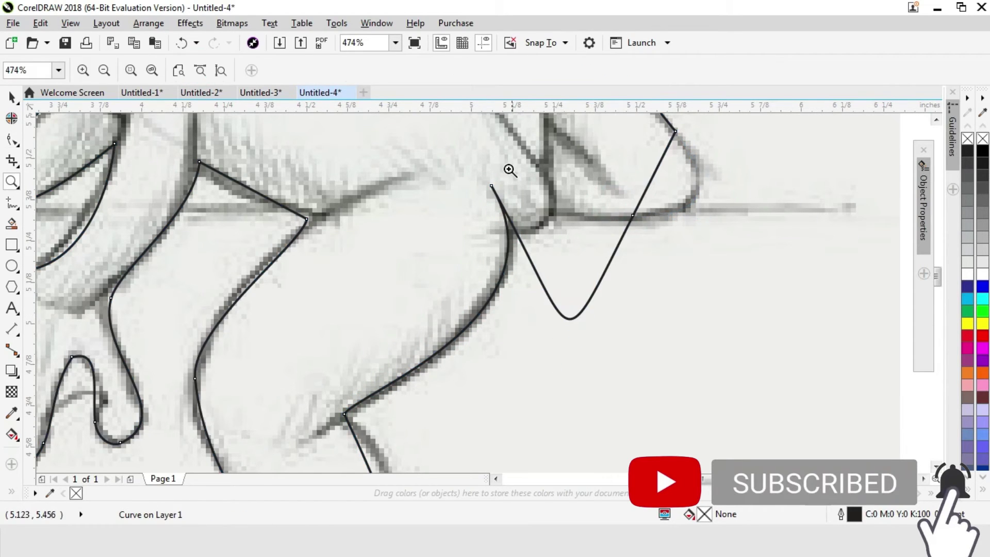
{"action": "left_click", "coordinate": [12, 139]}
{"action": "left_click_drag", "start_coordinate": [570, 319], "coordinate": [624, 218]}
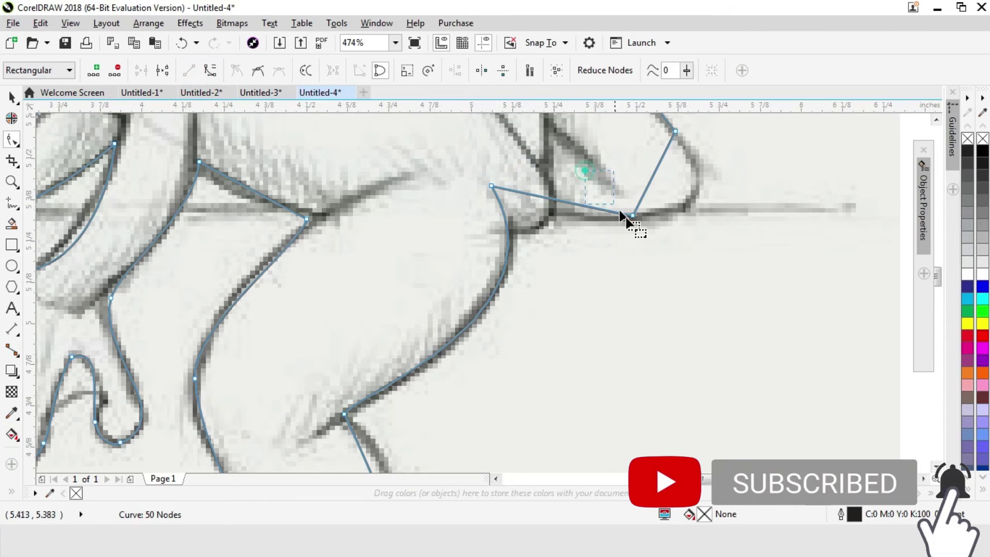
Bend the curve around the raised leg's lower end again and move the inner corner node to the hanging leg's upper rear edge
{"action": "left_click_drag", "start_coordinate": [661, 159], "coordinate": [738, 211]}
{"action": "left_click_drag", "start_coordinate": [646, 197], "coordinate": [675, 222]}
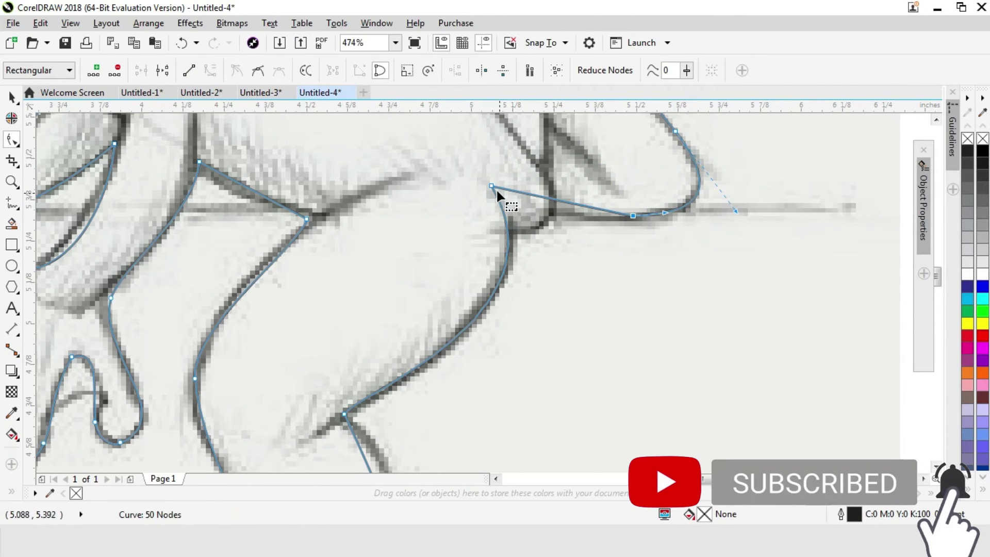
{"action": "left_click_drag", "start_coordinate": [493, 186], "coordinate": [508, 224]}
{"action": "mouse_move", "coordinate": [577, 352]}
{"action": "left_mouse_down"}
{"action": "mouse_move", "coordinate": [551, 355]}
{"action": "mouse_move", "coordinate": [527, 341]}
{"action": "left_mouse_up"}
Add a node where the two legs meet, convert the adjoining segments to curves and bend them to the sketch
{"action": "double_click", "coordinate": [552, 221]}
{"action": "left_click_drag", "start_coordinate": [553, 220], "coordinate": [577, 223]}
{"action": "left_click", "coordinate": [208, 71]}
{"action": "left_click_drag", "start_coordinate": [526, 239], "coordinate": [483, 209]}
{"action": "left_click", "coordinate": [209, 71]}
{"action": "left_click_drag", "start_coordinate": [539, 229], "coordinate": [548, 237]}
Draw a two-segment line from the raised leg's inner crease down to its base and back up to the back junction
{"action": "key", "text": "z"}
{"action": "key", "text": "F3"}
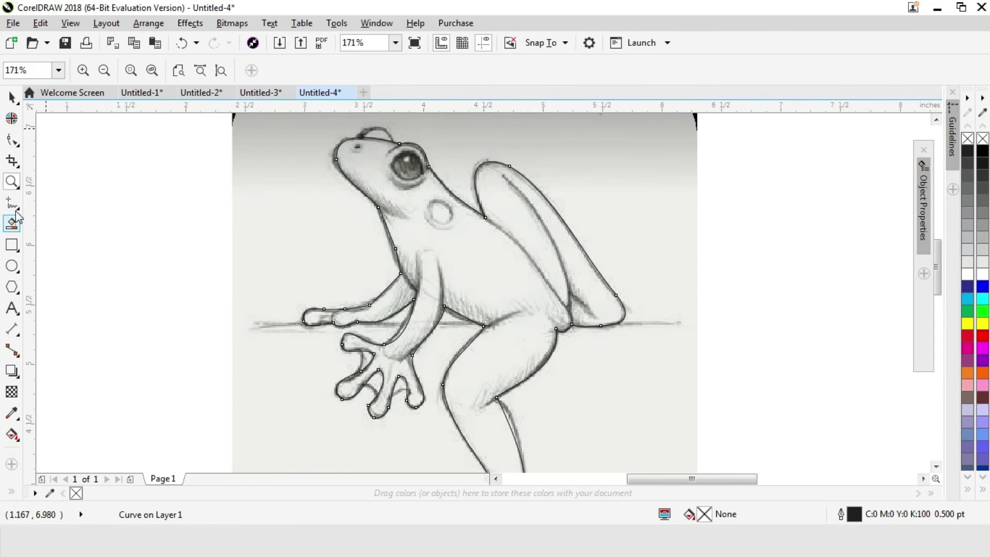
{"action": "left_click", "coordinate": [13, 204]}
{"action": "left_click", "coordinate": [503, 176]}
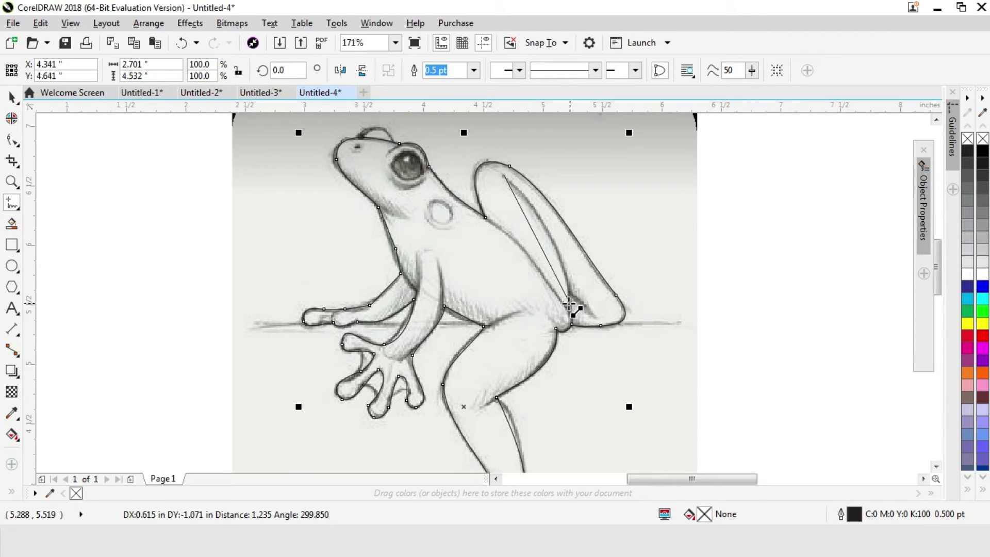
{"action": "left_click", "coordinate": [569, 310]}
{"action": "left_click", "coordinate": [570, 311]}
{"action": "left_click", "coordinate": [486, 220]}
Convert both segments of the inner leg line to curves and bend them along the sketched crease and back
{"action": "key", "text": "F10"}
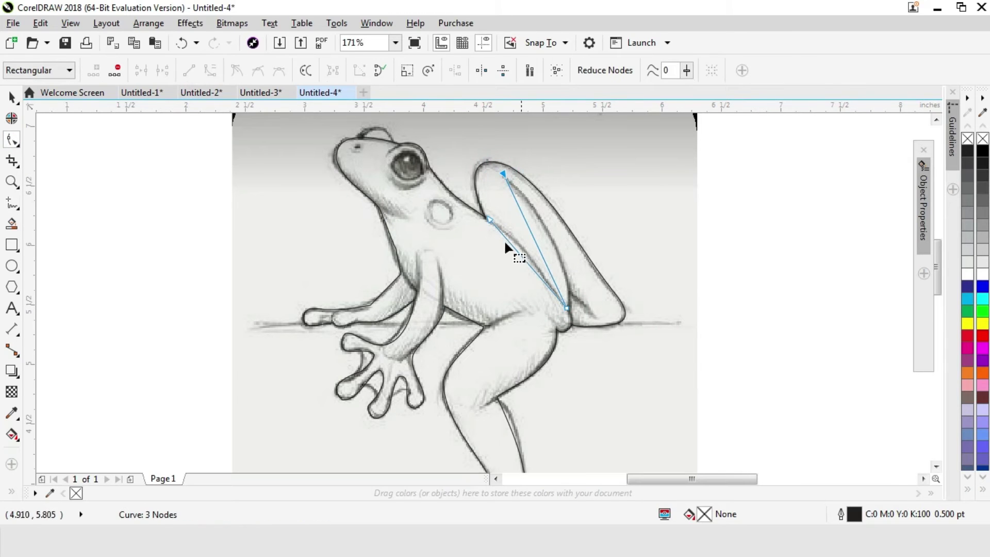
{"action": "left_click", "coordinate": [210, 71]}
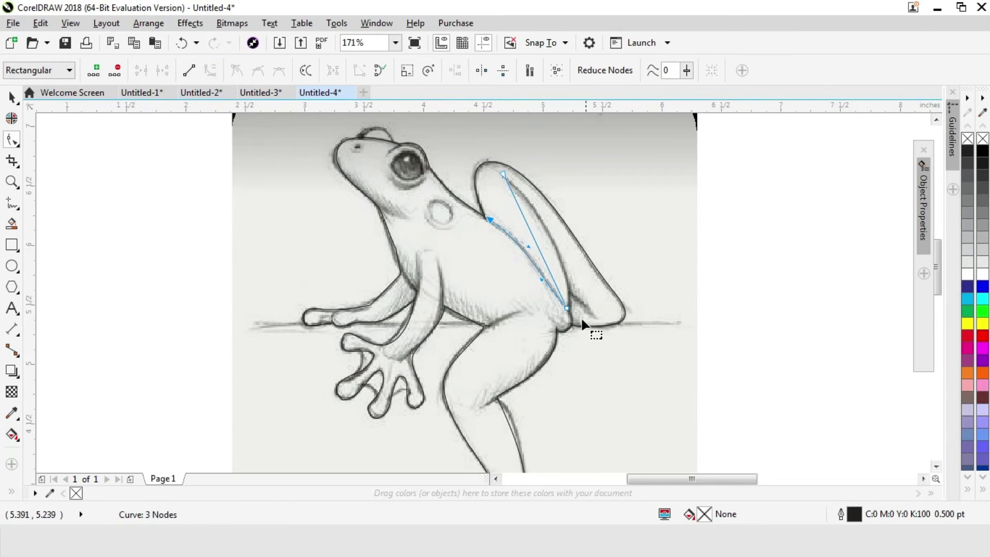
{"action": "left_click", "coordinate": [503, 174]}
{"action": "left_click", "coordinate": [210, 71]}
{"action": "left_click_drag", "start_coordinate": [546, 264], "coordinate": [531, 215]}
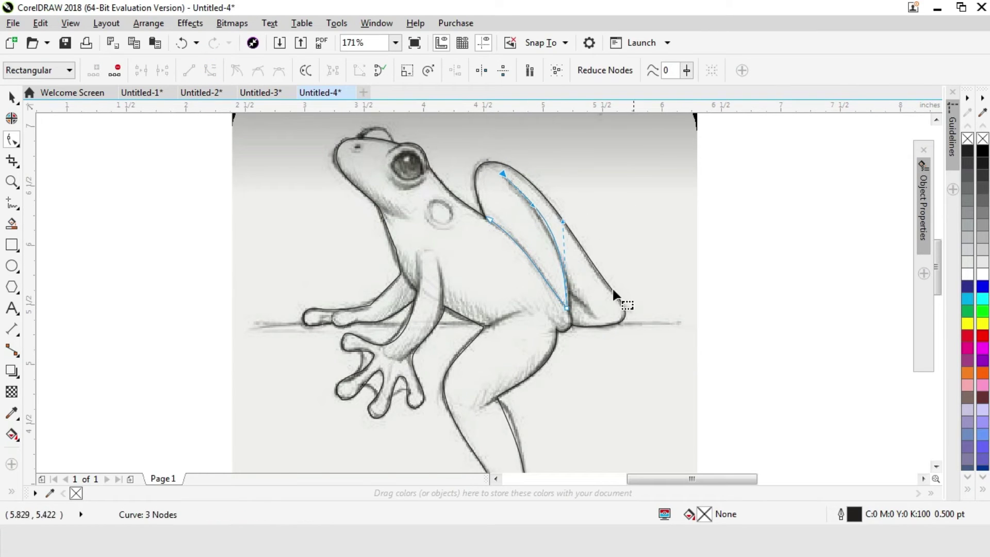
Draw a short straight line along the small crease inside the raised leg's lower end
{"action": "key", "text": "z"}
{"action": "left_click_drag", "start_coordinate": [485, 265], "coordinate": [670, 355]}
{"action": "left_click", "coordinate": [12, 203]}
{"action": "left_click", "coordinate": [448, 200]}
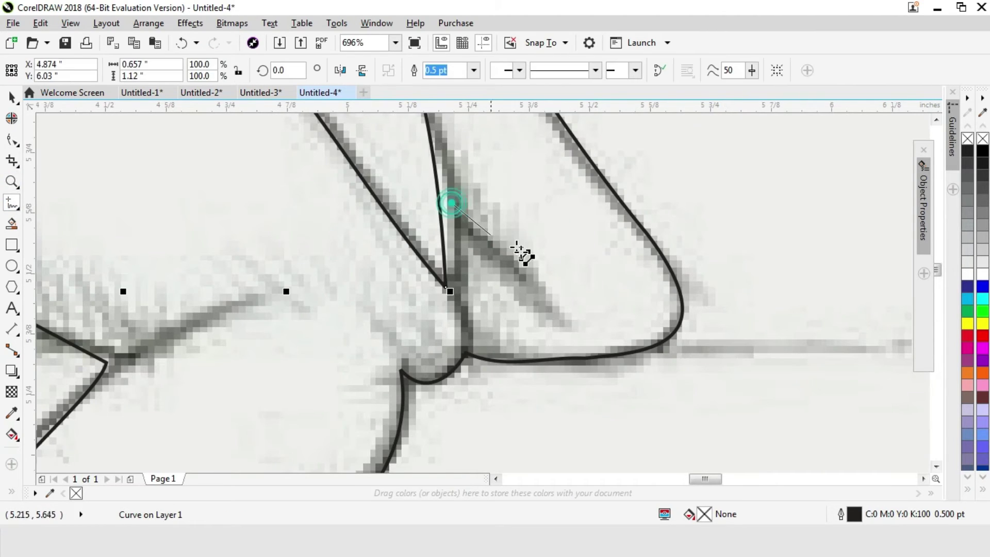
{"action": "left_click", "coordinate": [539, 300]}
Draw a short line over the nostril on the frog's snout
{"action": "key", "text": "z"}
{"action": "right_click", "coordinate": [517, 266]}
{"action": "left_click_drag", "start_coordinate": [292, 129], "coordinate": [549, 233]}
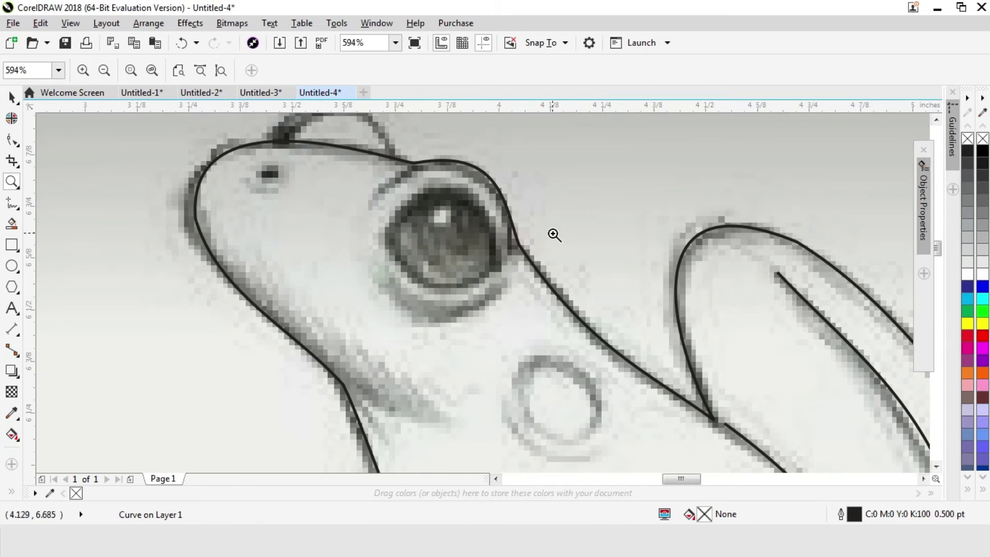
{"action": "left_click", "coordinate": [6, 200]}
{"action": "left_click_drag", "start_coordinate": [283, 178], "coordinate": [284, 176]}
Draw a closed three-sided shape around the frog's eyeball
{"action": "mouse_move", "coordinate": [386, 230]}
{"action": "left_mouse_down"}
{"action": "mouse_move", "coordinate": [505, 267]}
{"action": "mouse_move", "coordinate": [432, 289]}
{"action": "left_mouse_up"}
{"action": "mouse_move", "coordinate": [432, 289]}
{"action": "left_mouse_down"}
{"action": "mouse_move", "coordinate": [386, 229]}
{"action": "mouse_move", "coordinate": [396, 266]}
{"action": "left_mouse_up"}
{"action": "left_click", "coordinate": [12, 136]}
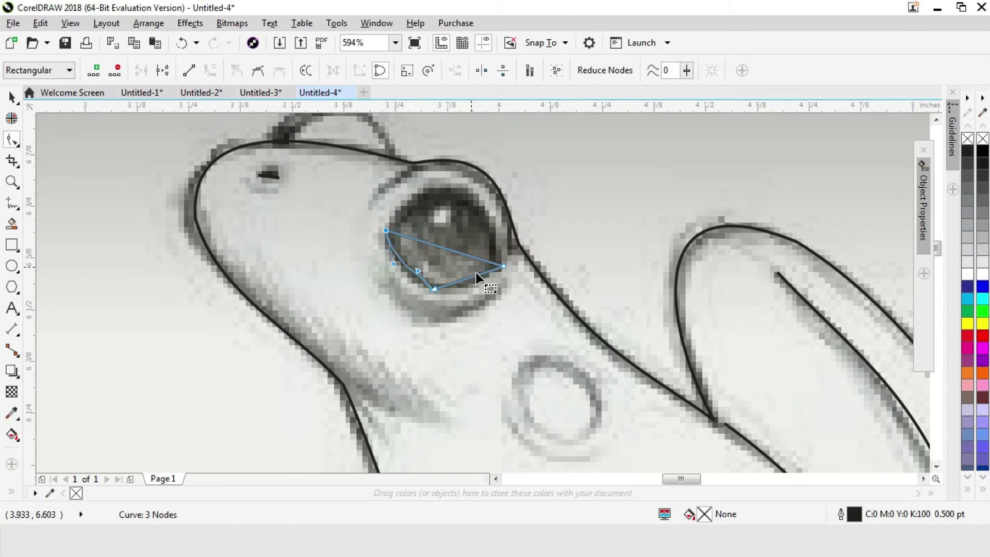
Convert the eye shape's straight sides to curves and bend them around the sketched eyeball
{"action": "left_click", "coordinate": [214, 72]}
{"action": "left_click_drag", "start_coordinate": [462, 248], "coordinate": [477, 151]}
{"action": "left_click_drag", "start_coordinate": [421, 238], "coordinate": [410, 196]}
{"action": "left_click_drag", "start_coordinate": [414, 274], "coordinate": [408, 279]}
{"action": "left_click", "coordinate": [457, 282]}
{"action": "left_click", "coordinate": [210, 71]}
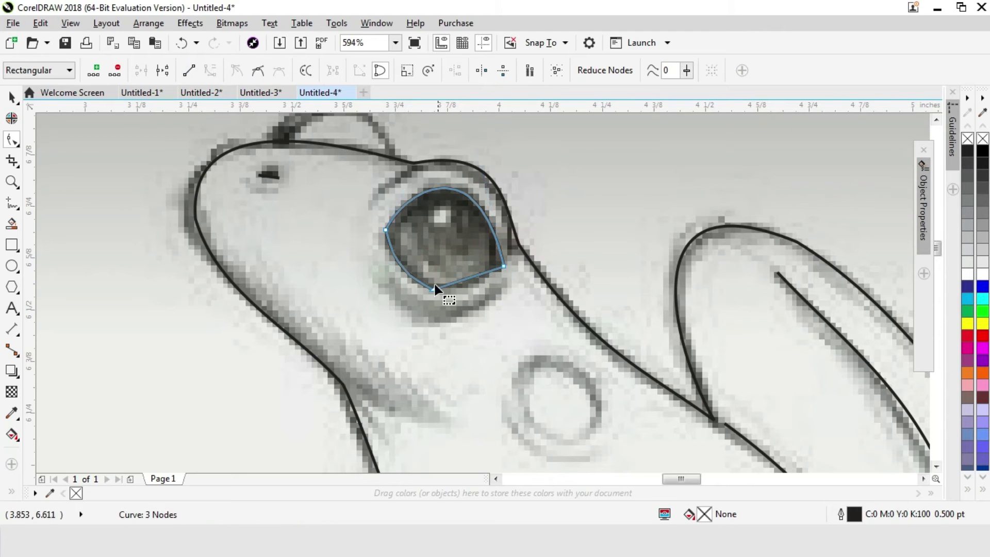
{"action": "left_click", "coordinate": [214, 74]}
{"action": "left_click_drag", "start_coordinate": [457, 282], "coordinate": [486, 280]}
Draw a rectangle over the far eye's bump on top of the head and convert it to curves
{"action": "key", "text": "z"}
{"action": "right_click", "coordinate": [474, 252]}
{"action": "left_click_drag", "start_coordinate": [333, 127], "coordinate": [420, 165]}
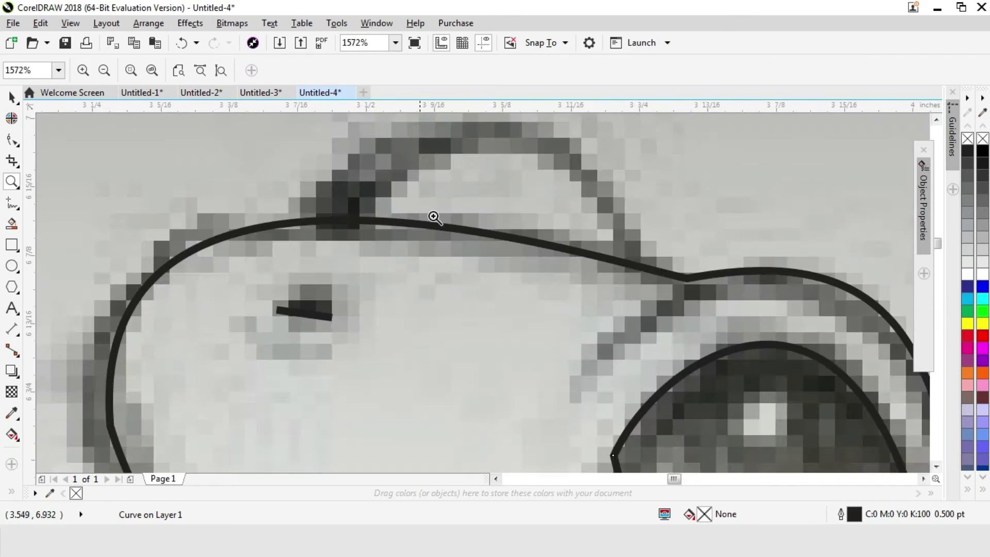
{"action": "right_click", "coordinate": [432, 215]}
{"action": "right_click", "coordinate": [432, 216]}
{"action": "left_click_drag", "start_coordinate": [270, 165], "coordinate": [418, 258]}
{"action": "left_click_drag", "start_coordinate": [402, 213], "coordinate": [617, 317]}
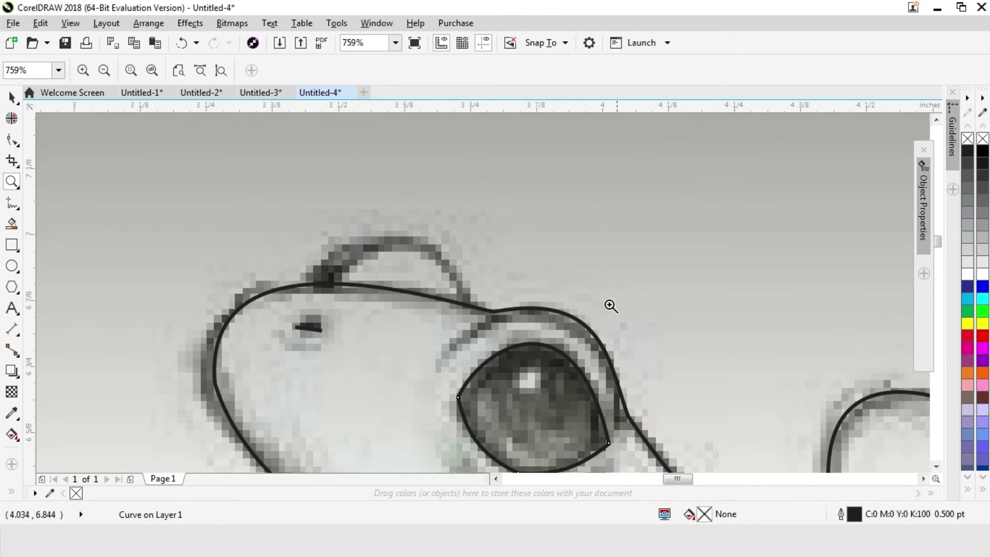
{"action": "left_click", "coordinate": [12, 245]}
{"action": "mouse_move", "coordinate": [308, 234]}
{"action": "left_mouse_down"}
{"action": "mouse_move", "coordinate": [470, 294]}
{"action": "mouse_move", "coordinate": [471, 310]}
{"action": "left_mouse_up"}
{"action": "key", "text": "ctrl+q"}
Fit the rectangle's corner nodes to the base of the far eye's bump and delete the spare upper corner
{"action": "key", "text": "F10"}
{"action": "left_click_drag", "start_coordinate": [308, 310], "coordinate": [318, 284]}
{"action": "left_click_drag", "start_coordinate": [471, 311], "coordinate": [469, 303]}
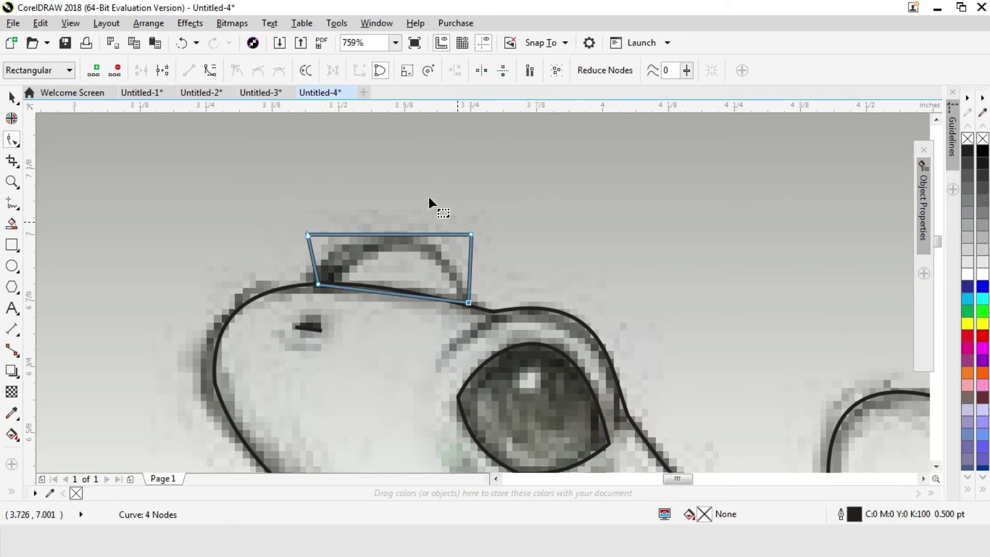
{"action": "key", "text": "Delete"}
{"action": "left_click_drag", "start_coordinate": [320, 222], "coordinate": [326, 268]}
Convert the bump shape's upper side to a curve and bend it into an arch following the sketch
{"action": "left_click_drag", "start_coordinate": [506, 276], "coordinate": [451, 318]}
{"action": "left_click", "coordinate": [211, 71]}
{"action": "left_click_drag", "start_coordinate": [375, 279], "coordinate": [404, 209]}
{"action": "left_click_drag", "start_coordinate": [422, 293], "coordinate": [457, 251]}
{"action": "left_click_drag", "start_coordinate": [318, 285], "coordinate": [326, 282]}
Draw a straight line from the front of the eyelid across to the eye's rear edge
{"action": "key", "text": "z"}
{"action": "key", "text": "F3"}
{"action": "left_click_drag", "start_coordinate": [390, 236], "coordinate": [623, 348]}
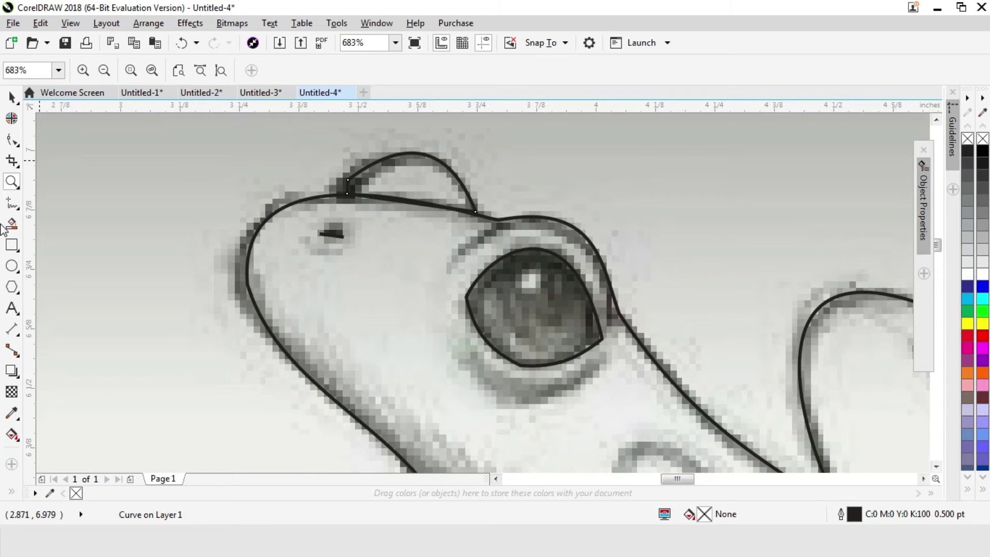
{"action": "left_click", "coordinate": [11, 204]}
{"action": "left_click", "coordinate": [445, 261]}
{"action": "left_click", "coordinate": [608, 311]}
Convert the eyelid line to a curve and arch it over the top of the eye
{"action": "key", "text": "F10"}
{"action": "left_click_drag", "start_coordinate": [639, 297], "coordinate": [558, 360]}
{"action": "left_click", "coordinate": [209, 71]}
{"action": "left_click_drag", "start_coordinate": [544, 298], "coordinate": [488, 228]}
{"action": "key", "text": "z"}
{"action": "key", "text": "F3"}
{"action": "key", "text": "F3"}
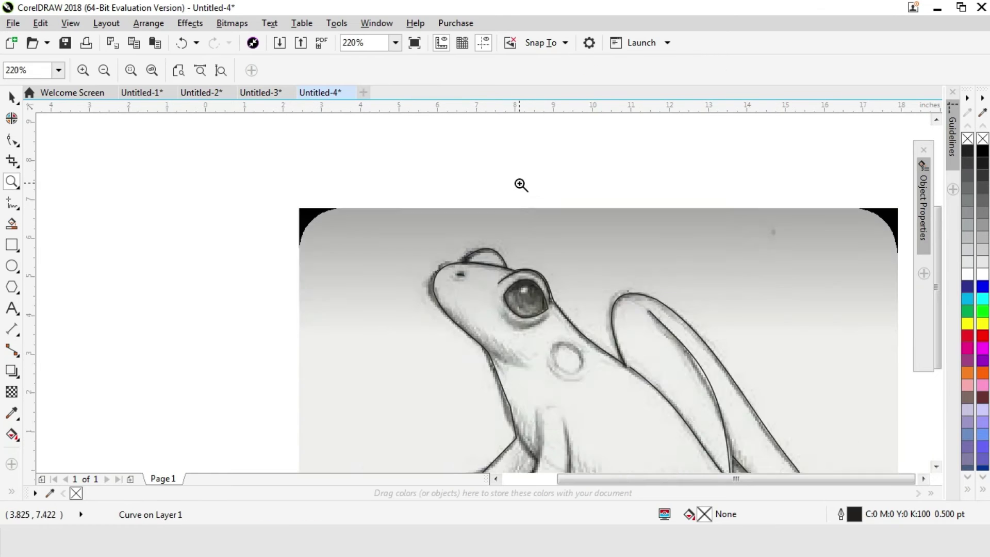
Draw a straight line about 1.9 inches long along the ledge, from its outer end to the frog's belly
{"action": "left_click", "coordinate": [11, 98]}
{"action": "left_click", "coordinate": [565, 250]}
{"action": "key", "text": "z"}
{"action": "left_click_drag", "start_coordinate": [247, 248], "coordinate": [579, 309]}
{"action": "key", "text": "F5"}
{"action": "left_click", "coordinate": [202, 247]}
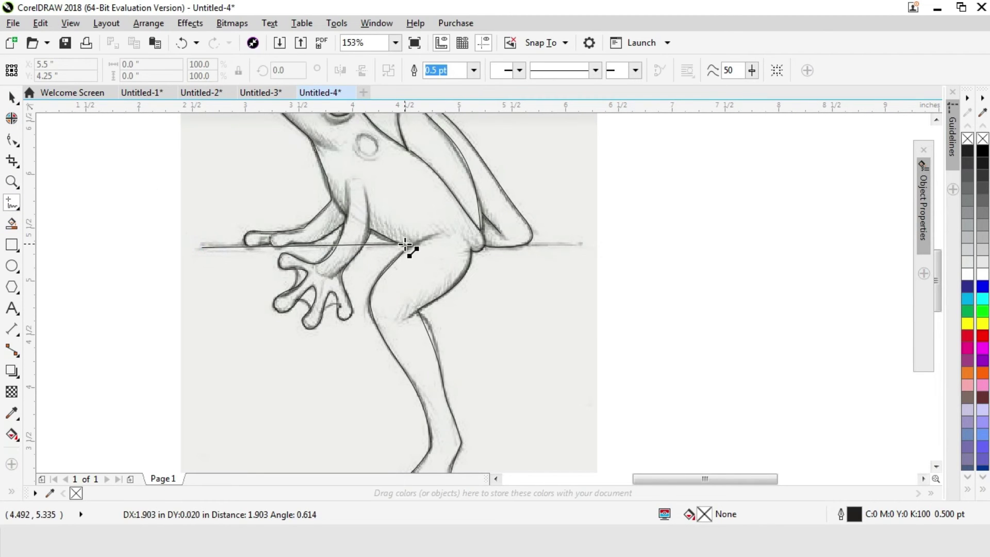
{"action": "left_click", "coordinate": [405, 245]}
Shorten the ledge line to end at the front arm and place a copy on the other side, behind the frog
{"action": "left_click", "coordinate": [11, 97]}
{"action": "left_click_drag", "start_coordinate": [409, 246], "coordinate": [335, 245]}
{"action": "left_click_drag", "start_coordinate": [266, 244], "coordinate": [548, 257]}
{"action": "right_click", "coordinate": [548, 257]}
{"action": "left_click", "coordinate": [645, 229]}
Unlock the sketch image and move it horizontally until it sits clear beside the traced drawing
{"action": "key", "text": "z"}
{"action": "scroll", "coordinate": [411, 245], "scroll_direction": "down", "scroll_amount": 3}
{"action": "left_click", "coordinate": [11, 97]}
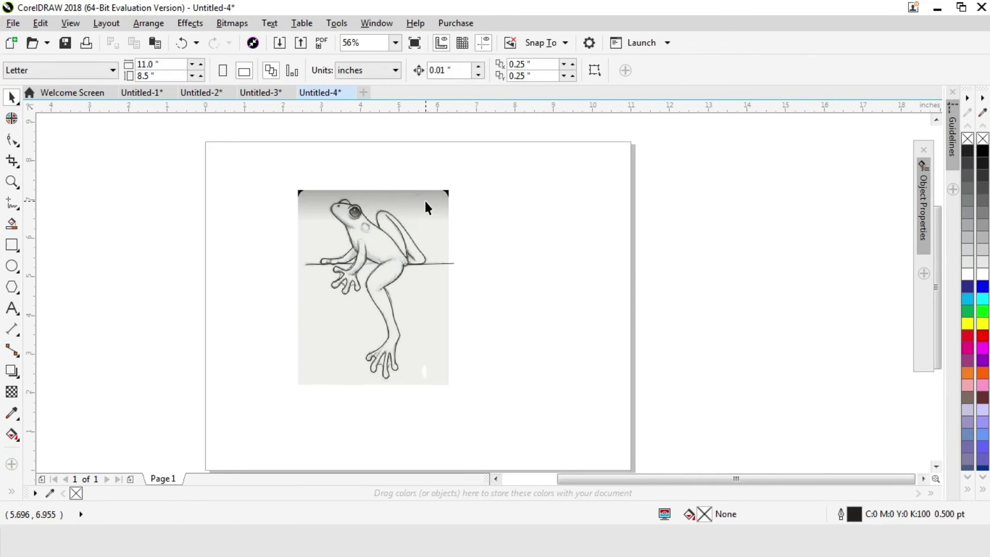
{"action": "right_click", "coordinate": [427, 202]}
{"action": "left_click", "coordinate": [435, 255]}
{"action": "left_click", "coordinate": [591, 233]}
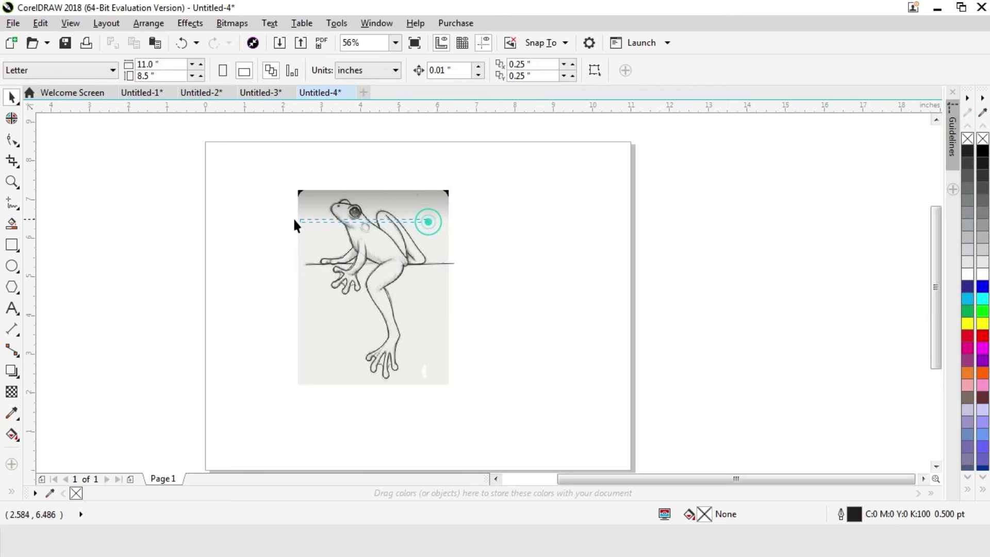
{"action": "right_click", "coordinate": [300, 192]}
{"action": "left_click", "coordinate": [340, 223]}
{"action": "left_click_drag", "start_coordinate": [304, 205], "coordinate": [149, 205]}
Group the sketch image with the traced drawing and centre the group on the page
{"action": "left_click", "coordinate": [381, 203]}
{"action": "key", "text": "z"}
{"action": "key", "text": "F3"}
{"action": "left_click_drag", "start_coordinate": [261, 204], "coordinate": [599, 372]}
{"action": "left_click", "coordinate": [11, 97]}
{"action": "left_click_drag", "start_coordinate": [187, 161], "coordinate": [619, 418]}
{"action": "key", "text": "ctrl+g"}
{"action": "key", "text": "p"}
{"action": "key", "text": "z"}
{"action": "left_click_drag", "start_coordinate": [313, 194], "coordinate": [773, 374]}
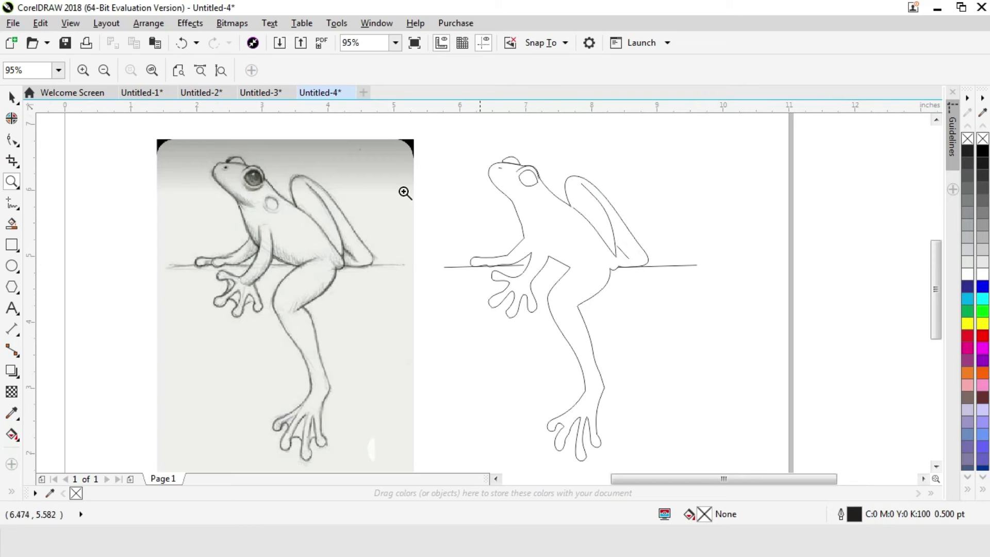
Ungroup the centred sketch and traced drawing
{"action": "key", "text": "space"}
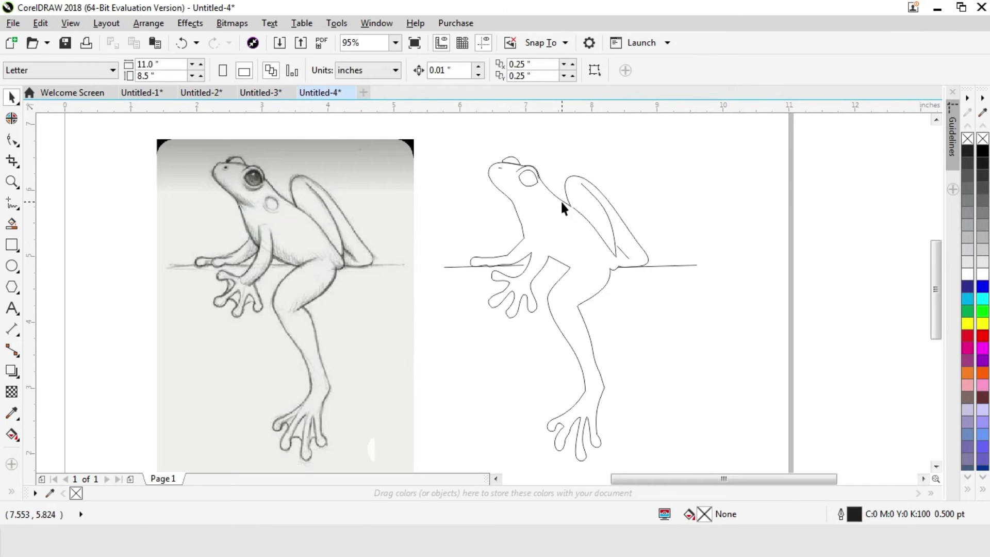
{"action": "right_click", "coordinate": [562, 202]}
{"action": "left_click", "coordinate": [607, 204]}
Fill the frog's body and the far eye's bump with green
{"action": "left_click", "coordinate": [609, 207]}
{"action": "left_click", "coordinate": [609, 206]}
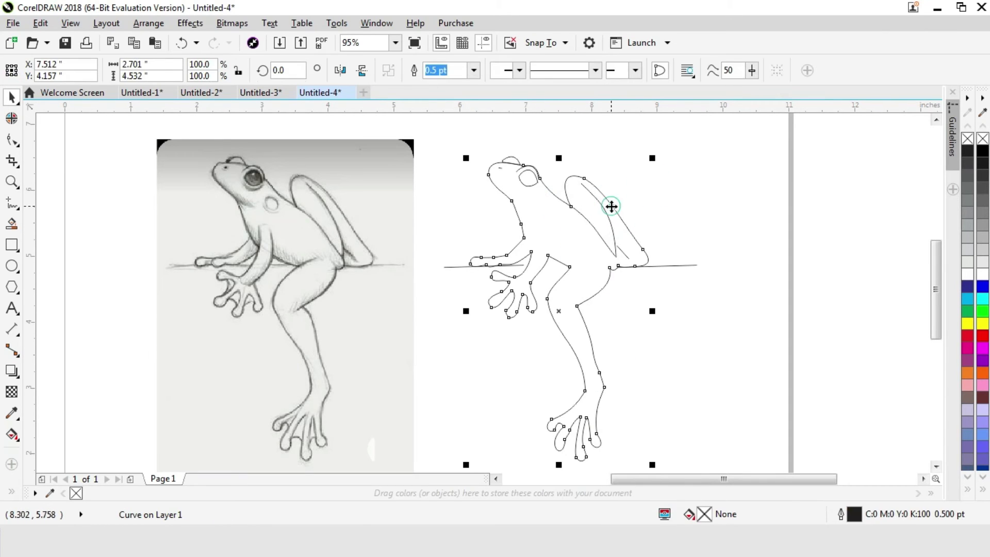
{"action": "left_click", "coordinate": [967, 311]}
{"action": "left_click", "coordinate": [707, 220]}
{"action": "left_click", "coordinate": [514, 157]}
{"action": "left_click", "coordinate": [967, 311]}
{"action": "left_click", "coordinate": [749, 226]}
Fill the frog's near eye with dark gray
{"action": "left_click", "coordinate": [527, 177]}
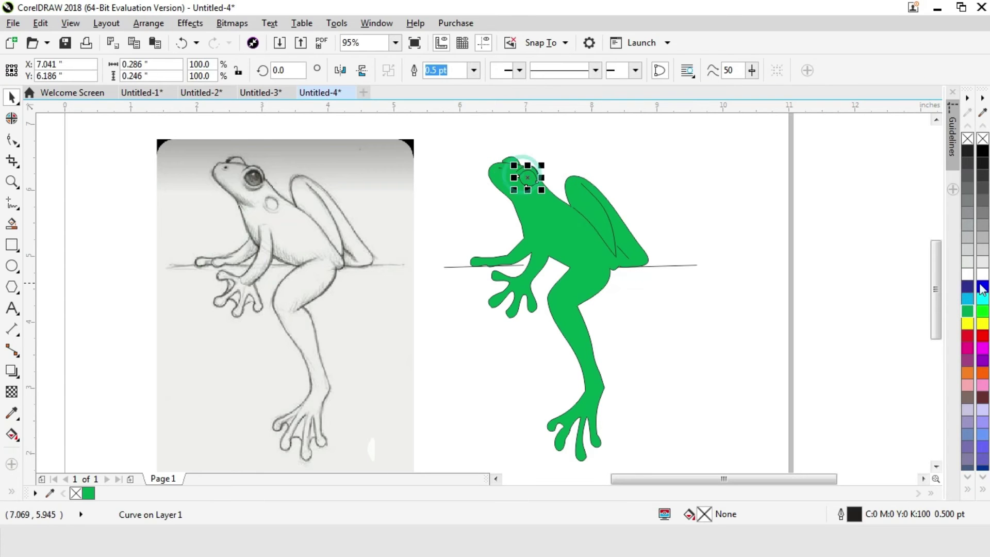
{"action": "left_click", "coordinate": [967, 176]}
{"action": "left_click", "coordinate": [794, 162]}
{"action": "left_click", "coordinate": [493, 168]}
{"action": "left_click", "coordinate": [460, 199]}
Place a copy of the eye scaled to 46.5% just below it, with white fill and white outline
{"action": "key", "text": "z"}
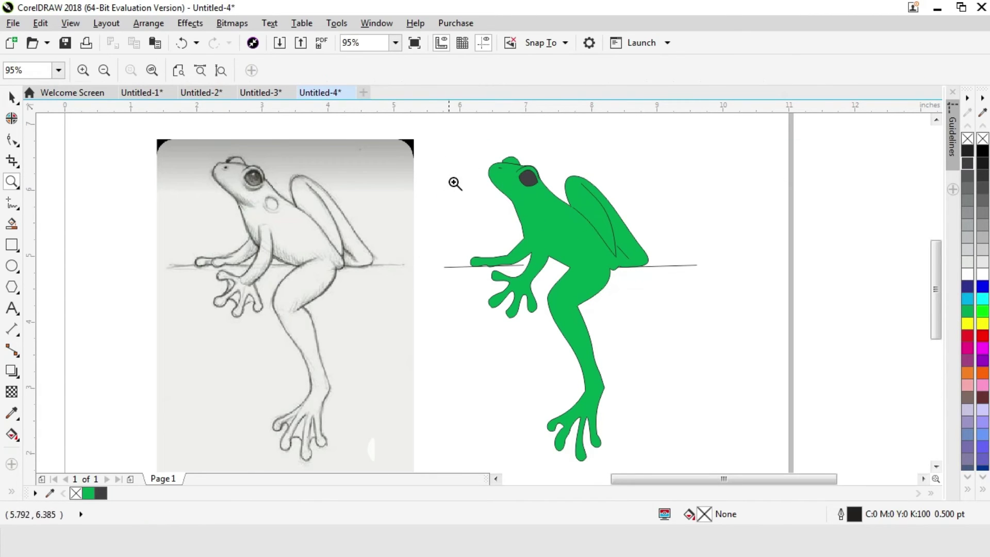
{"action": "left_click_drag", "start_coordinate": [459, 148], "coordinate": [674, 319]}
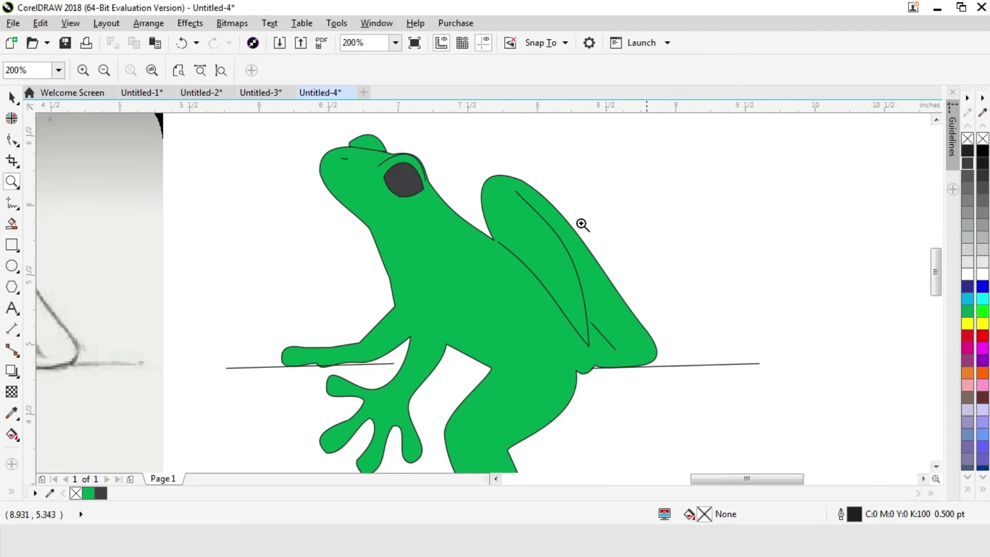
{"action": "left_click", "coordinate": [11, 97]}
{"action": "left_click_drag", "start_coordinate": [403, 182], "coordinate": [413, 236]}
{"action": "left_click", "coordinate": [968, 275]}
{"action": "right_click", "coordinate": [967, 274]}
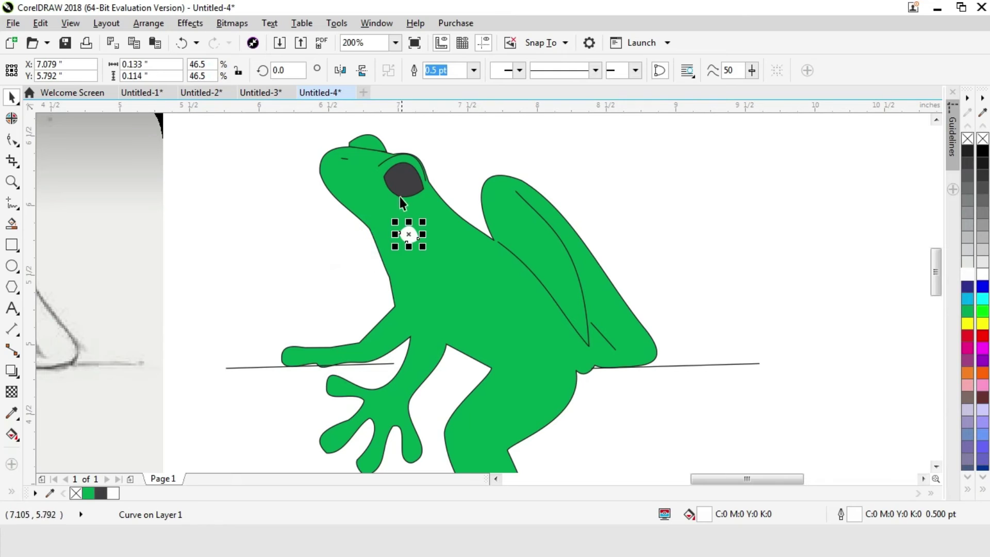
Blend the dark gray eye with the small white shape
{"action": "left_click", "coordinate": [408, 178]}
{"action": "left_click", "coordinate": [11, 370]}
{"action": "left_click", "coordinate": [55, 402]}
{"action": "left_click_drag", "start_coordinate": [403, 181], "coordinate": [303, 253]}
Move the small white shape onto the eye so that the blend forms a shaded highlight
{"action": "left_click", "coordinate": [11, 98]}
{"action": "left_click", "coordinate": [420, 234]}
{"action": "left_click", "coordinate": [415, 237]}
{"action": "left_click", "coordinate": [303, 252]}
{"action": "left_click", "coordinate": [411, 237]}
{"action": "left_click_drag", "start_coordinate": [422, 244], "coordinate": [406, 174]}
{"action": "key", "text": "Escape"}
{"action": "left_click", "coordinate": [494, 155]}
{"action": "left_click", "coordinate": [405, 174]}
{"action": "left_click", "coordinate": [397, 181]}
{"action": "key", "text": "z"}
{"action": "right_click", "coordinate": [320, 196]}
{"action": "left_click", "coordinate": [11, 97]}
{"action": "left_click", "coordinate": [575, 146]}
{"action": "left_click", "coordinate": [437, 164]}
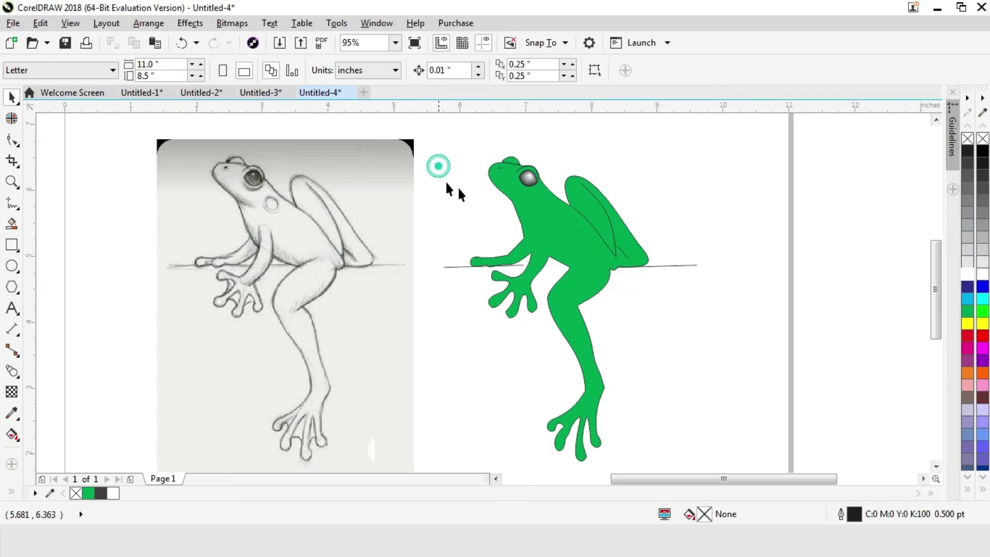
Delete the spare node at the front base of the far eye's bump
{"action": "key", "text": "z"}
{"action": "left_click_drag", "start_coordinate": [464, 145], "coordinate": [600, 227]}
{"action": "left_click", "coordinate": [11, 98]}
{"action": "left_click", "coordinate": [376, 175]}
{"action": "left_click", "coordinate": [11, 140]}
{"action": "left_click", "coordinate": [349, 189]}
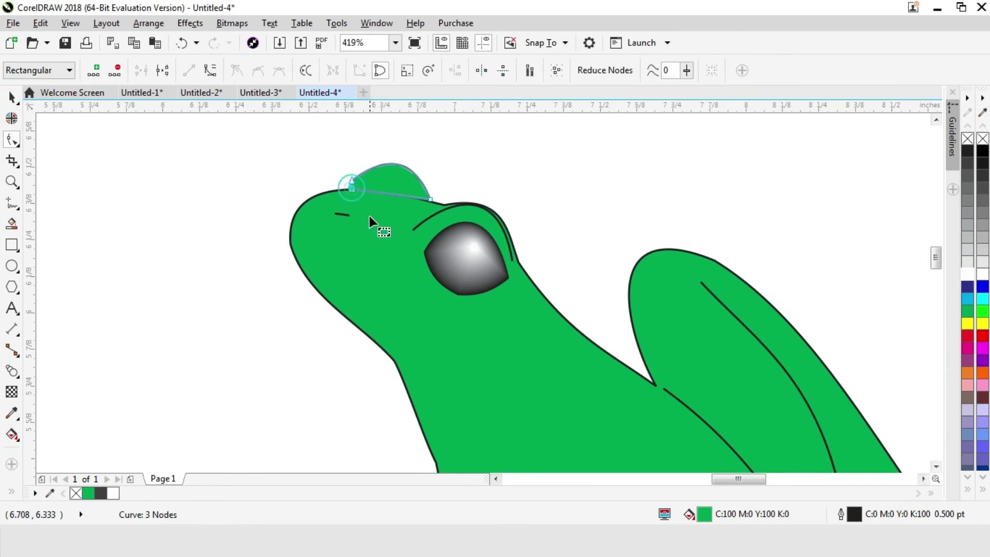
{"action": "key", "text": "Delete"}
{"action": "left_click", "coordinate": [332, 149]}
Fill the far eye's bump with a dark gray-green from the full colour palette
{"action": "left_click", "coordinate": [11, 98]}
{"action": "left_click", "coordinate": [405, 177]}
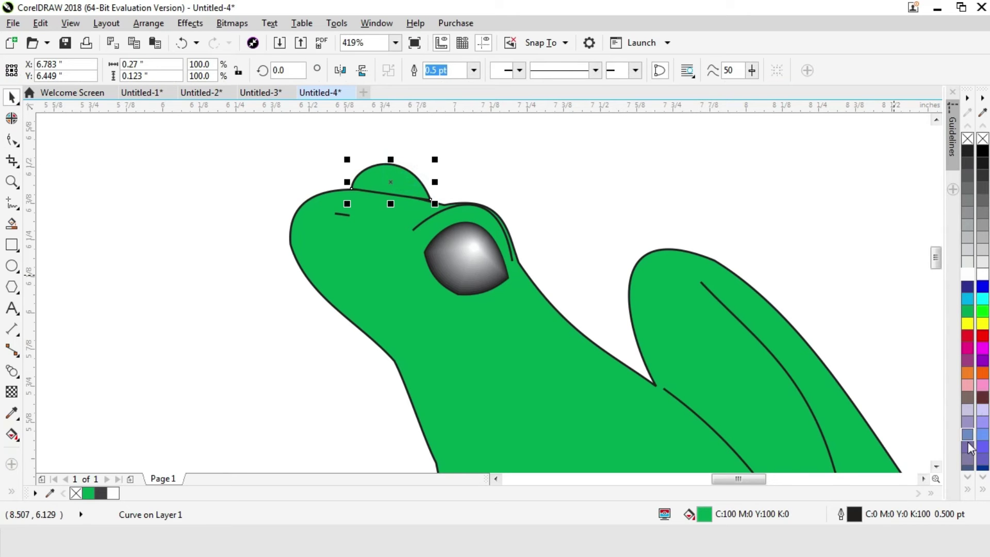
{"action": "left_click", "coordinate": [969, 488]}
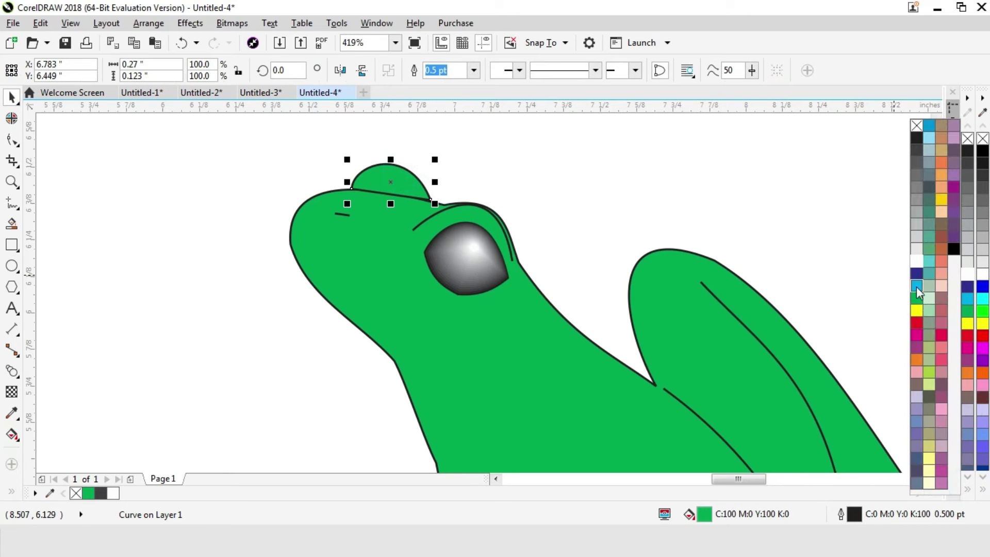
{"action": "left_click", "coordinate": [931, 203]}
{"action": "left_click", "coordinate": [632, 166]}
{"action": "key", "text": "z"}
{"action": "key", "text": "F3"}
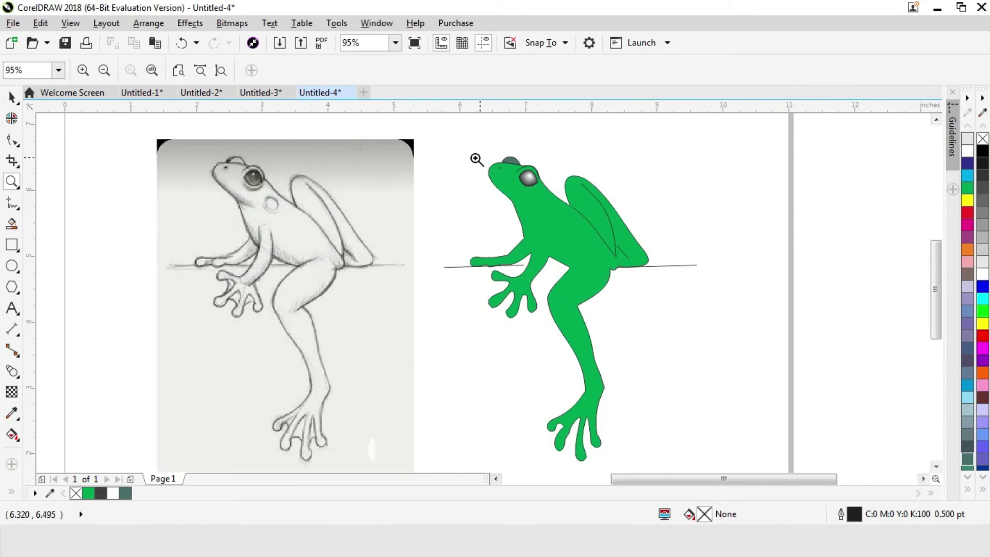
Draw a short straight line on the frog's neck, below and behind the near eye
{"action": "left_click_drag", "start_coordinate": [433, 154], "coordinate": [699, 311]}
{"action": "left_click", "coordinate": [12, 97]}
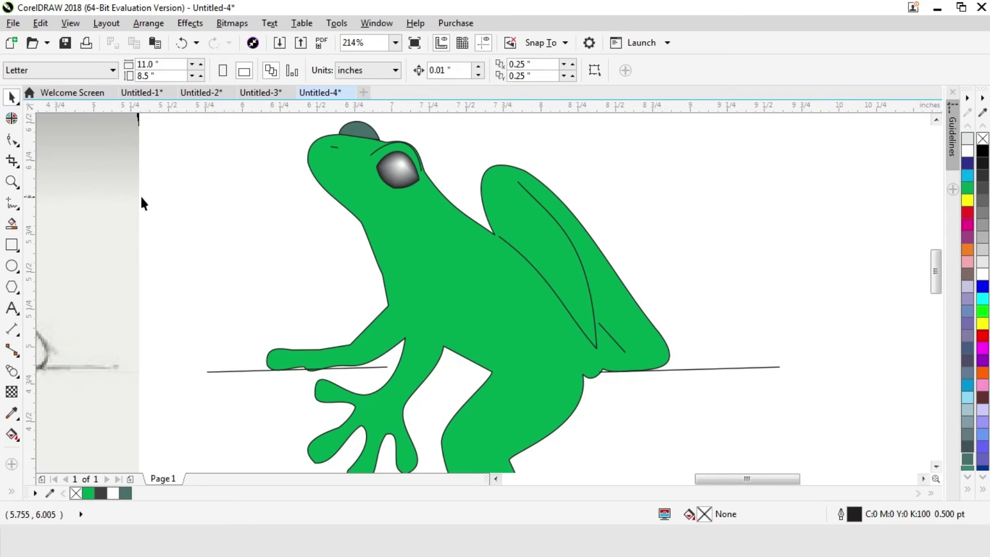
{"action": "left_click", "coordinate": [11, 267]}
{"action": "left_click", "coordinate": [11, 202]}
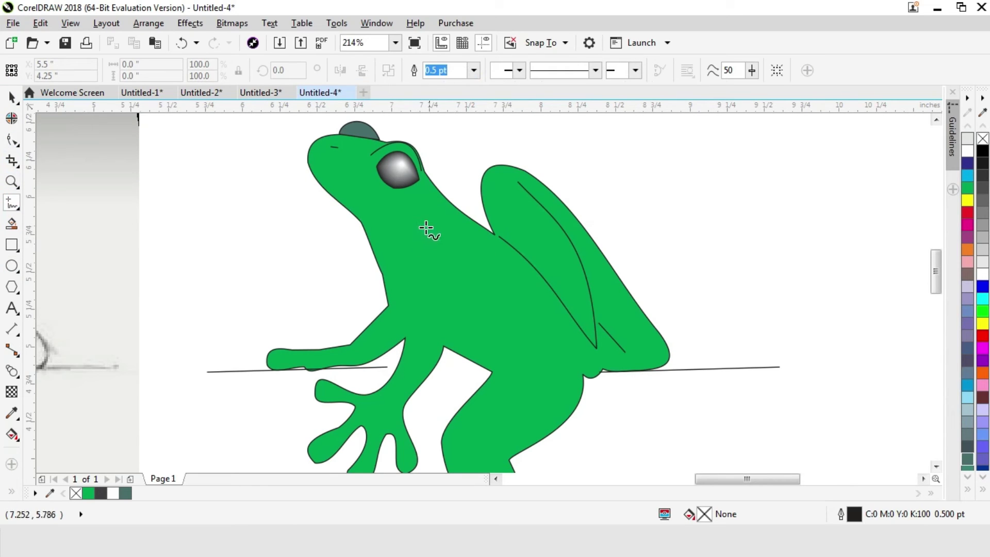
{"action": "left_click", "coordinate": [461, 235]}
{"action": "key", "text": "F10"}
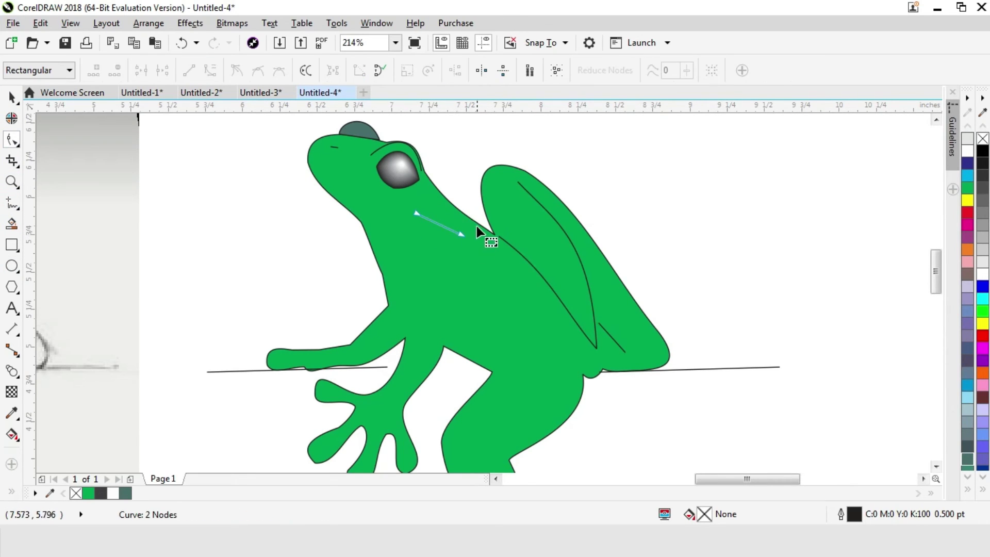
Convert the neck line to a curve and bend it into a small arch
{"action": "left_click", "coordinate": [210, 71]}
{"action": "left_click_drag", "start_coordinate": [434, 222], "coordinate": [645, 358]}
{"action": "left_click", "coordinate": [11, 97]}
{"action": "left_click", "coordinate": [550, 165]}
{"action": "key", "text": "F3"}
{"action": "key", "text": "z"}
{"action": "left_click", "coordinate": [11, 97]}
{"action": "left_click", "coordinate": [438, 150]}
Draw a closed five-cornered shape across the gap between the front hand's first two fingers
{"action": "key", "text": "z"}
{"action": "left_click_drag", "start_coordinate": [259, 174], "coordinate": [556, 315]}
{"action": "key", "text": "F5"}
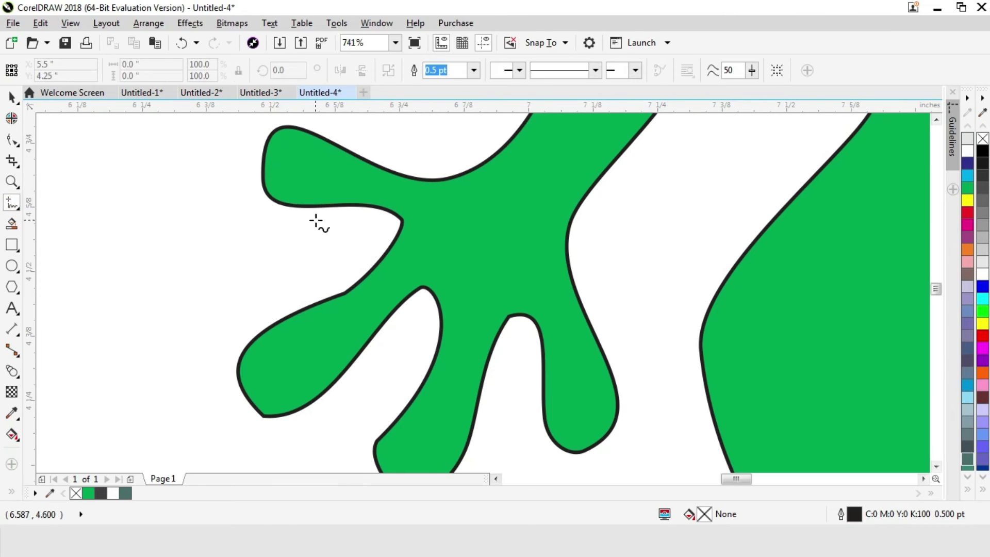
{"action": "left_click", "coordinate": [319, 210]}
{"action": "double_click", "coordinate": [327, 297]}
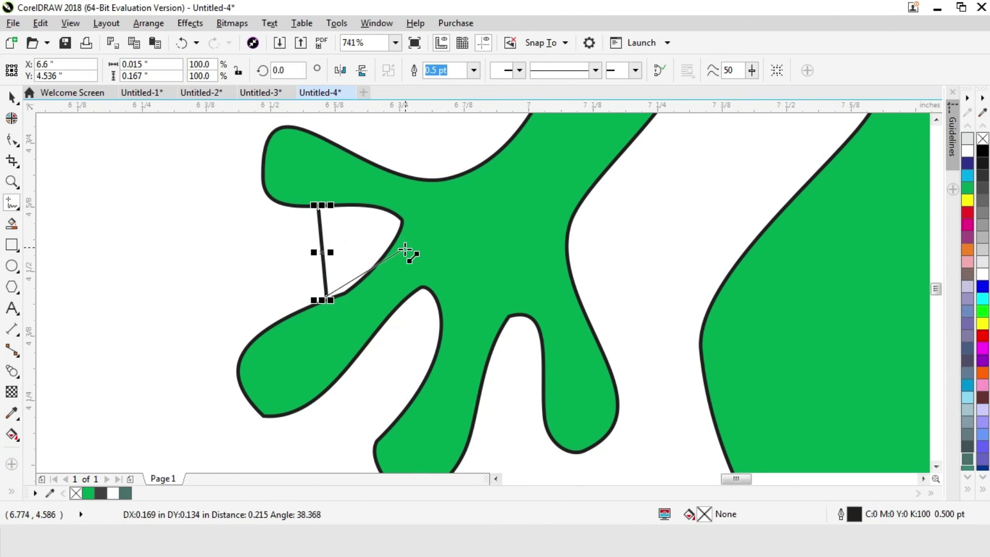
{"action": "double_click", "coordinate": [366, 294]}
{"action": "double_click", "coordinate": [425, 217]}
{"action": "double_click", "coordinate": [320, 184]}
{"action": "left_click", "coordinate": [318, 210]}
Colour the web shape's fill and outline blue (C100 M20 Y0 K0) and curve its open edge inward
{"action": "left_click", "coordinate": [967, 385]}
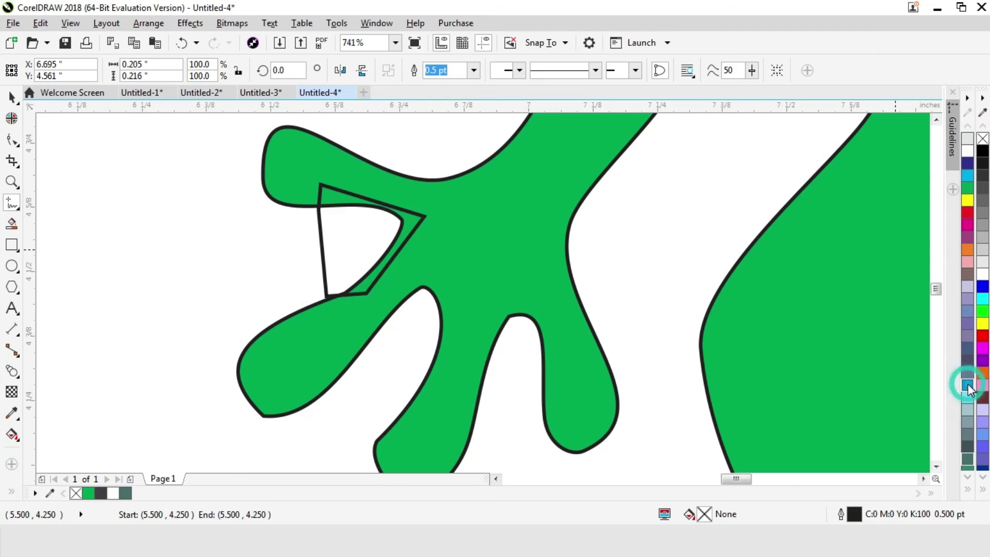
{"action": "left_click", "coordinate": [12, 140]}
{"action": "left_click", "coordinate": [356, 195]}
{"action": "left_click", "coordinate": [212, 69]}
{"action": "left_click", "coordinate": [320, 240]}
{"action": "left_click_drag", "start_coordinate": [336, 251], "coordinate": [352, 260]}
Send the blue web shape behind the frog and stretch its height to 108.4%
{"action": "left_click", "coordinate": [12, 97]}
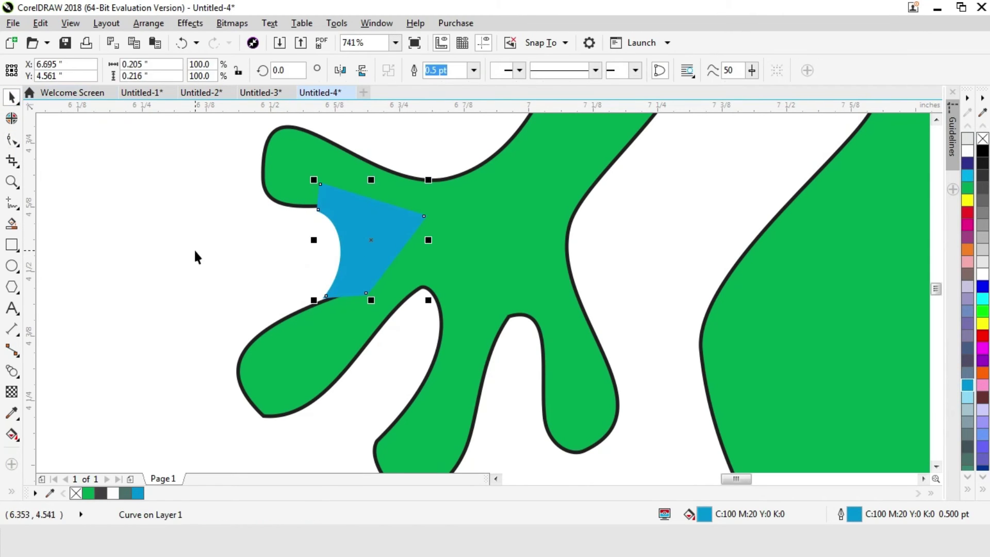
{"action": "key", "text": "shift+Page_Down"}
{"action": "left_click", "coordinate": [252, 245]}
{"action": "left_click", "coordinate": [367, 245]}
{"action": "left_click_drag", "start_coordinate": [371, 180], "coordinate": [371, 171]}
Copy the blue web shape into the gap between the next two fingers and send it behind the frog
{"action": "left_click_drag", "start_coordinate": [368, 236], "coordinate": [437, 328]}
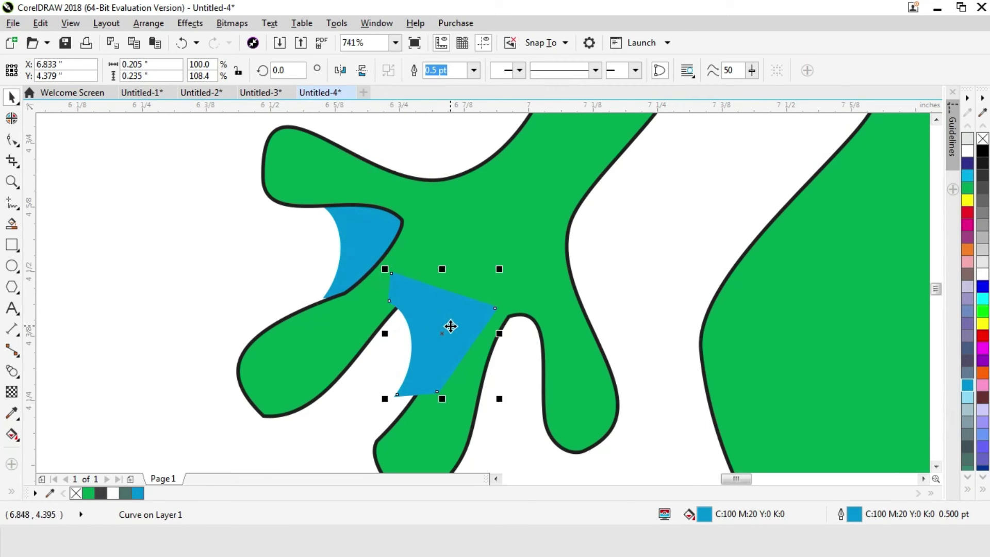
{"action": "left_click", "coordinate": [464, 155]}
{"action": "key", "text": "z"}
{"action": "right_click", "coordinate": [467, 155]}
{"action": "right_click", "coordinate": [527, 157]}
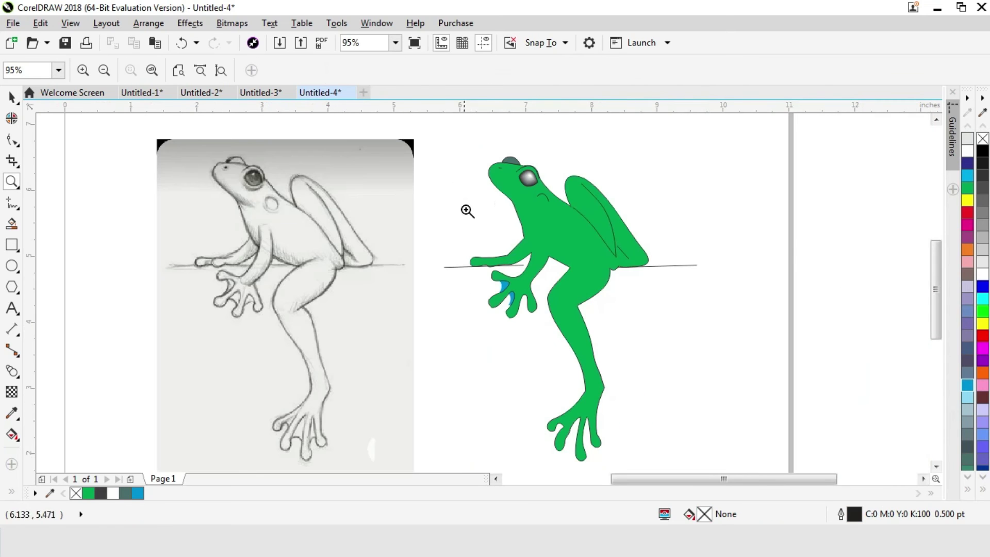
Recolour the fill and outline of both finger webs orange (#FF6600)
{"action": "left_click", "coordinate": [579, 289]}
{"action": "left_click", "coordinate": [9, 99]}
{"action": "left_click", "coordinate": [342, 289]}
{"action": "left_click", "coordinate": [356, 320], "text": "shift"}
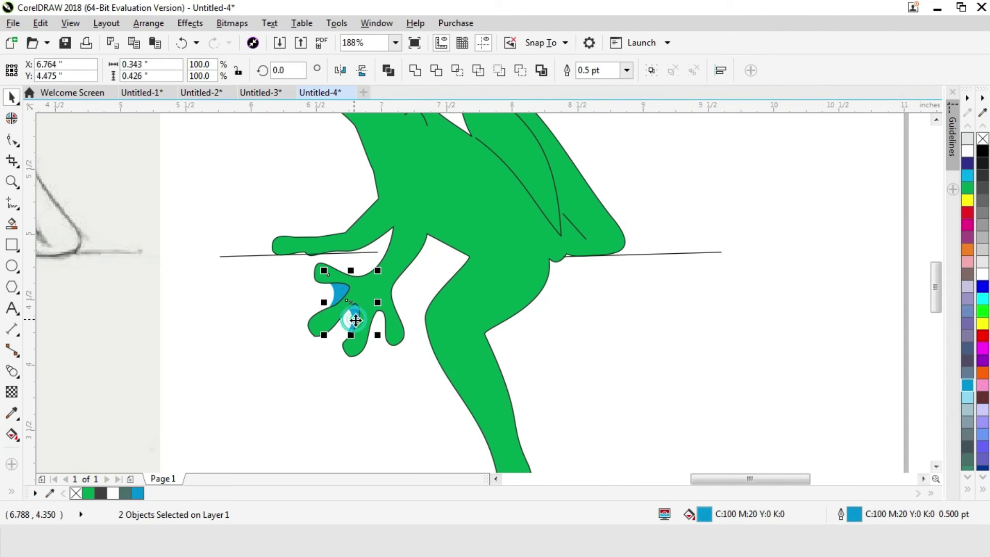
{"action": "left_click", "coordinate": [983, 378]}
{"action": "left_click", "coordinate": [658, 294]}
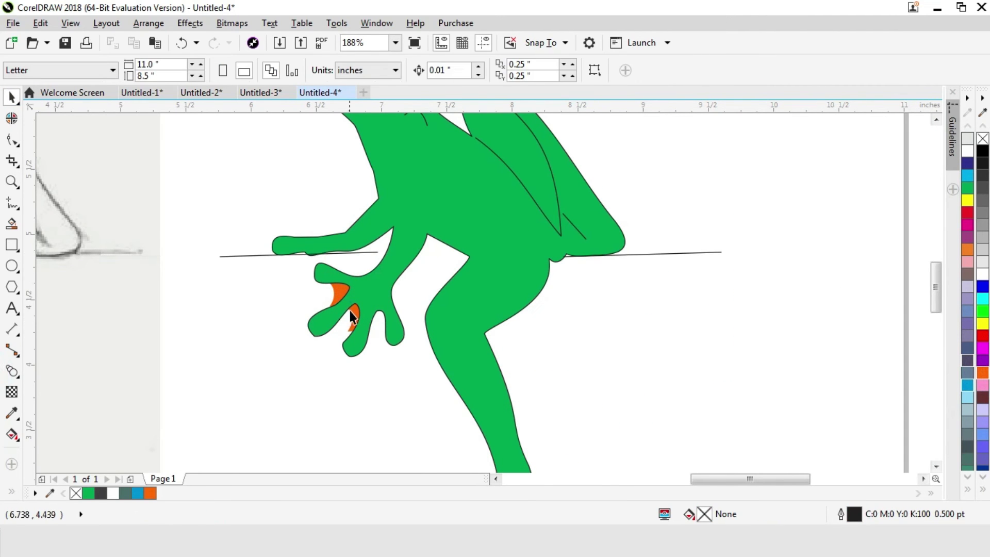
Place a copy of the orange web in the hand's last finger gap and send it behind the frog
{"action": "left_click", "coordinate": [378, 318]}
{"action": "key", "text": "shift+Page_Down"}
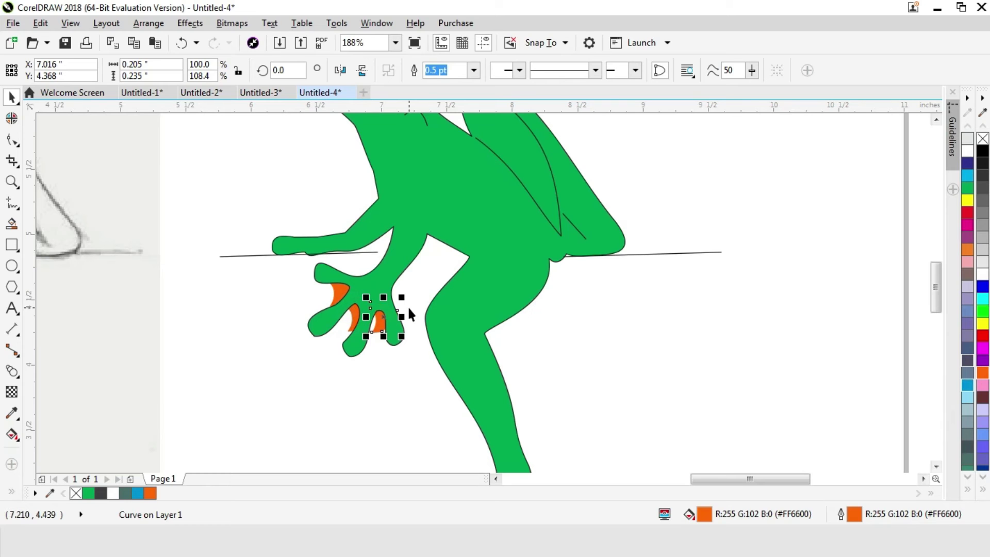
{"action": "left_click", "coordinate": [654, 365]}
{"action": "key", "text": "z"}
{"action": "right_click", "coordinate": [671, 278]}
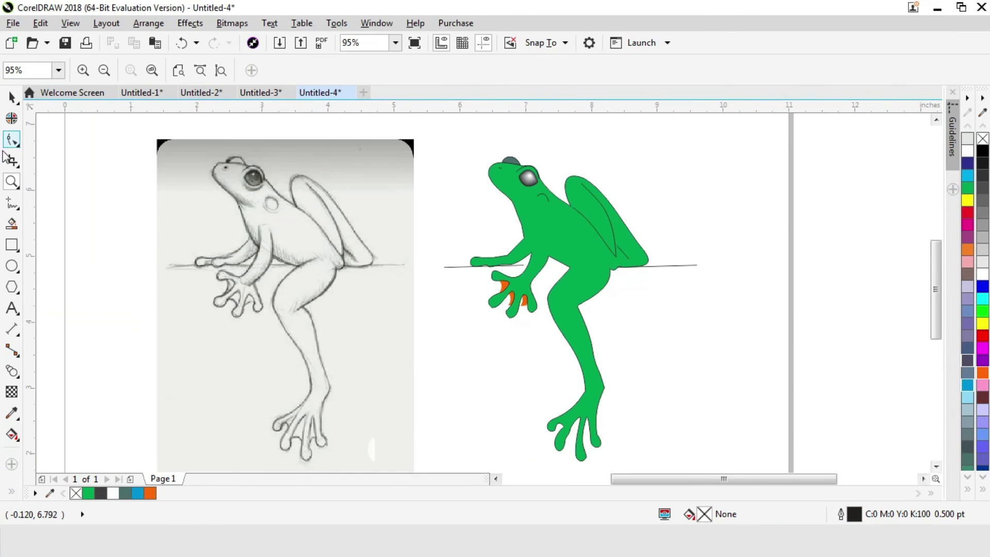
Place a copy of the orange web shape at the foot's first toe gap
{"action": "key", "text": "space"}
{"action": "left_click", "coordinate": [504, 372]}
{"action": "left_click_drag", "start_coordinate": [506, 284], "coordinate": [561, 435]}
{"action": "key", "text": "ctrl+z"}
{"action": "left_click", "coordinate": [686, 293]}
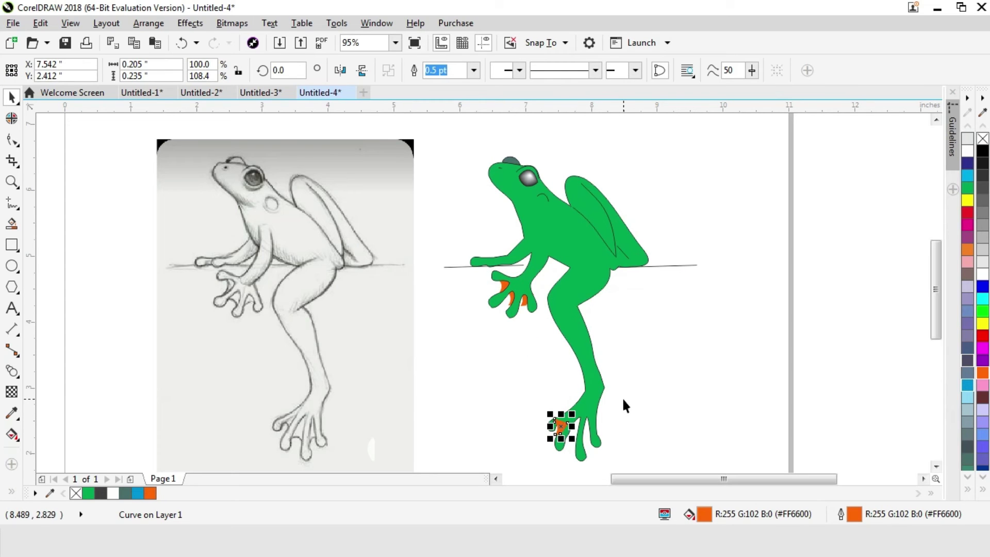
Fit enlarged, rotated copies of the orange web between the remaining toes and send the foot's webs behind the frog
{"action": "key", "text": "space"}
{"action": "left_click", "coordinate": [512, 255]}
{"action": "key", "text": "space"}
{"action": "left_click_drag", "start_coordinate": [464, 330], "coordinate": [513, 285]}
{"action": "left_click", "coordinate": [503, 317]}
{"action": "left_click_drag", "start_coordinate": [511, 342], "coordinate": [503, 319]}
{"action": "left_click", "coordinate": [582, 296]}
{"action": "left_click", "coordinate": [597, 303]}
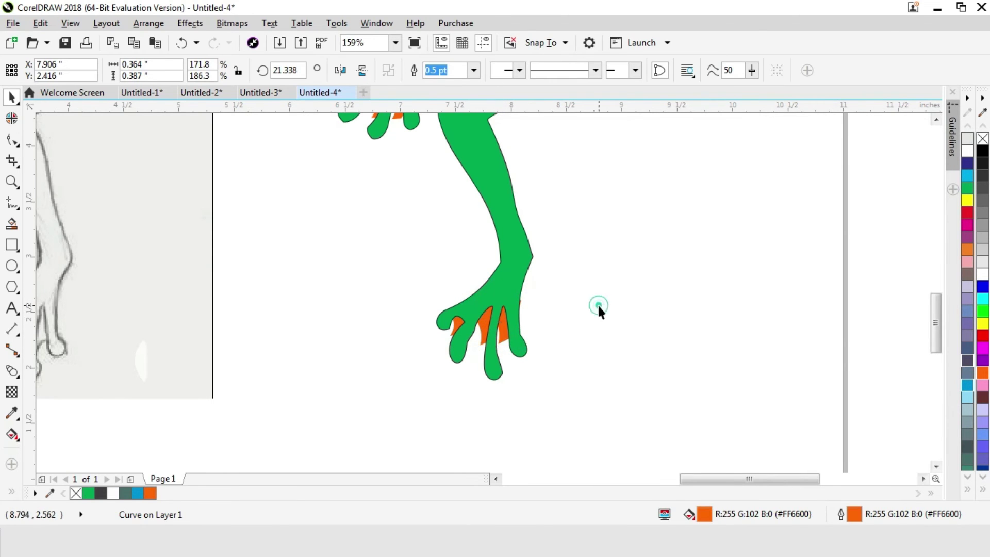
{"action": "key", "text": "space"}
{"action": "key", "text": "F3"}
Set the Artistic Media tool to preset strokes with a 0.05" stroke width for the frog's body curve
{"action": "left_click", "coordinate": [11, 97]}
{"action": "left_click", "coordinate": [630, 202]}
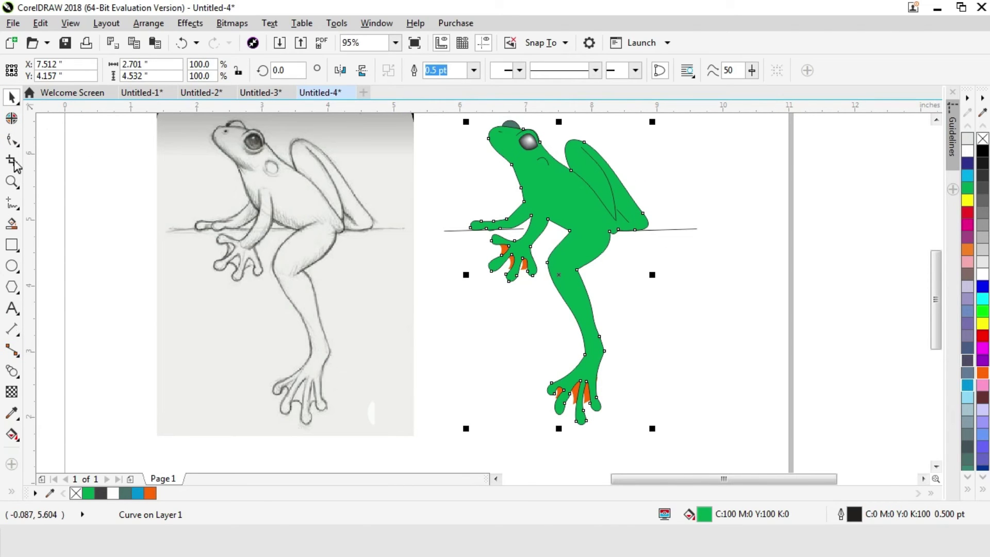
{"action": "left_click", "coordinate": [15, 144]}
{"action": "left_click", "coordinate": [7, 209]}
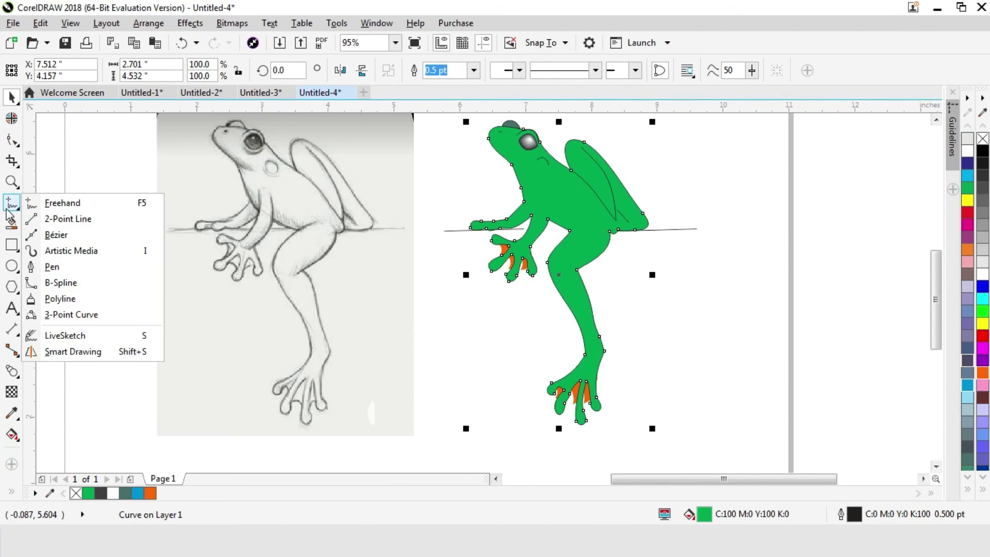
{"action": "left_click", "coordinate": [62, 250]}
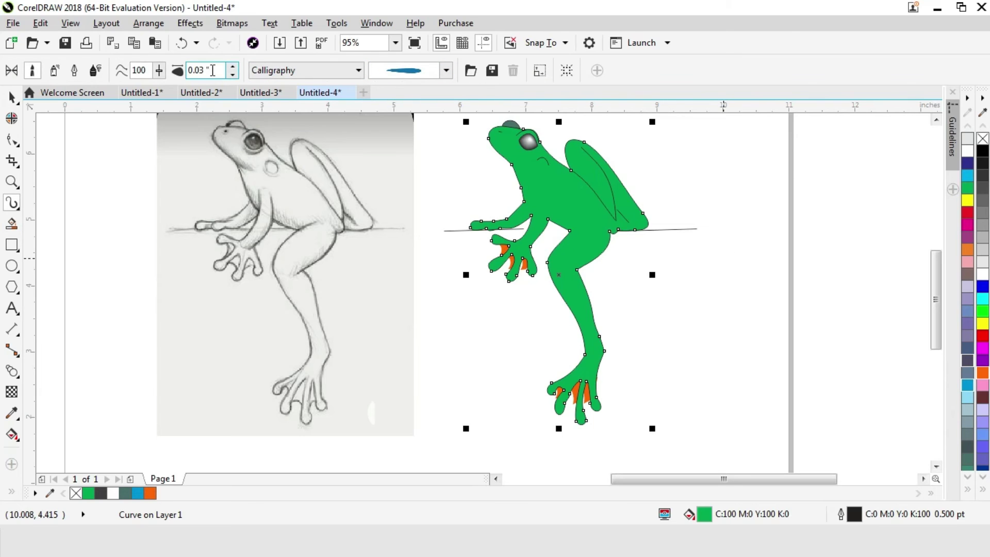
{"action": "left_click", "coordinate": [11, 70]}
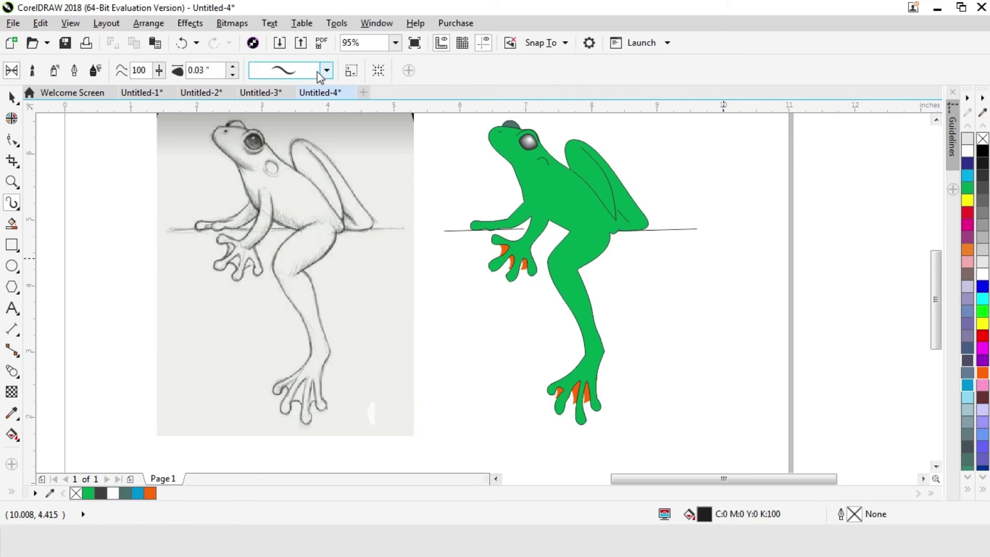
{"action": "left_click", "coordinate": [327, 71]}
{"action": "left_click", "coordinate": [333, 34]}
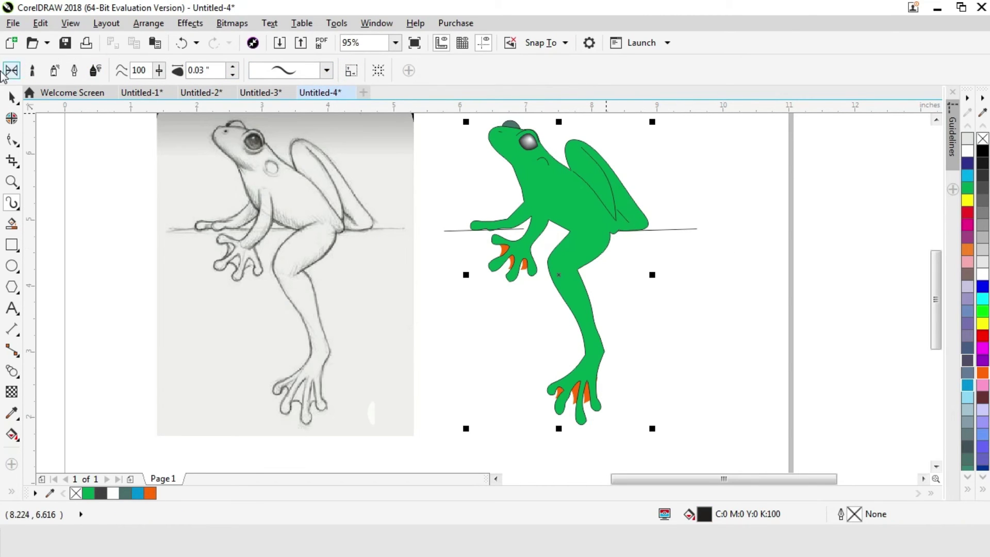
{"action": "left_click", "coordinate": [234, 66]}
{"action": "left_click", "coordinate": [234, 66]}
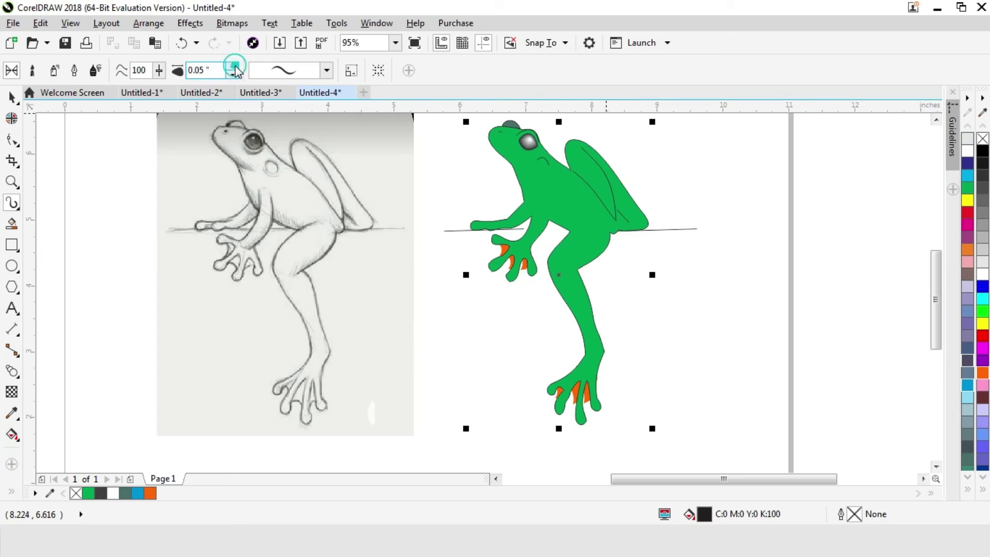
{"action": "left_click", "coordinate": [233, 75]}
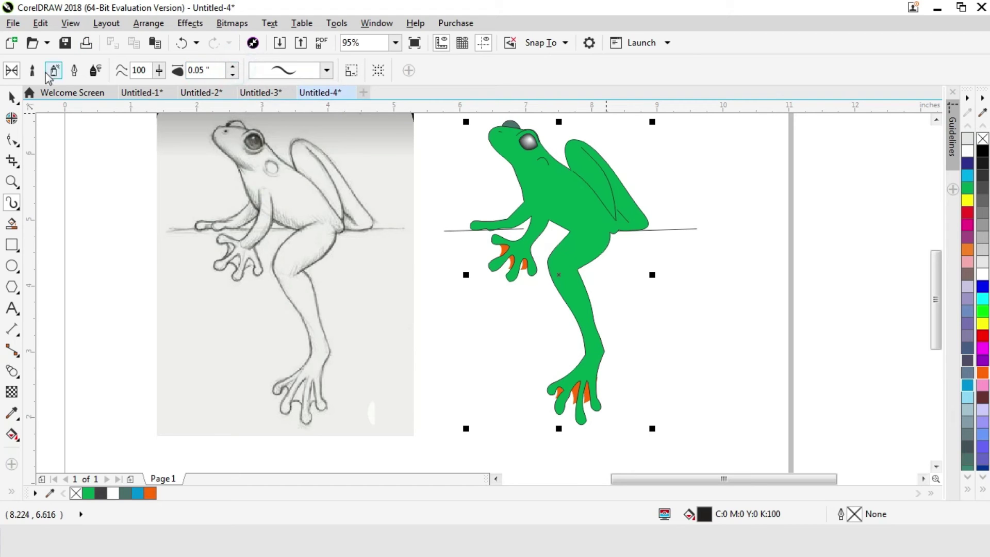
{"action": "left_click", "coordinate": [11, 97]}
{"action": "left_click", "coordinate": [615, 177]}
{"action": "left_click_drag", "start_coordinate": [615, 177], "coordinate": [662, 212]}
{"action": "key", "text": "ctrl+z"}
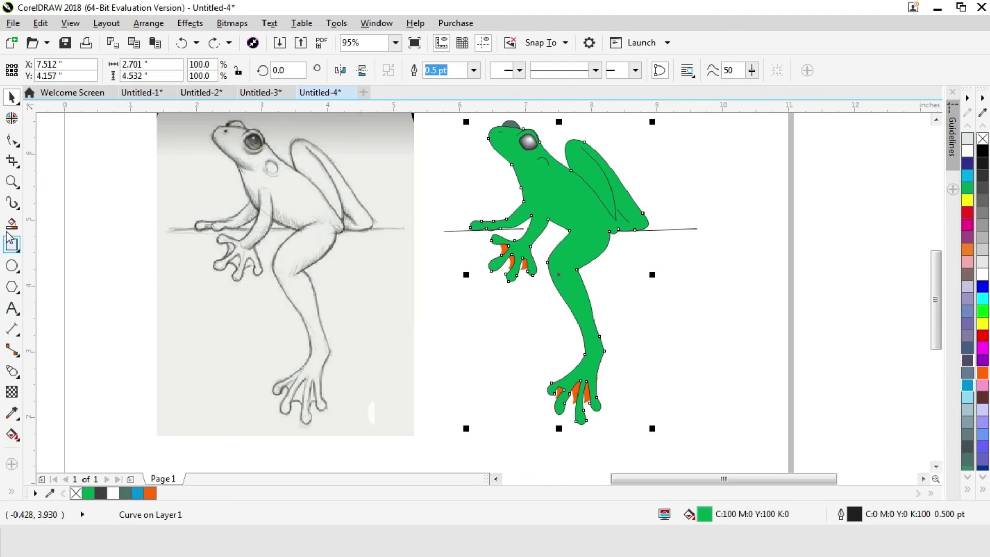
Try a preset artistic stroke on the frog's body curve with a 0.03" width and smoothing of 64
{"action": "left_click", "coordinate": [11, 203]}
{"action": "left_click", "coordinate": [234, 67]}
{"action": "left_click", "coordinate": [235, 76]}
{"action": "left_click", "coordinate": [234, 75]}
{"action": "left_click", "coordinate": [234, 76]}
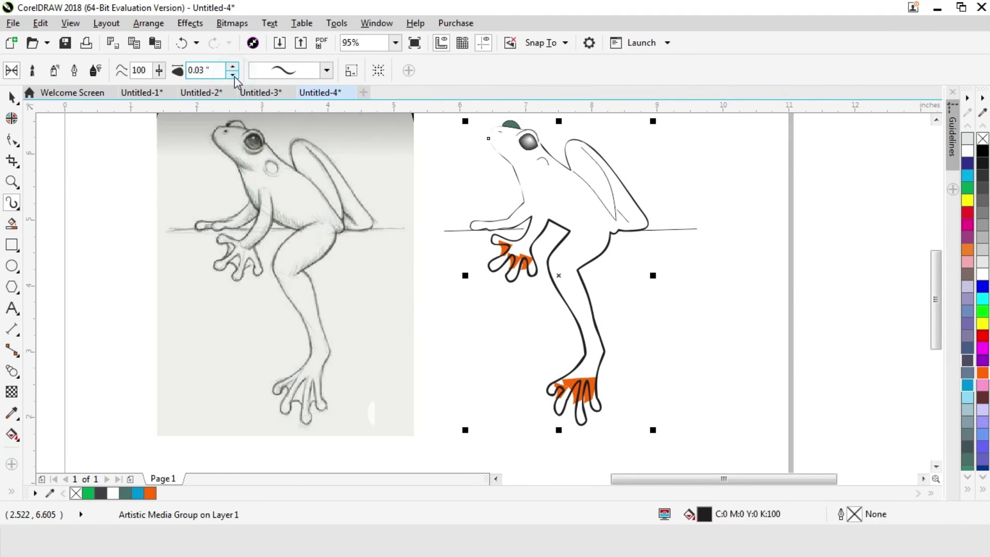
{"action": "left_click_drag", "start_coordinate": [159, 70], "coordinate": [135, 101]}
{"action": "left_click", "coordinate": [663, 170]}
{"action": "key", "text": "space"}
{"action": "left_click", "coordinate": [780, 197]}
{"action": "key", "text": "ctrl+z"}
{"action": "key", "text": "ctrl+z"}
{"action": "key", "text": "ctrl+z"}
Apply a 0.05" preset artistic stroke around the frog's body, keeping the green fill
{"action": "left_click", "coordinate": [701, 183]}
{"action": "left_click", "coordinate": [576, 198]}
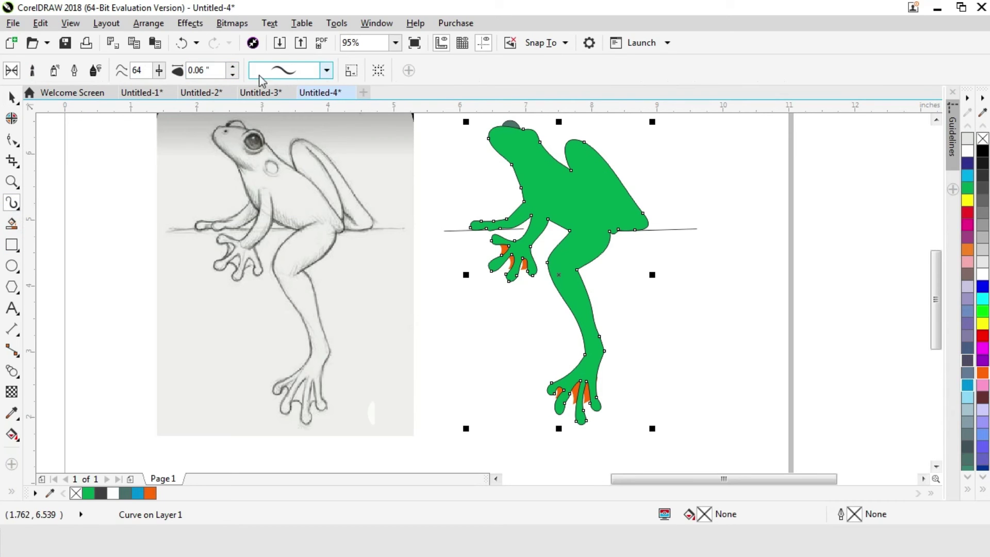
{"action": "left_click", "coordinate": [232, 76]}
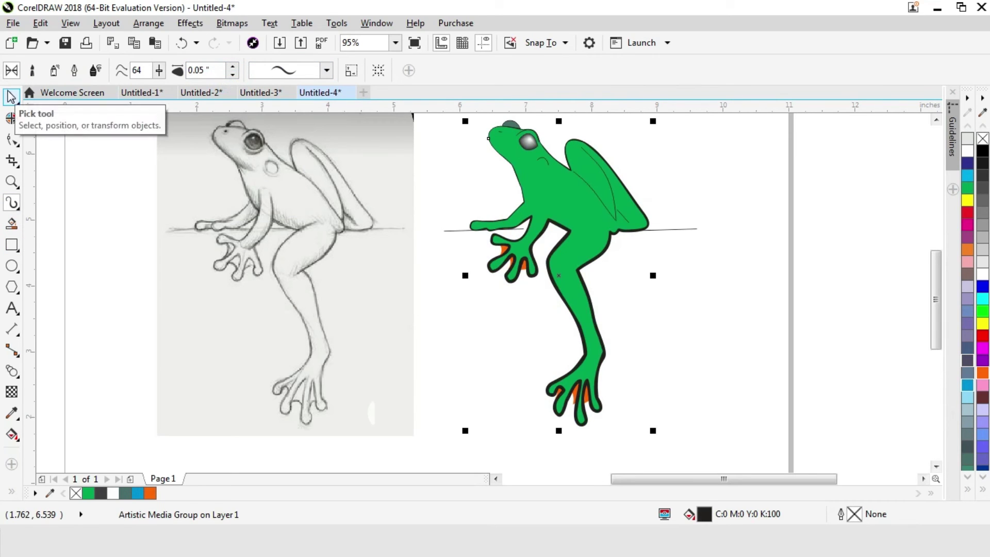
{"action": "left_click", "coordinate": [10, 96]}
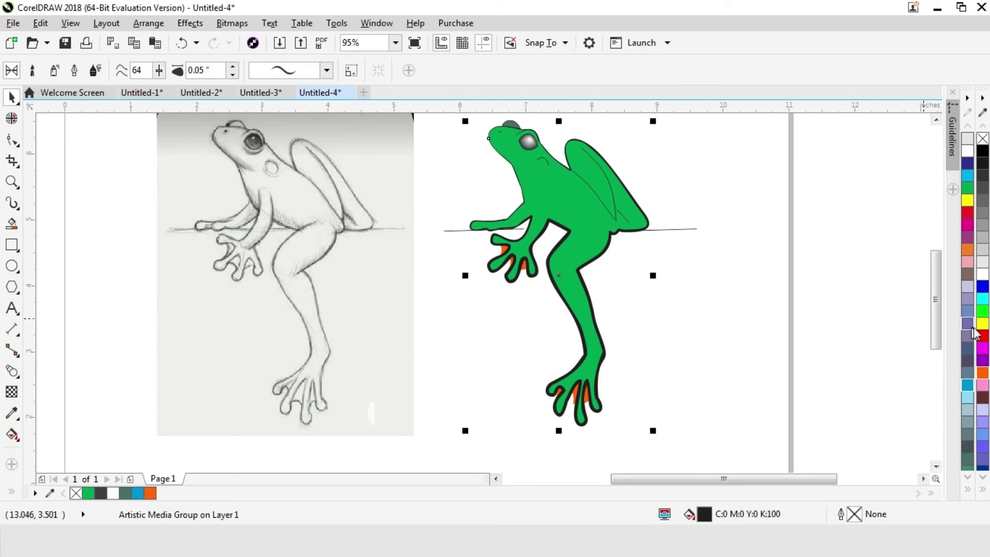
Give the artistic stroke around the frog's body an orange (#FF6600) outline
{"action": "right_click", "coordinate": [982, 372]}
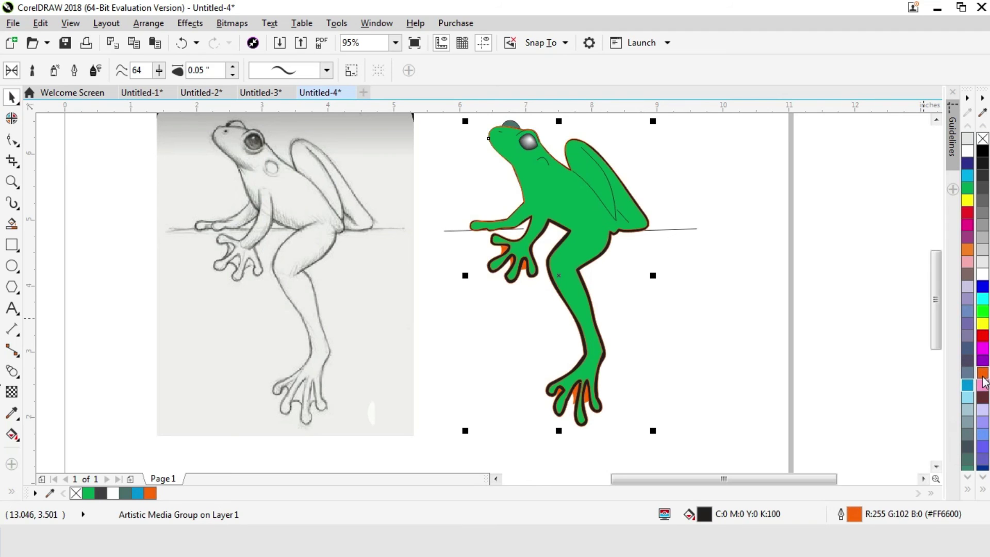
{"action": "left_click", "coordinate": [983, 376]}
{"action": "key", "text": "ctrl+z"}
{"action": "key", "text": "ctrl+z"}
{"action": "left_click", "coordinate": [767, 260]}
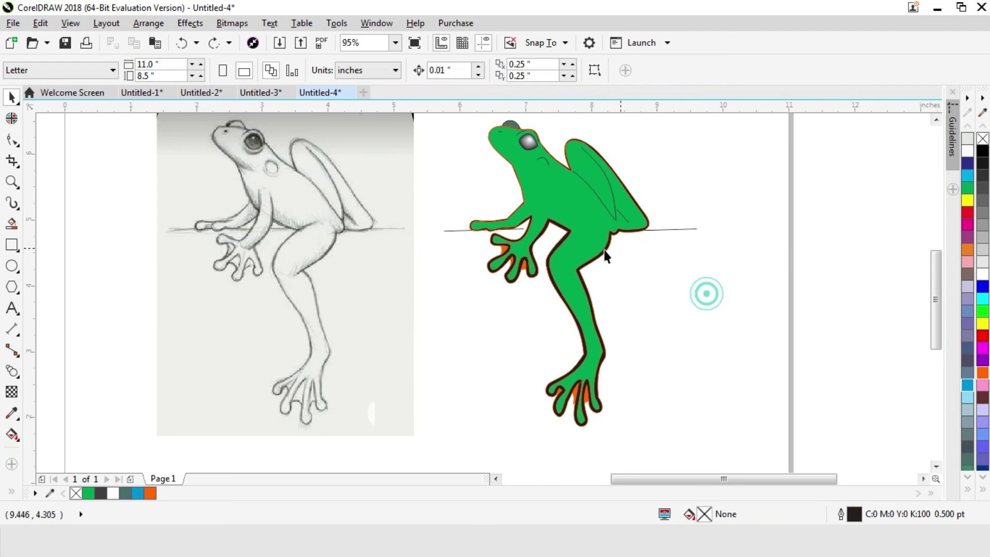
Apply a preset artistic stroke 0.04" wide to the inner thigh line on the frog's back leg
{"action": "left_click", "coordinate": [614, 204]}
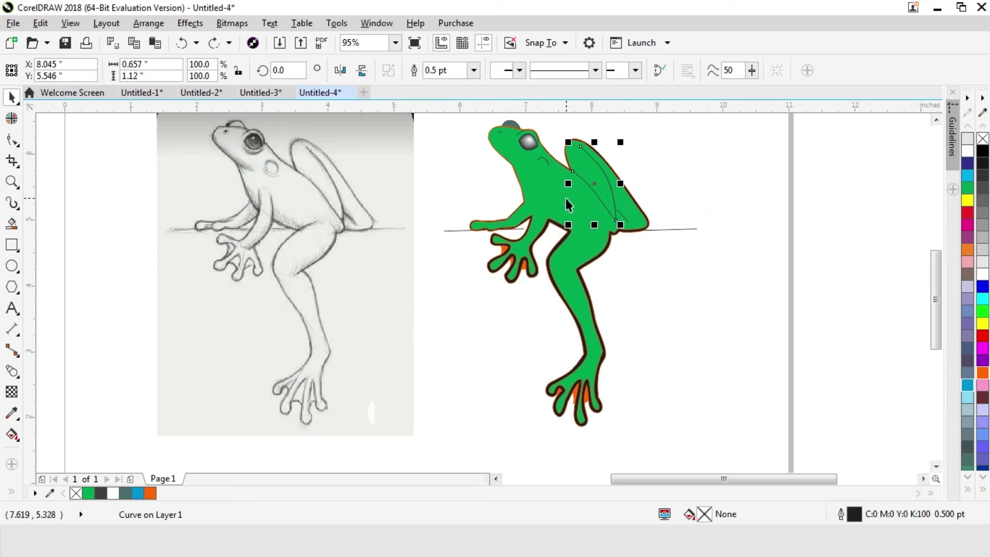
{"action": "left_click", "coordinate": [11, 202]}
{"action": "left_click", "coordinate": [233, 75]}
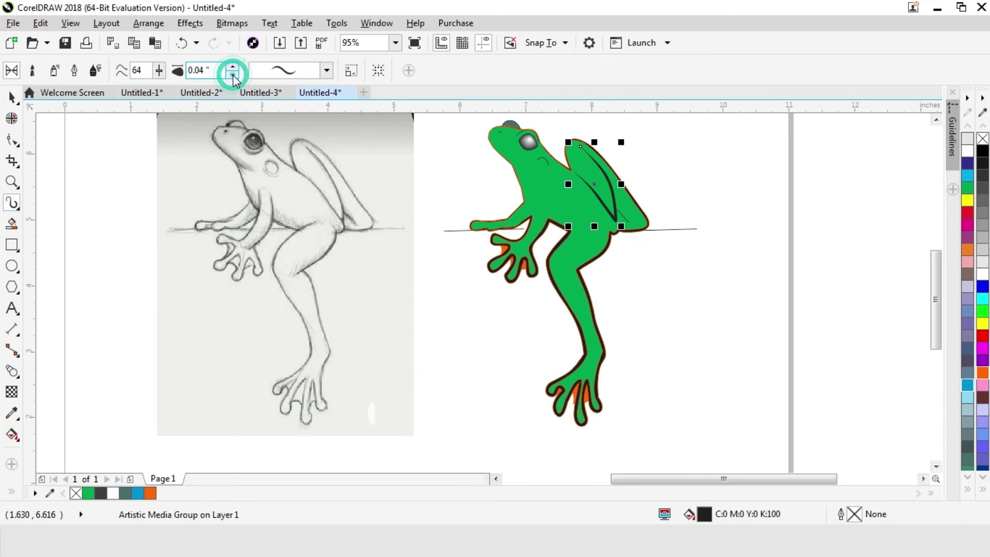
{"action": "left_click", "coordinate": [11, 96]}
{"action": "left_click", "coordinate": [710, 186]}
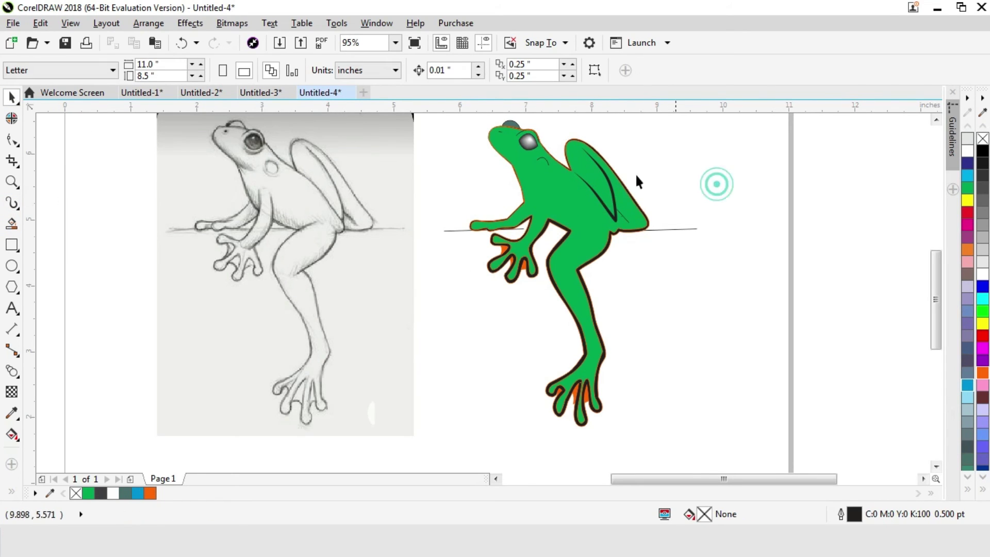
Examine the artistic strokes on the frog's body and thigh up close
{"action": "key", "text": "z"}
{"action": "left_click_drag", "start_coordinate": [409, 152], "coordinate": [656, 286]}
{"action": "key", "text": "F3"}
{"action": "left_click_drag", "start_coordinate": [452, 191], "coordinate": [735, 322]}
{"action": "key", "text": "F3"}
{"action": "left_click", "coordinate": [16, 215]}
{"action": "left_click", "coordinate": [12, 96]}
{"action": "left_click", "coordinate": [592, 212]}
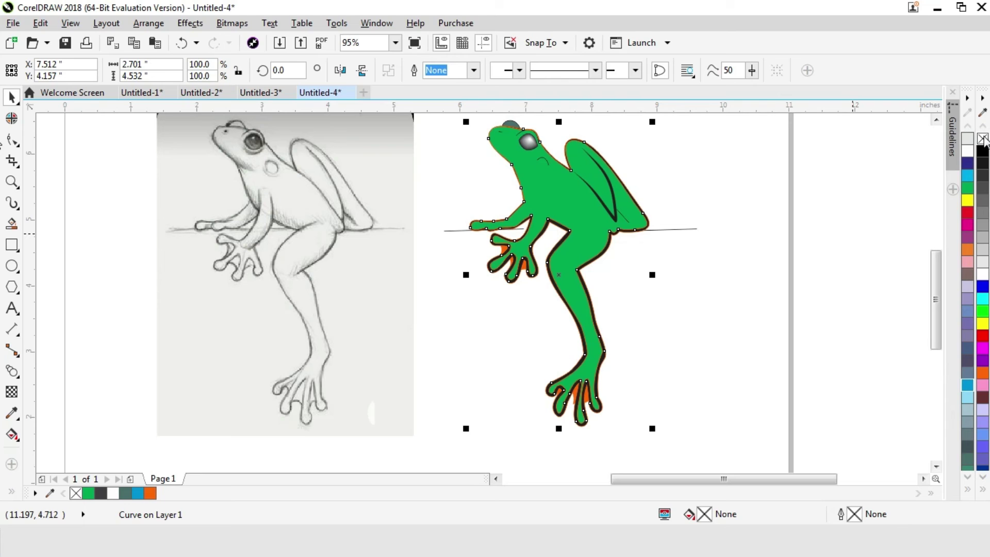
{"action": "left_click", "coordinate": [716, 204]}
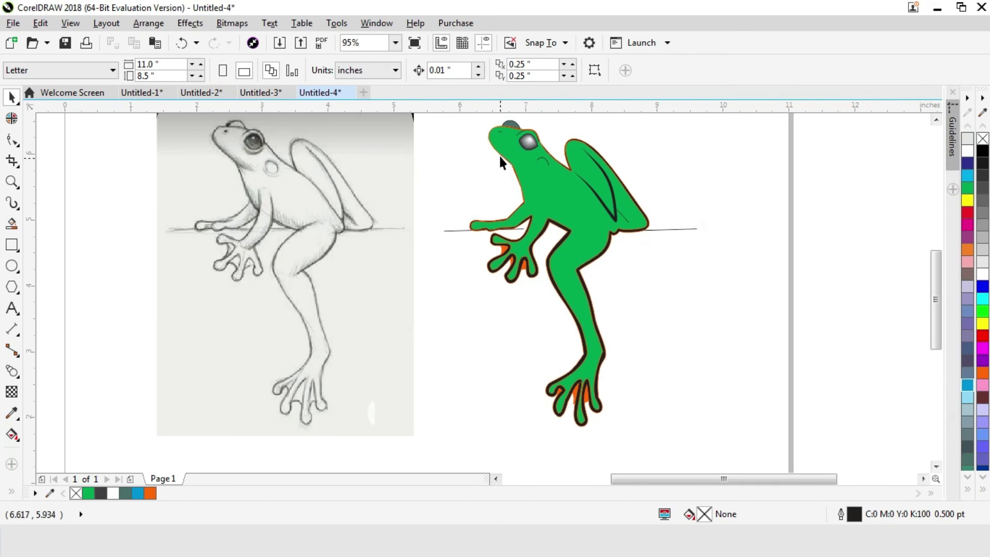
Draw a closed jaw shape about 0.41 by 0.53 inches from the snout tip to the throat, with dark grey (#4D4D4D) fill and outline
{"action": "key", "text": "z"}
{"action": "left_click_drag", "start_coordinate": [456, 121], "coordinate": [648, 232]}
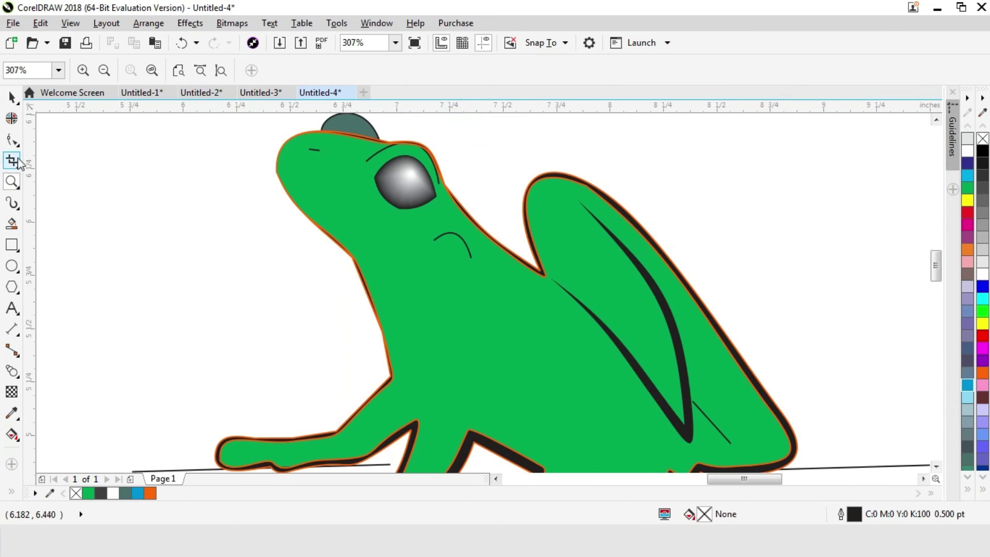
{"action": "left_click", "coordinate": [12, 200]}
{"action": "left_click", "coordinate": [58, 334]}
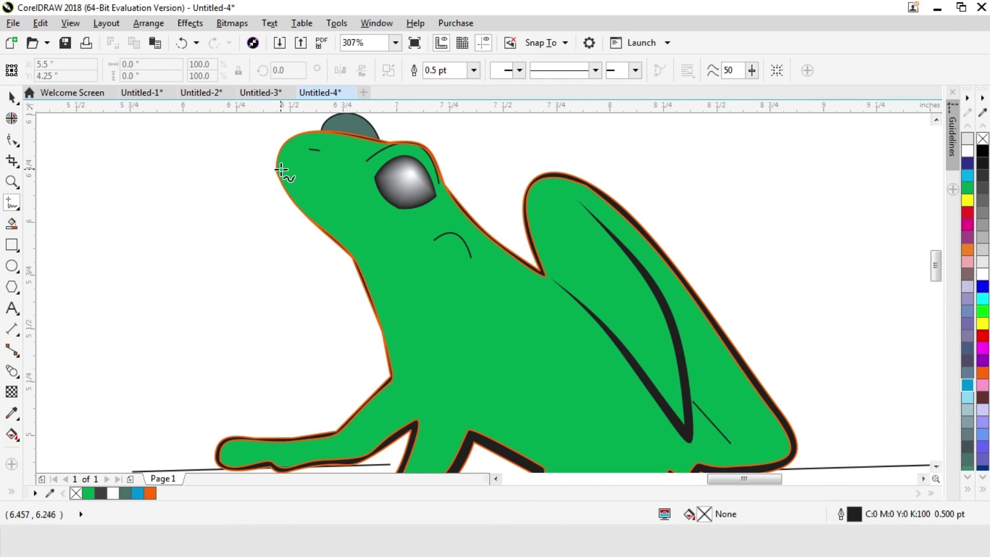
{"action": "left_click_drag", "start_coordinate": [281, 169], "coordinate": [364, 231]}
{"action": "double_click", "coordinate": [364, 230]}
{"action": "double_click", "coordinate": [360, 241]}
{"action": "double_click", "coordinate": [363, 258]}
{"action": "double_click", "coordinate": [368, 283]}
{"action": "double_click", "coordinate": [354, 262]}
{"action": "left_click", "coordinate": [280, 169]}
{"action": "left_click", "coordinate": [984, 189]}
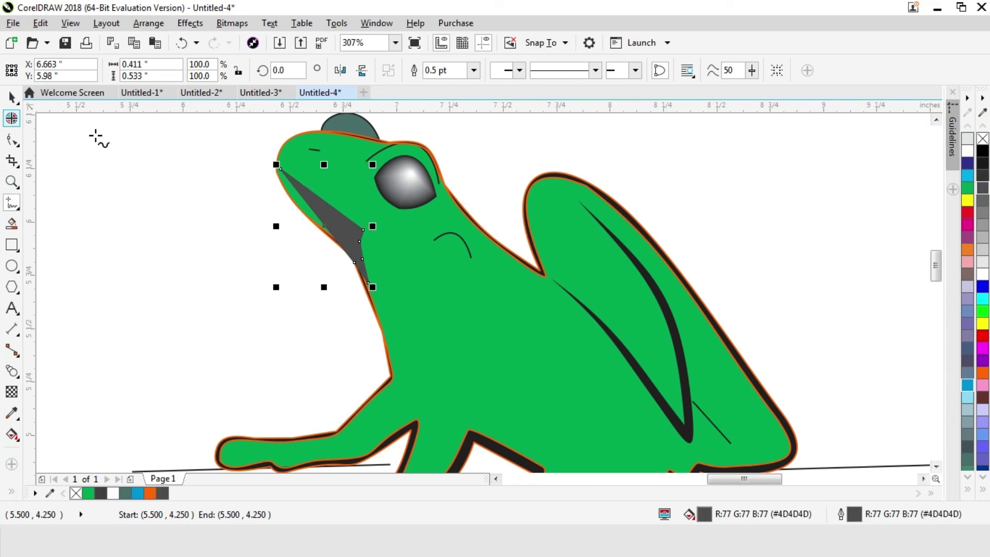
Curve the lower edge of the jaw shape to follow the frog's jaw outline
{"action": "left_click", "coordinate": [14, 138]}
{"action": "left_click", "coordinate": [249, 150]}
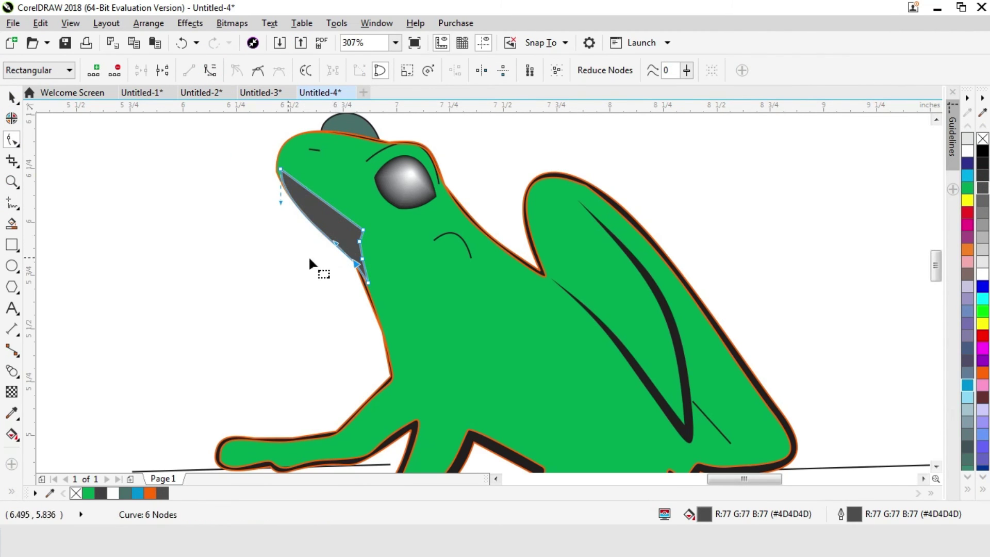
{"action": "key", "text": "space"}
{"action": "left_click", "coordinate": [144, 209]}
Recolour the jaw shape's fill and outline to darker grey (#333333)
{"action": "left_click", "coordinate": [346, 241]}
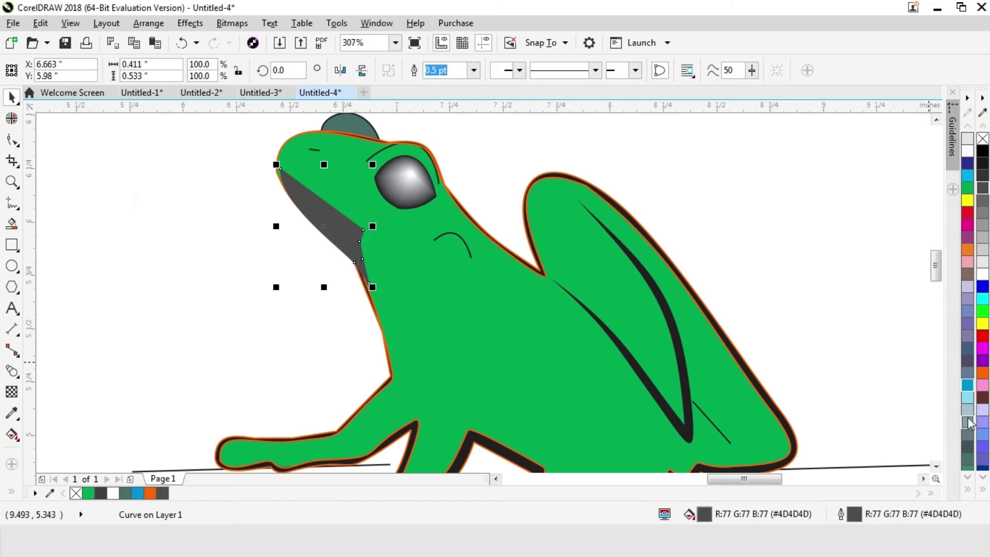
{"action": "left_click", "coordinate": [967, 384]}
{"action": "left_click", "coordinate": [968, 368]}
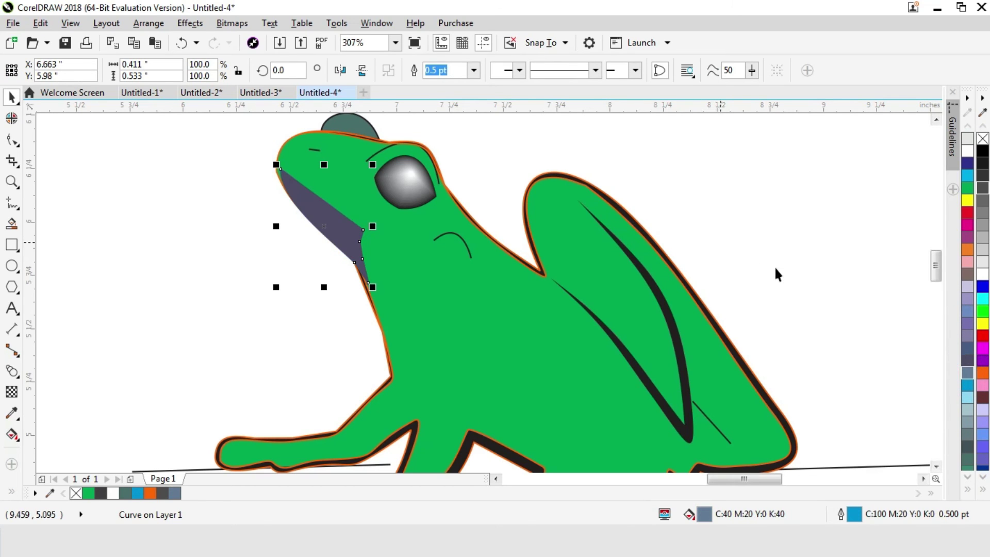
{"action": "left_click", "coordinate": [985, 177]}
{"action": "right_click", "coordinate": [985, 177]}
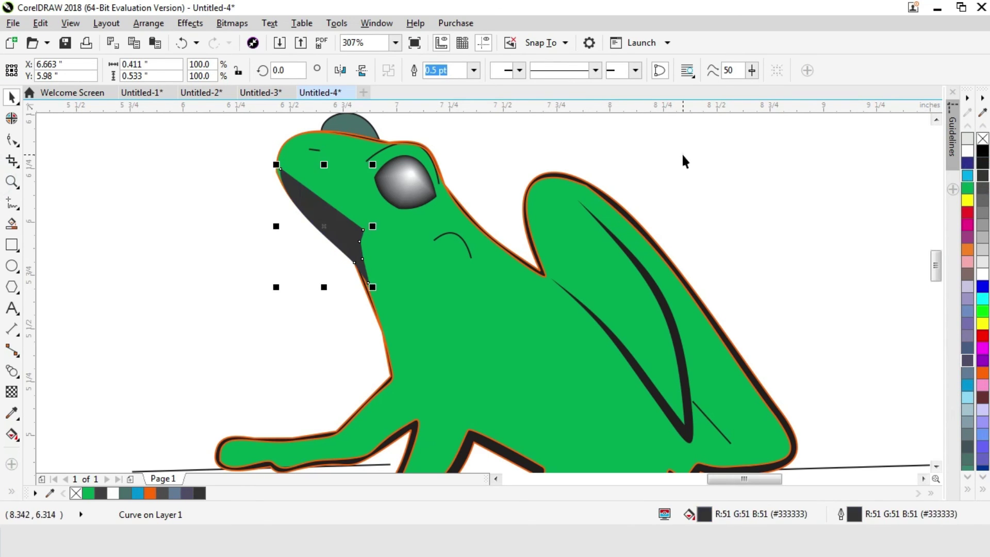
{"action": "left_click", "coordinate": [680, 158]}
Apply a wider preset artistic stroke to the eyelid curve above the frog's eye
{"action": "key", "text": "z"}
{"action": "right_click", "coordinate": [449, 175]}
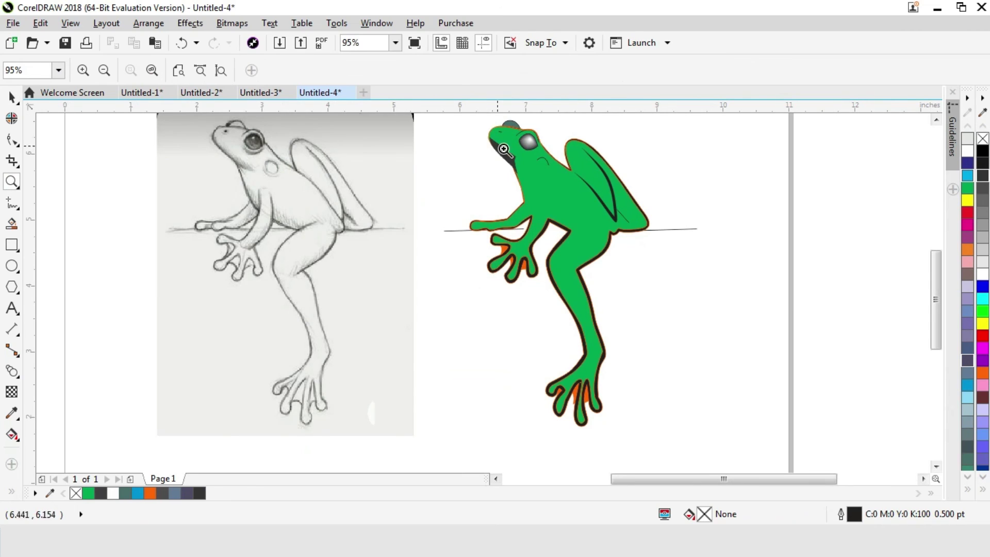
{"action": "left_click_drag", "start_coordinate": [479, 122], "coordinate": [593, 188]}
{"action": "key", "text": "space"}
{"action": "left_click", "coordinate": [434, 207]}
{"action": "left_click", "coordinate": [548, 166]}
{"action": "left_click", "coordinate": [384, 173]}
{"action": "left_click", "coordinate": [11, 202]}
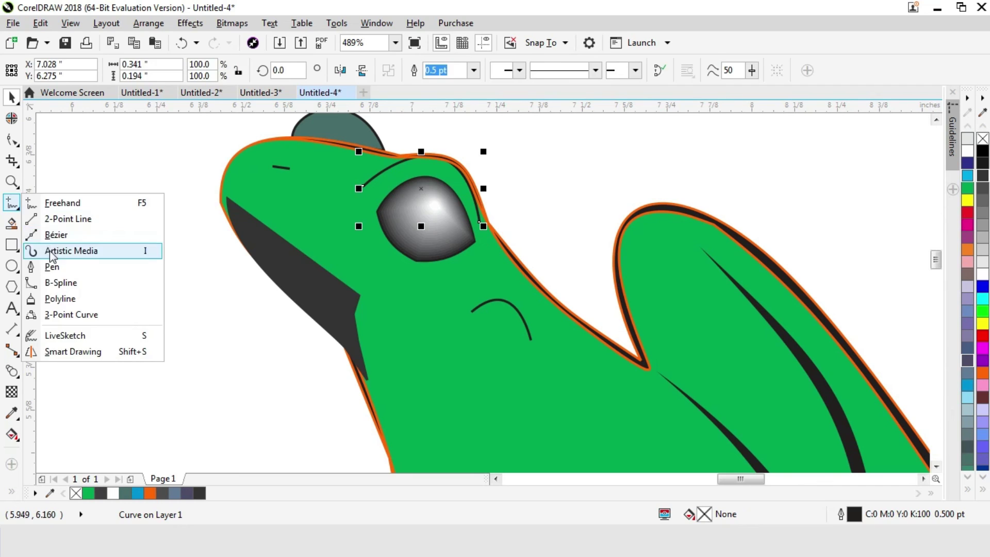
{"action": "left_click", "coordinate": [78, 250]}
{"action": "left_click", "coordinate": [233, 67]}
{"action": "left_click", "coordinate": [11, 96]}
Adjust the eyelid stroke so it sits closely over the eye
{"action": "left_click_drag", "start_coordinate": [483, 152], "coordinate": [495, 151]}
{"action": "left_click", "coordinate": [544, 133]}
{"action": "left_click", "coordinate": [475, 189]}
{"action": "left_click", "coordinate": [542, 147]}
Apply a preset artistic stroke to the small curved line behind the frog's jaw
{"action": "left_click", "coordinate": [528, 330]}
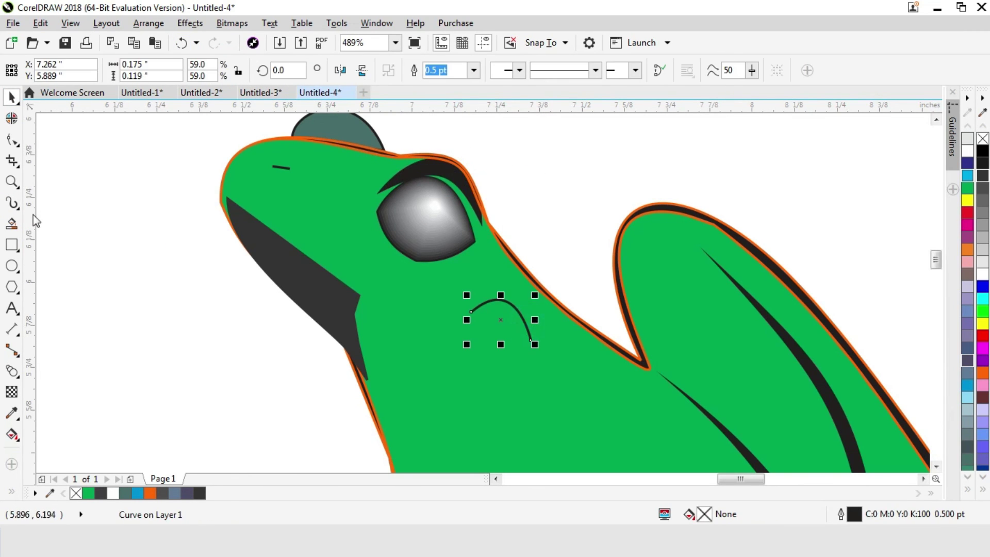
{"action": "left_click", "coordinate": [11, 203]}
{"action": "left_click", "coordinate": [233, 75]}
{"action": "left_click", "coordinate": [11, 97]}
{"action": "left_click", "coordinate": [102, 162]}
{"action": "right_click", "coordinate": [375, 200]}
{"action": "left_click", "coordinate": [229, 175]}
Recolour the small highlight curve in the eye blend with dark grey (#333333) fill and outline
{"action": "key", "text": "z"}
{"action": "right_click", "coordinate": [203, 199]}
{"action": "right_click", "coordinate": [203, 199]}
{"action": "left_click_drag", "start_coordinate": [403, 188], "coordinate": [712, 424]}
{"action": "key", "text": "space"}
{"action": "left_click", "coordinate": [671, 179]}
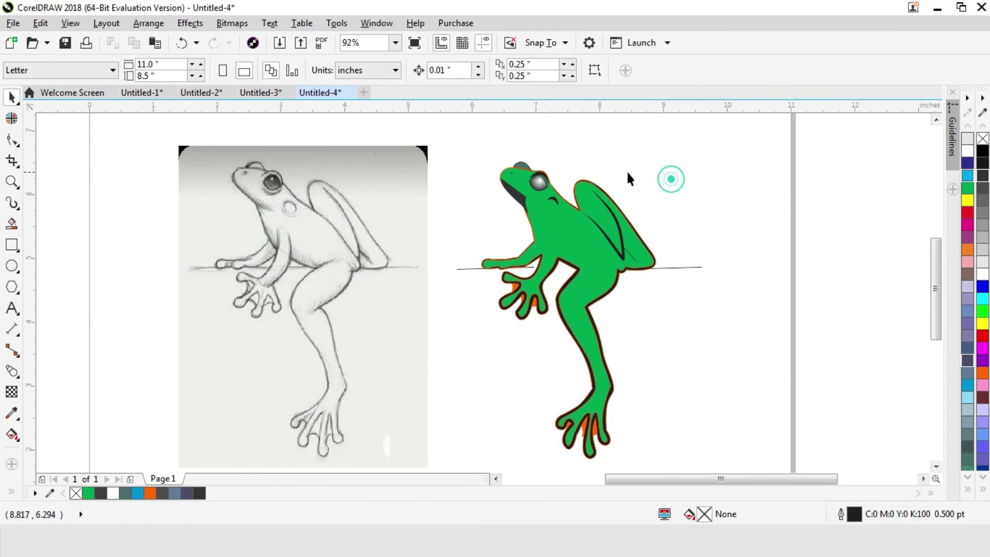
{"action": "left_click", "coordinate": [545, 181]}
{"action": "key", "text": "z"}
{"action": "left_click_drag", "start_coordinate": [476, 146], "coordinate": [585, 210]}
{"action": "left_click", "coordinate": [9, 100]}
{"action": "left_click", "coordinate": [544, 214]}
{"action": "left_click", "coordinate": [485, 289]}
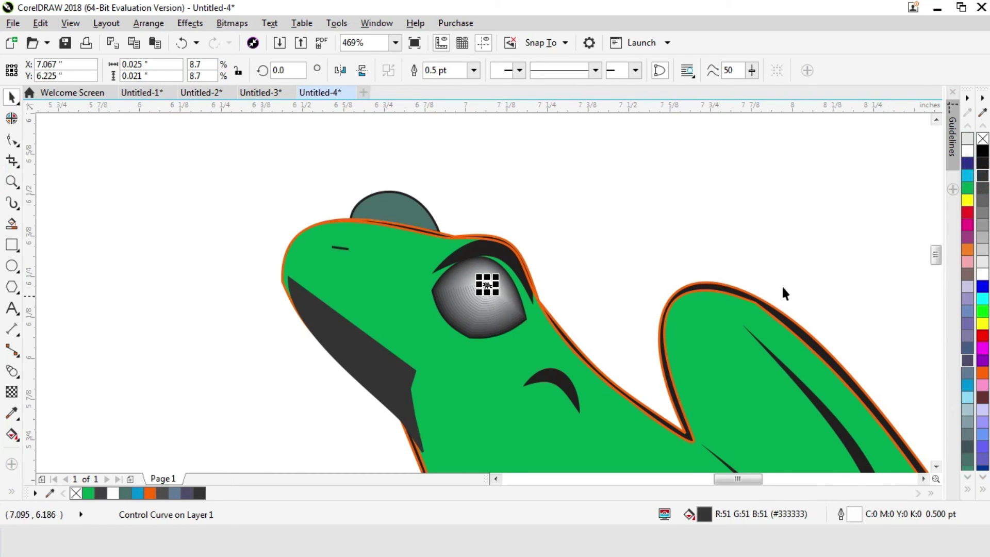
{"action": "left_click", "coordinate": [654, 209]}
{"action": "left_click", "coordinate": [499, 292]}
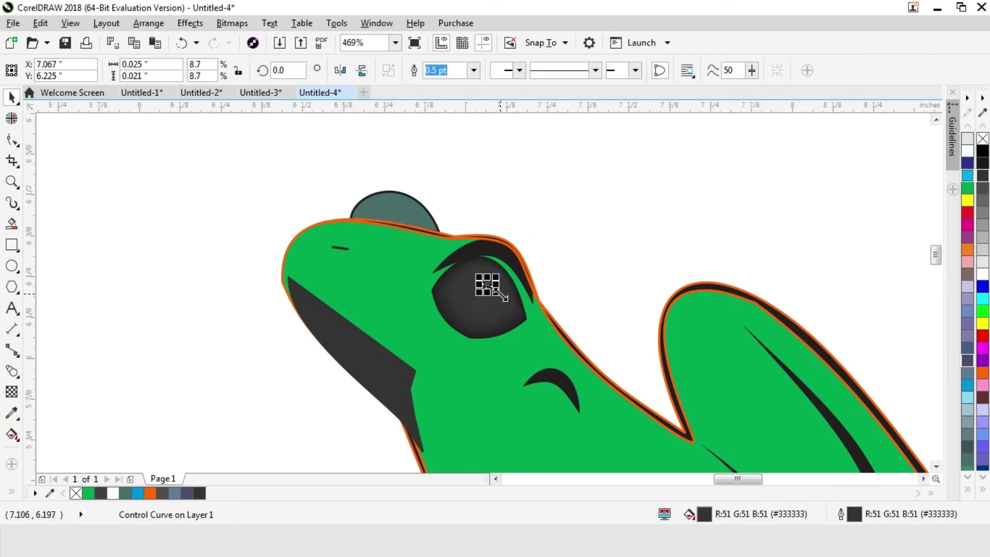
Enlarge the eye blend's highlight curve to about 0.14 by 0.12 inches and fill it grey (#808080)
{"action": "left_click", "coordinate": [527, 317]}
{"action": "left_click", "coordinate": [982, 231]}
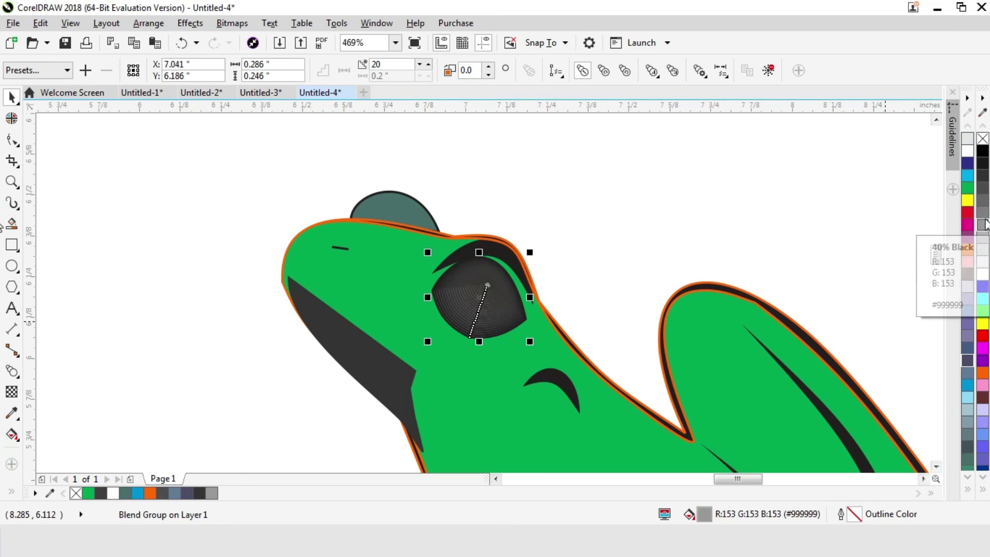
{"action": "left_click", "coordinate": [671, 215]}
{"action": "left_click", "coordinate": [497, 296]}
{"action": "left_click_drag", "start_coordinate": [505, 305], "coordinate": [516, 321]}
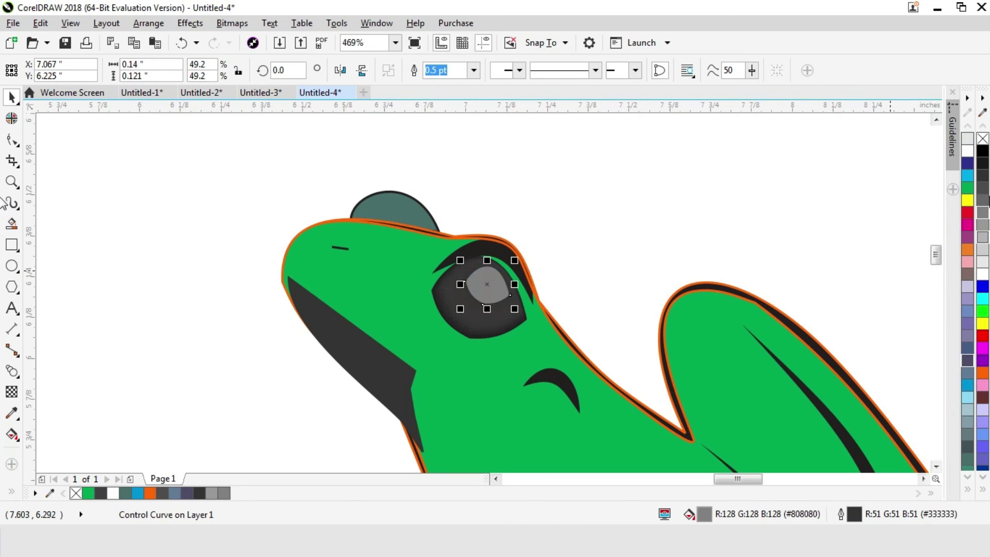
Fill the eye's inner curve black and set its outline to dark grey (#333333)
{"action": "left_click", "coordinate": [983, 164]}
{"action": "right_click", "coordinate": [983, 164]}
{"action": "right_click", "coordinate": [983, 176]}
{"action": "left_click", "coordinate": [983, 151]}
{"action": "left_click", "coordinate": [777, 176]}
Shrink the shape inside the frog's eye and recolour its fill and outline grey
{"action": "left_click", "coordinate": [454, 288]}
{"action": "left_click_drag", "start_coordinate": [503, 278], "coordinate": [482, 276]}
{"action": "left_click", "coordinate": [982, 253]}
{"action": "right_click", "coordinate": [983, 253]}
{"action": "left_click_drag", "start_coordinate": [510, 311], "coordinate": [491, 280]}
{"action": "left_click", "coordinate": [984, 213]}
{"action": "right_click", "coordinate": [983, 213]}
{"action": "left_click", "coordinate": [660, 208]}
{"action": "left_click", "coordinate": [566, 222]}
{"action": "key", "text": "z"}
{"action": "right_click", "coordinate": [452, 243]}
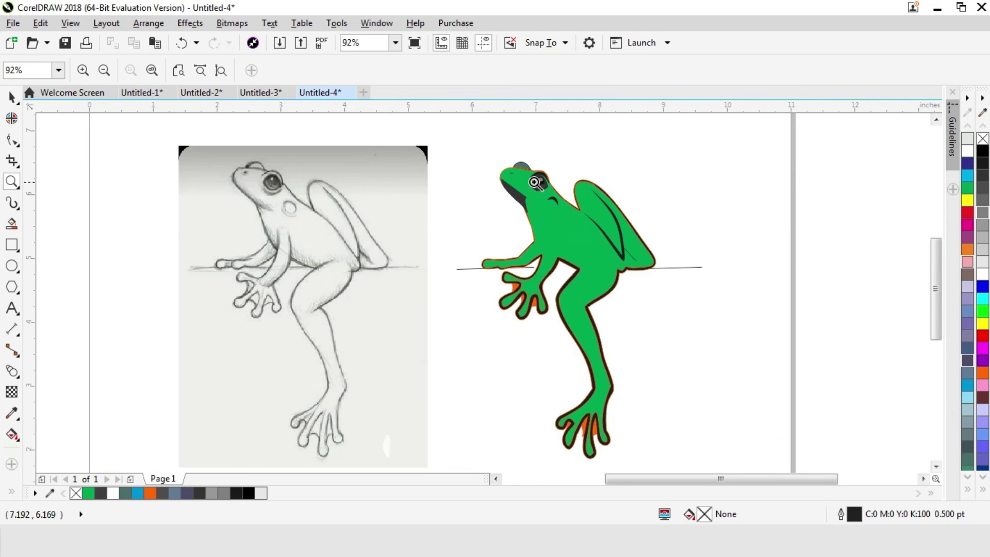
Apply an artistic media stroke 0.05 inches wide to the ground line in front of the frog
{"action": "left_click", "coordinate": [13, 97]}
{"action": "left_click", "coordinate": [459, 268]}
{"action": "left_click", "coordinate": [11, 203]}
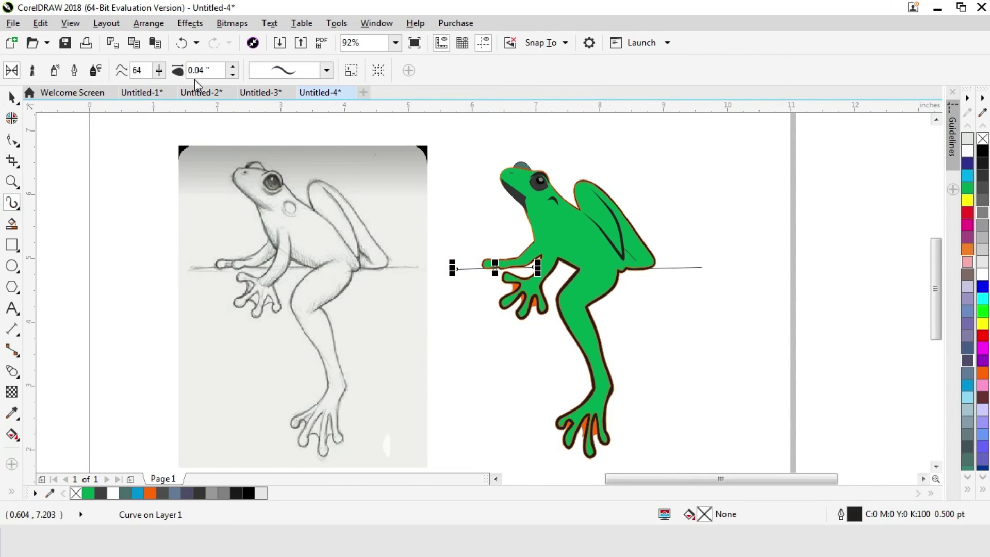
{"action": "left_click", "coordinate": [232, 66]}
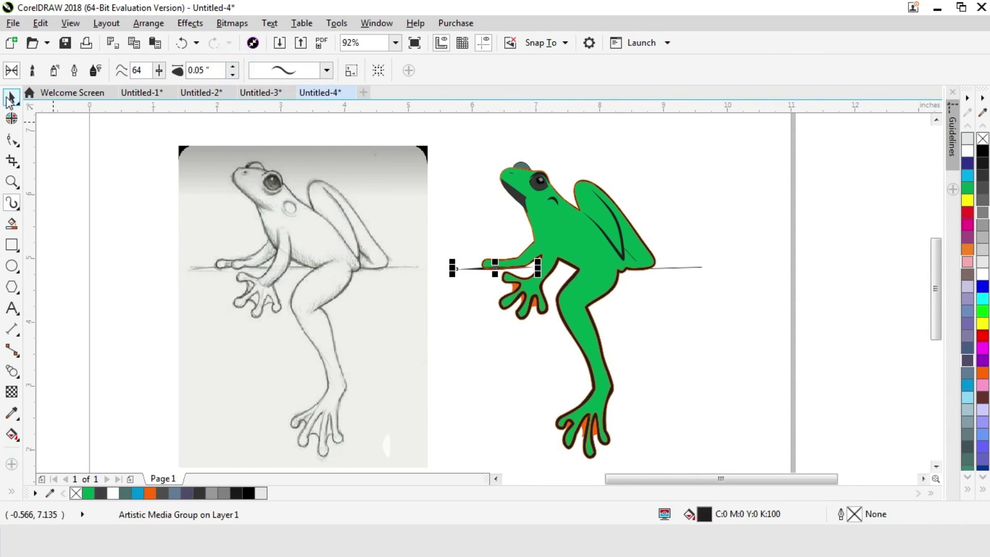
Delete the frog reference sketch bitmap from the page
{"action": "left_click", "coordinate": [692, 269]}
{"action": "left_click", "coordinate": [285, 239]}
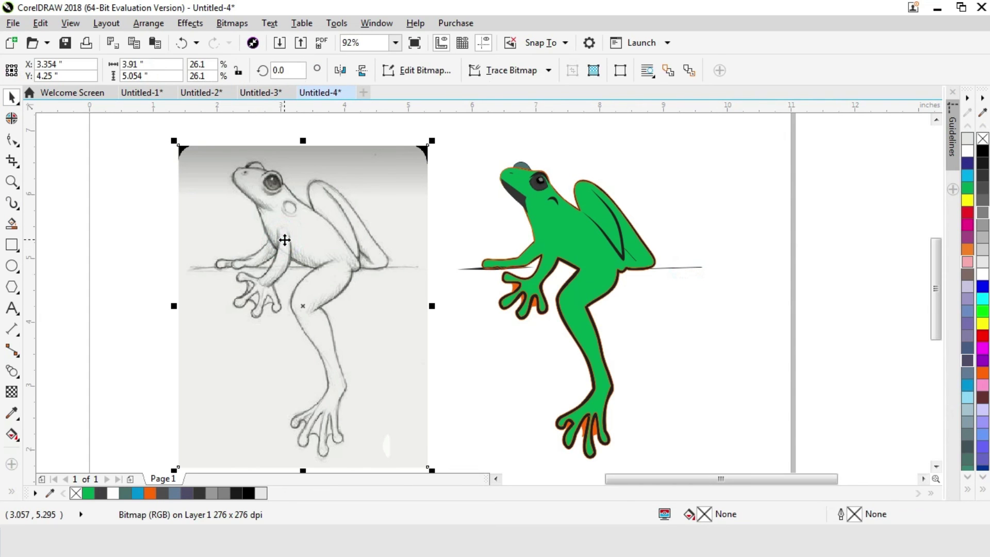
{"action": "key", "text": "Delete"}
{"action": "left_click_drag", "start_coordinate": [743, 422], "coordinate": [744, 438]}
{"action": "left_click", "coordinate": [790, 257]}
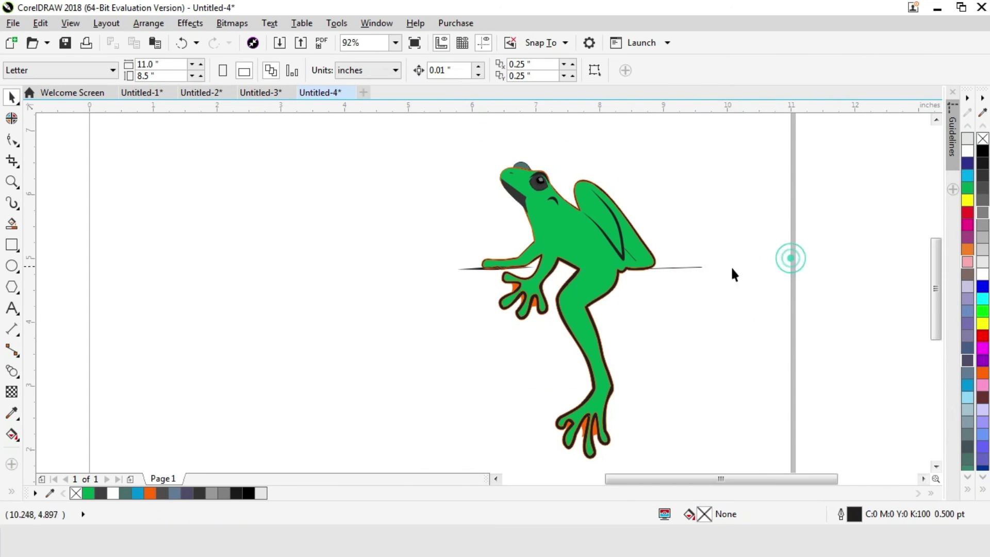
Apply an artistic media stroke 0.06 inches wide to the ground line behind the frog
{"action": "left_click", "coordinate": [681, 267]}
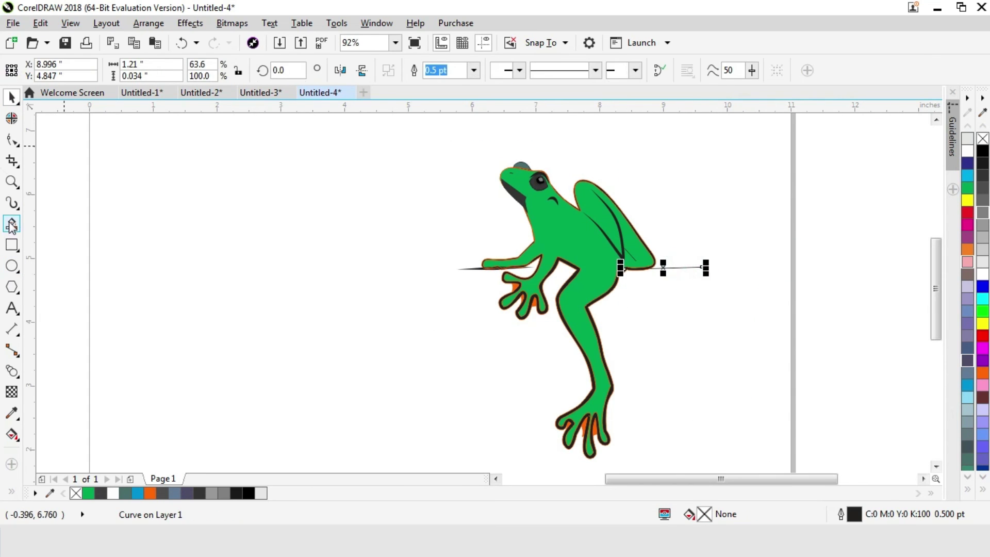
{"action": "left_click", "coordinate": [12, 203]}
{"action": "left_click", "coordinate": [233, 67]}
{"action": "left_click", "coordinate": [11, 97]}
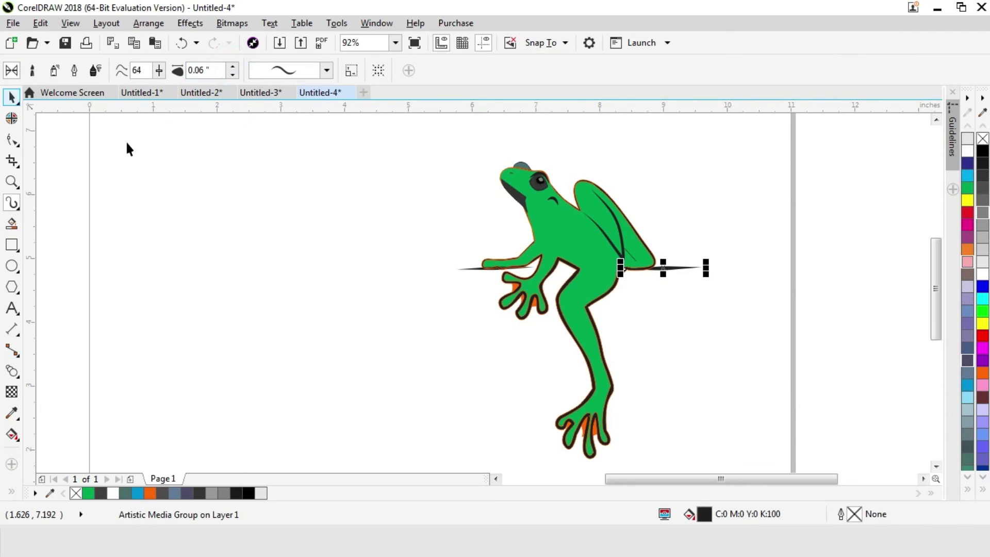
Apply a mesh fill to the green frog body and shade its back and thigh area with teal green
{"action": "left_click", "coordinate": [583, 241]}
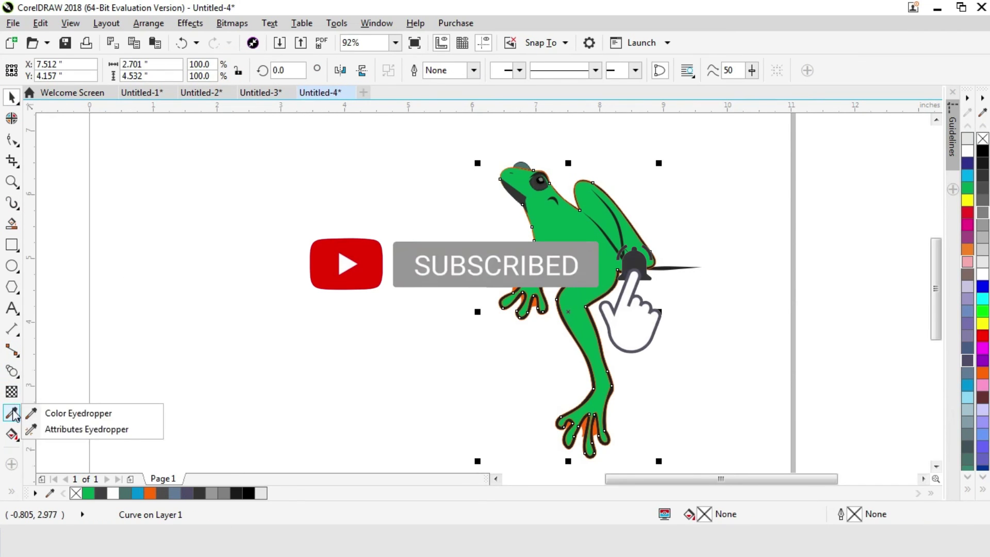
{"action": "left_click", "coordinate": [46, 448]}
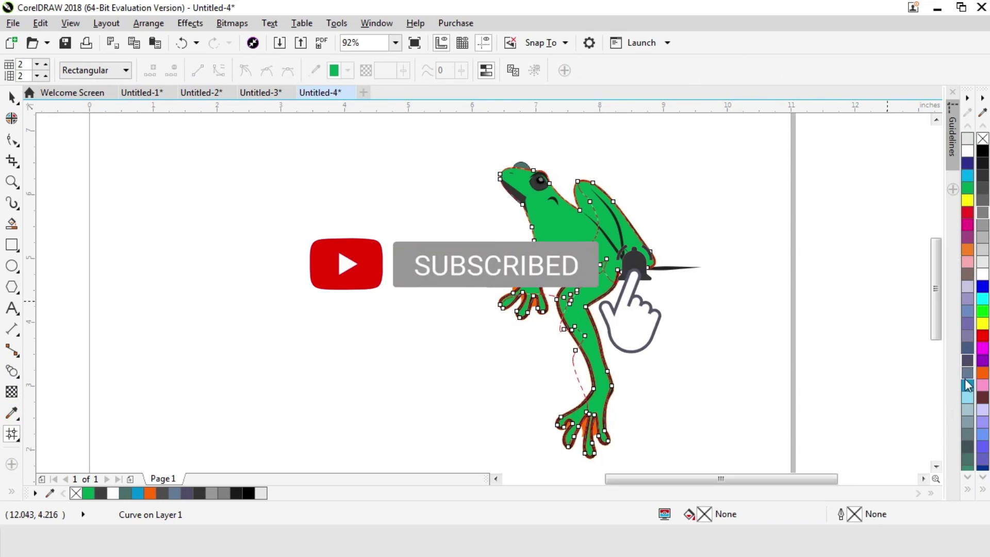
{"action": "scroll", "coordinate": [969, 486], "scroll_direction": "down", "scroll_amount": 2}
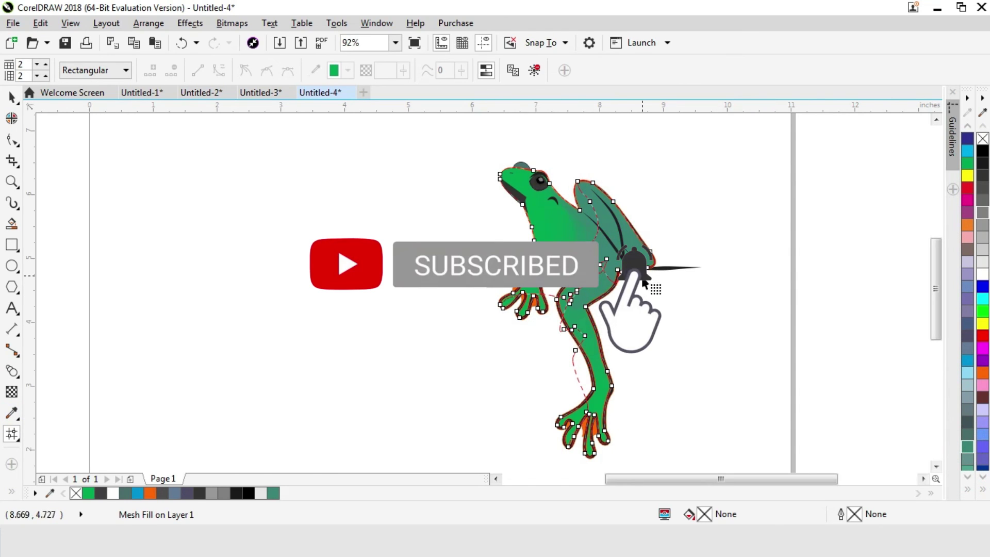
{"action": "key", "text": "ctrl+z"}
{"action": "mouse_move", "coordinate": [970, 449]}
{"action": "left_mouse_down"}
{"action": "mouse_move", "coordinate": [593, 290]}
{"action": "mouse_move", "coordinate": [600, 272]}
{"action": "left_mouse_up"}
{"action": "left_click", "coordinate": [11, 98]}
{"action": "left_click", "coordinate": [301, 181]}
Group all the frog objects with the ground lines and centre the group on the page
{"action": "key", "text": "z"}
{"action": "scroll", "coordinate": [695, 333], "scroll_direction": "down", "scroll_amount": 1}
{"action": "left_click", "coordinate": [11, 98]}
{"action": "left_click_drag", "start_coordinate": [508, 195], "coordinate": [734, 442]}
{"action": "key", "text": "ctrl+g"}
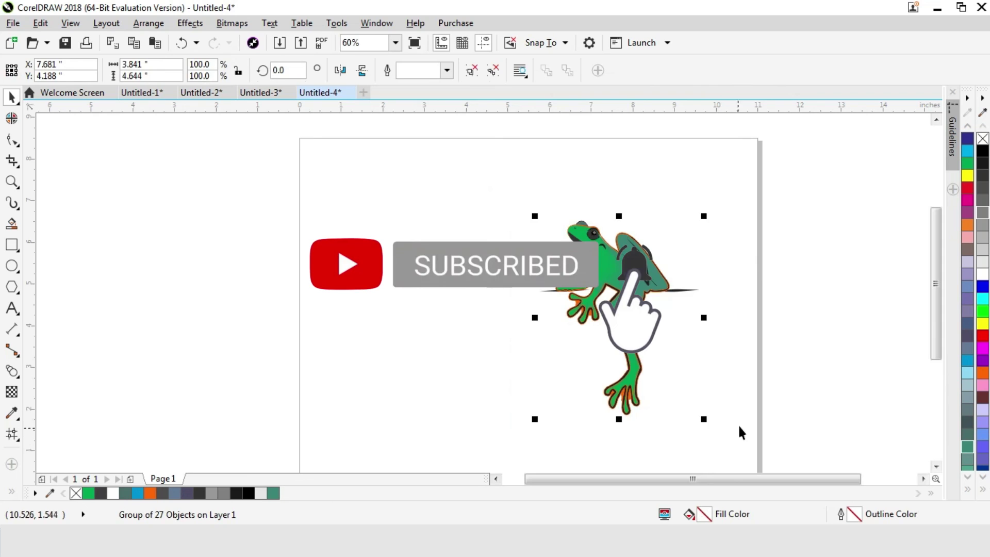
{"action": "key", "text": "p"}
{"action": "left_click", "coordinate": [608, 207]}
Ungroup the frog drawing so its parts can be edited separately
{"action": "key", "text": "z"}
{"action": "left_click_drag", "start_coordinate": [376, 181], "coordinate": [677, 440]}
{"action": "left_click_drag", "start_coordinate": [326, 144], "coordinate": [612, 288]}
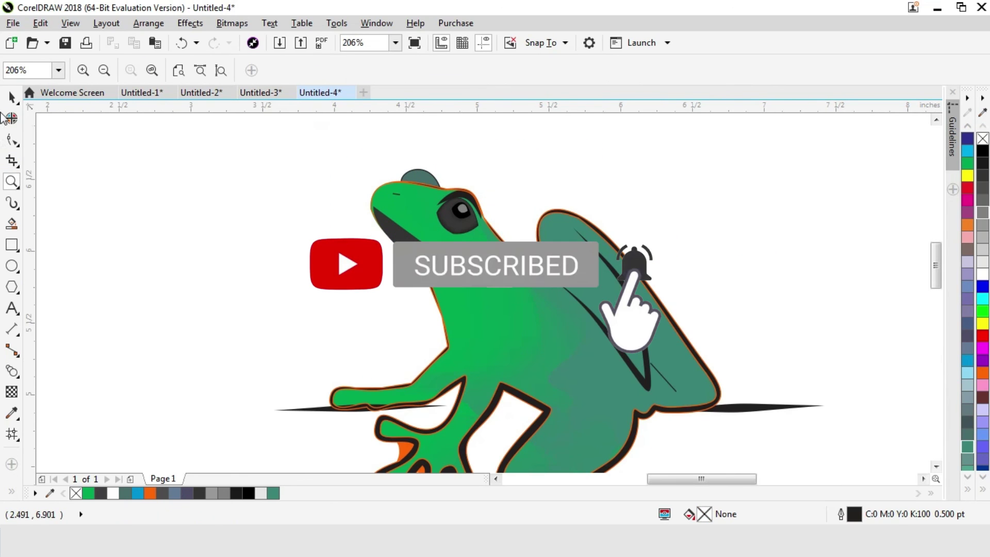
{"action": "left_click", "coordinate": [11, 98]}
{"action": "left_click", "coordinate": [389, 203]}
{"action": "right_click", "coordinate": [402, 236]}
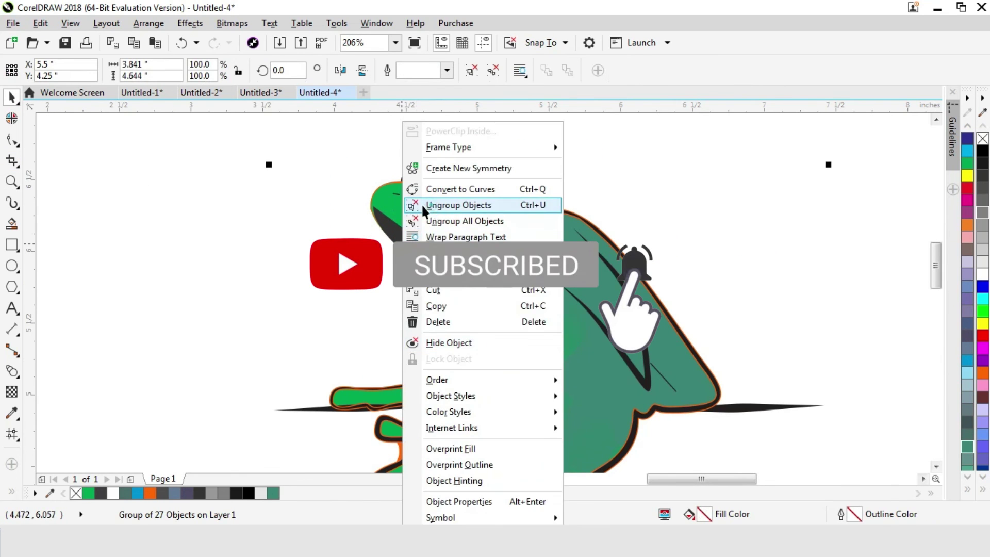
{"action": "left_click", "coordinate": [423, 206]}
Recolour the dark jaw shape under the frog's mouth with a dark slate green fill
{"action": "left_click", "coordinate": [405, 237]}
{"action": "left_click", "coordinate": [972, 447]}
{"action": "right_click", "coordinate": [972, 447]}
{"action": "left_click", "coordinate": [710, 203]}
{"action": "left_click", "coordinate": [408, 234]}
{"action": "left_click", "coordinate": [970, 423]}
{"action": "left_click", "coordinate": [695, 204]}
Draw a circle about 2.7 inches in diameter on the empty page area in front of the frog
{"action": "right_click", "coordinate": [517, 226]}
{"action": "left_click", "coordinate": [544, 179]}
{"action": "key", "text": "z"}
{"action": "right_click", "coordinate": [551, 233]}
{"action": "right_click", "coordinate": [551, 233]}
{"action": "left_click_drag", "start_coordinate": [347, 180], "coordinate": [782, 472]}
{"action": "left_click", "coordinate": [12, 265]}
{"action": "left_click_drag", "start_coordinate": [224, 196], "coordinate": [369, 360]}
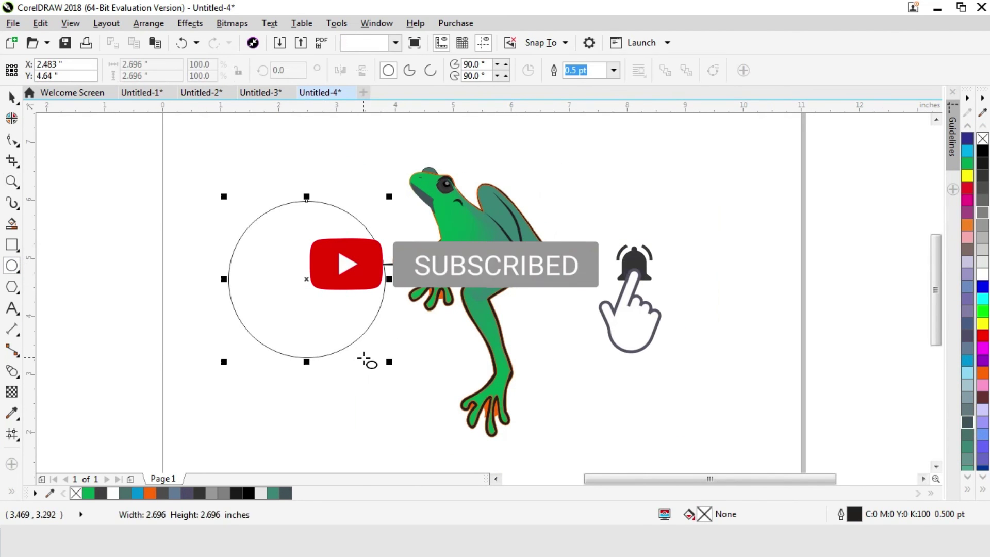